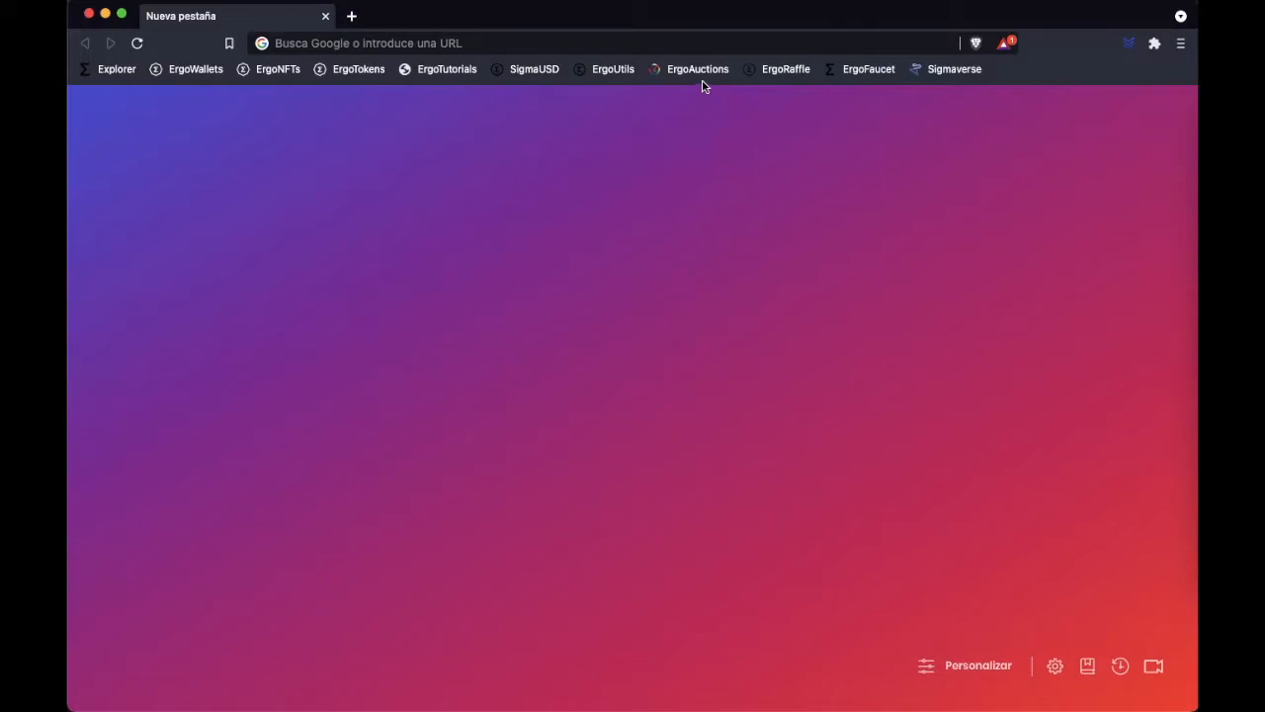
Open the ErgoAuctions site from the bookmarks and look through the active auction listings.
{"action": "left_click", "coordinate": [695, 74]}
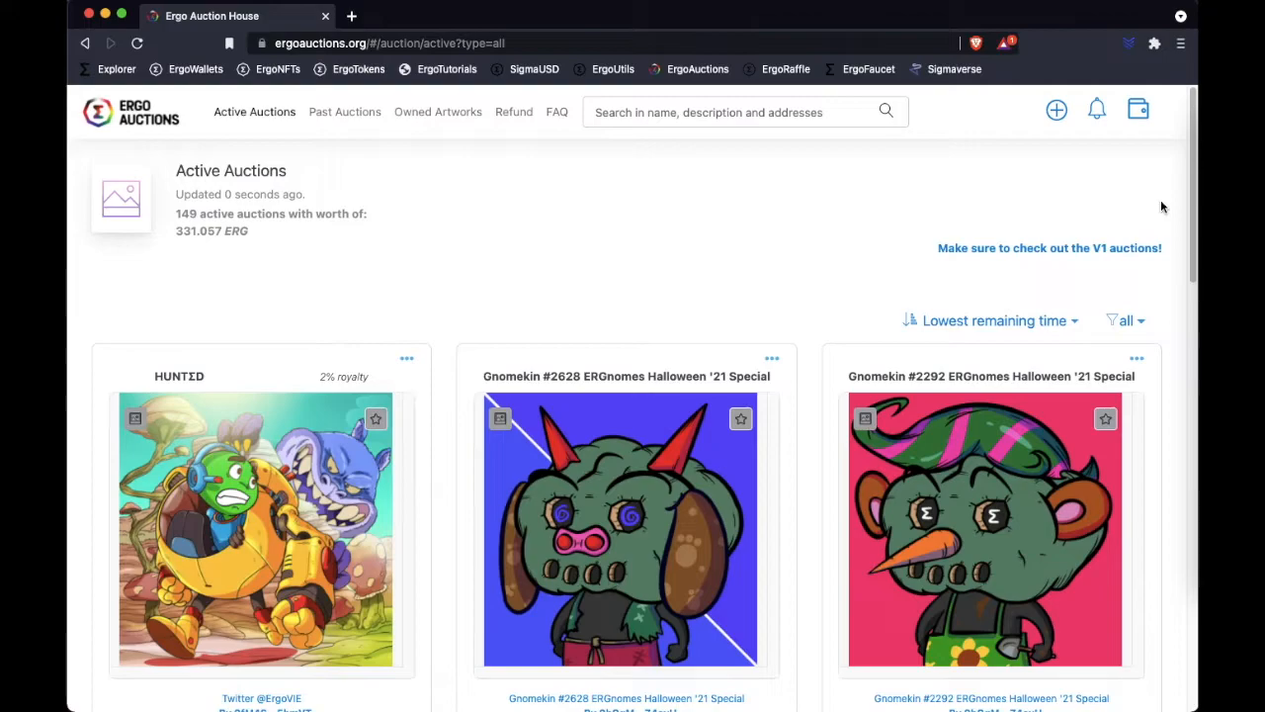
{"action": "scroll", "coordinate": [1162, 207], "scroll_direction": "down", "scroll_amount": 3}
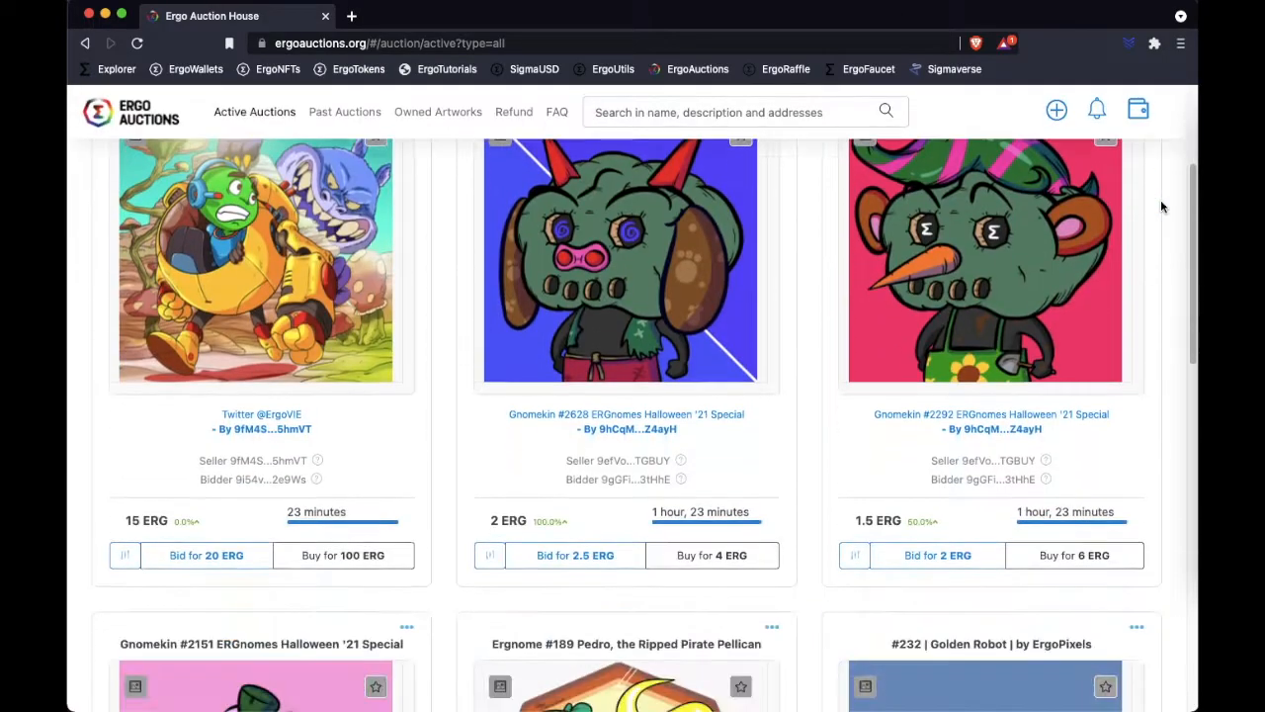
{"action": "scroll", "coordinate": [1162, 207], "scroll_direction": "down", "scroll_amount": 4}
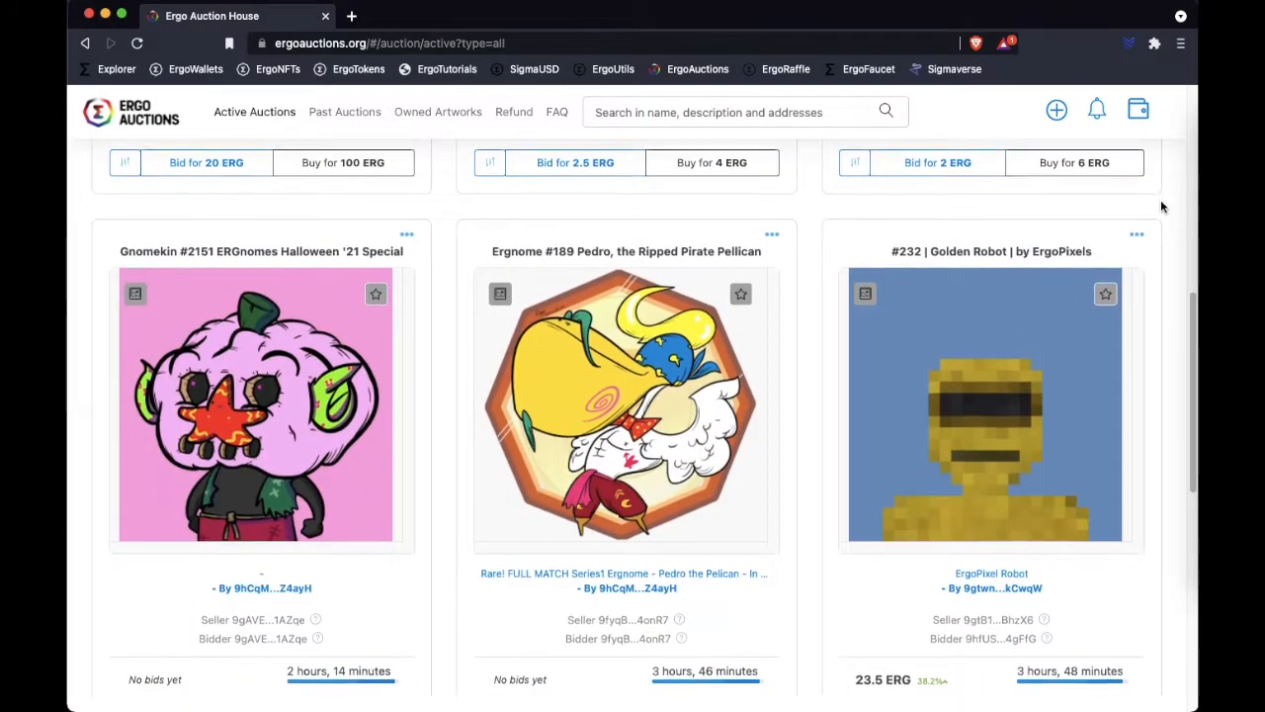
{"action": "scroll", "coordinate": [1163, 206], "scroll_direction": "down", "scroll_amount": 6}
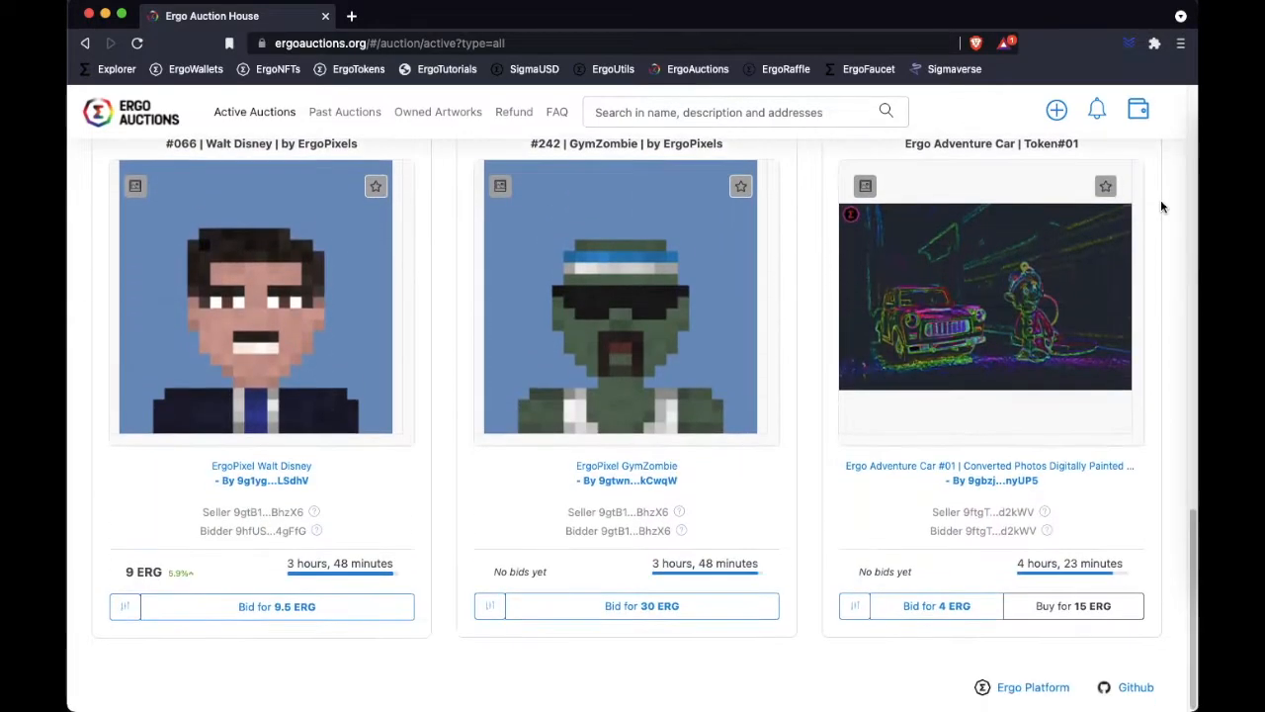
{"action": "scroll", "coordinate": [1163, 206], "scroll_direction": "down", "scroll_amount": 5}
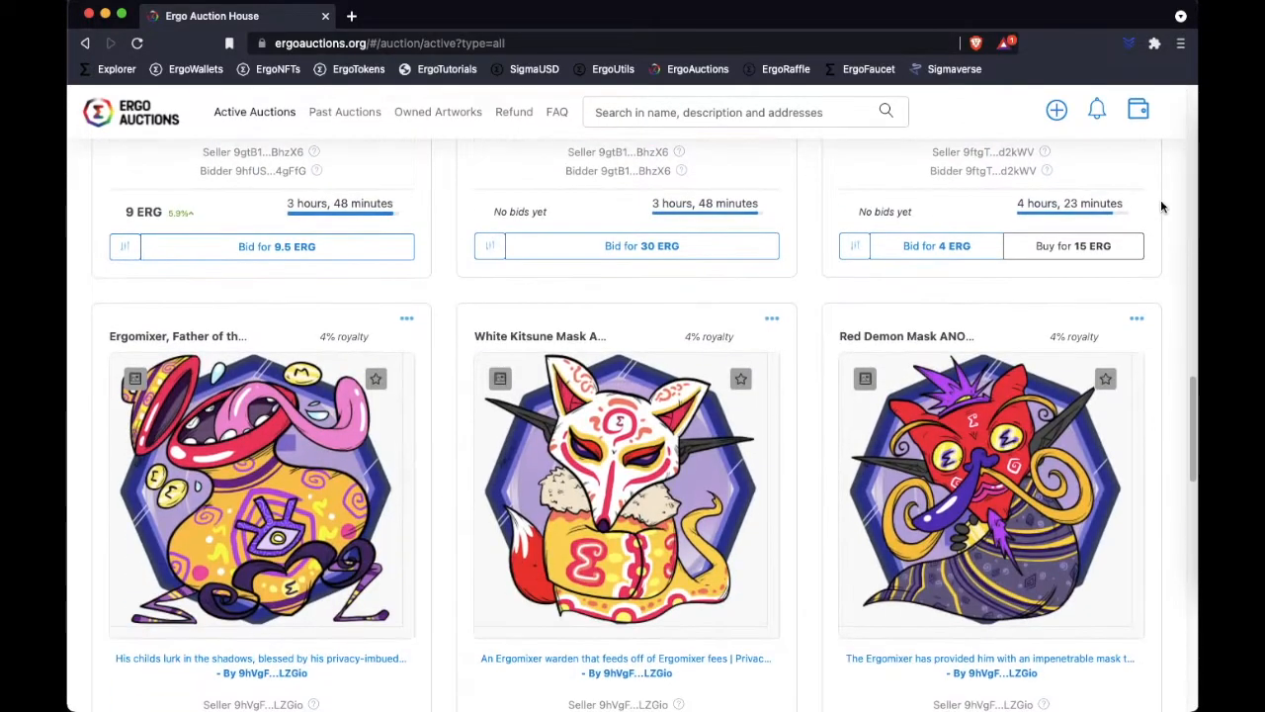
{"action": "scroll", "coordinate": [1163, 206], "scroll_direction": "down", "scroll_amount": 6}
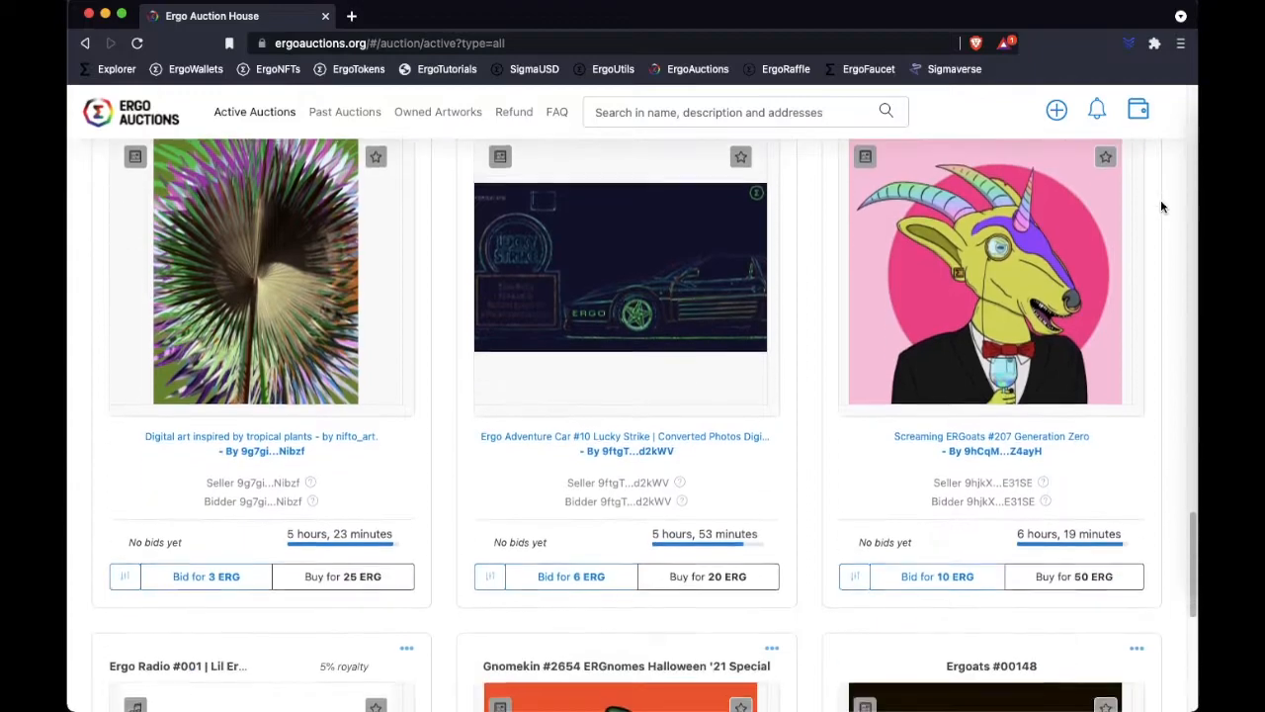
{"action": "scroll", "coordinate": [1162, 207], "scroll_direction": "up", "scroll_amount": 9}
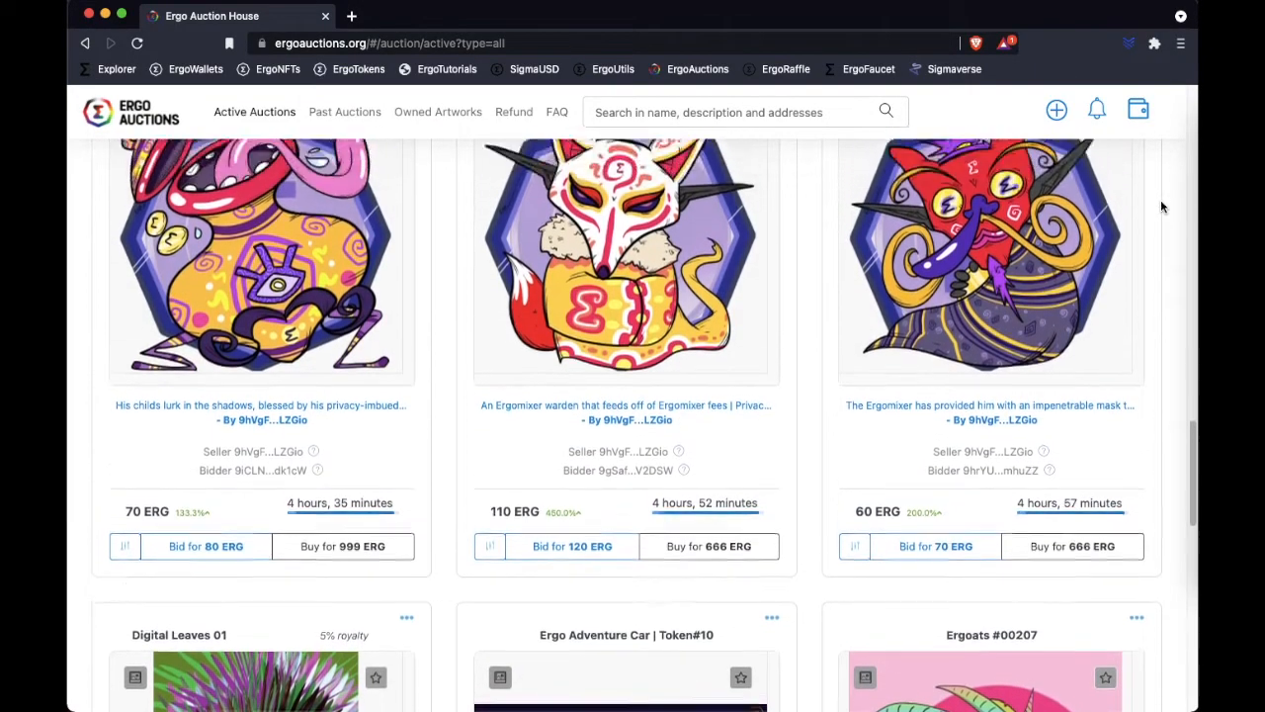
{"action": "scroll", "coordinate": [1163, 207], "scroll_direction": "up", "scroll_amount": 12}
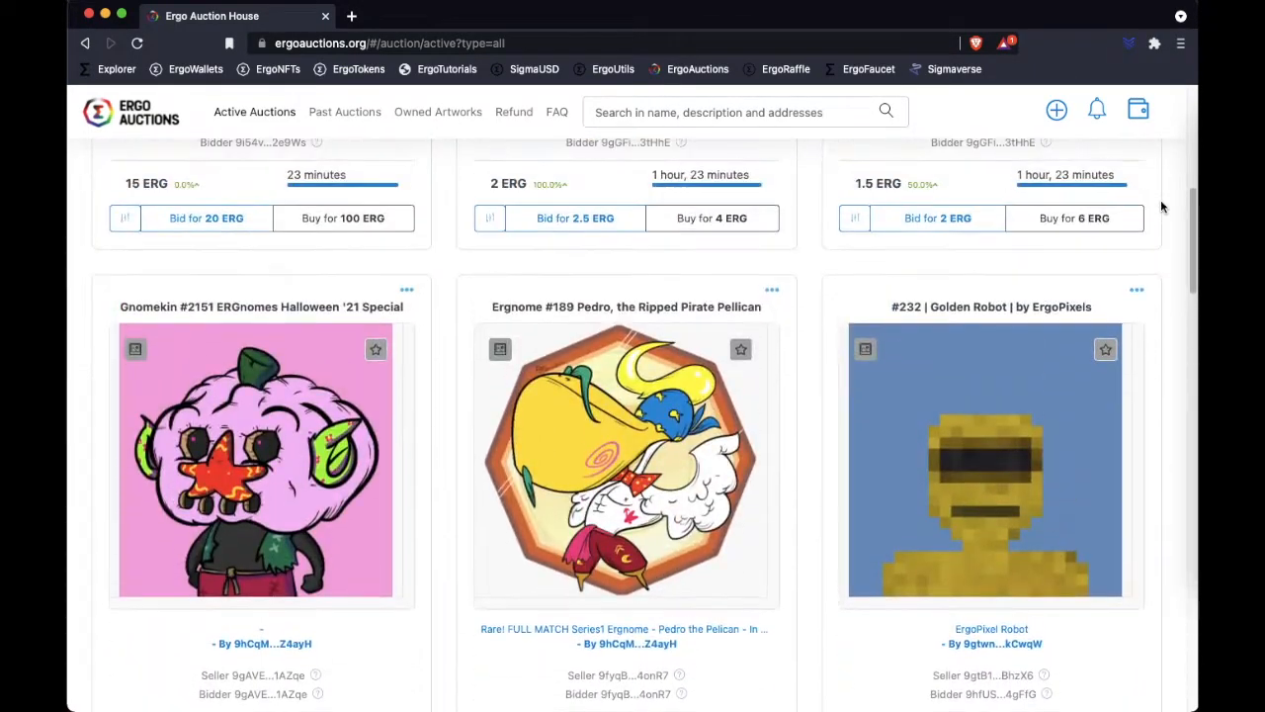
{"action": "scroll", "coordinate": [1163, 206], "scroll_direction": "up", "scroll_amount": 5}
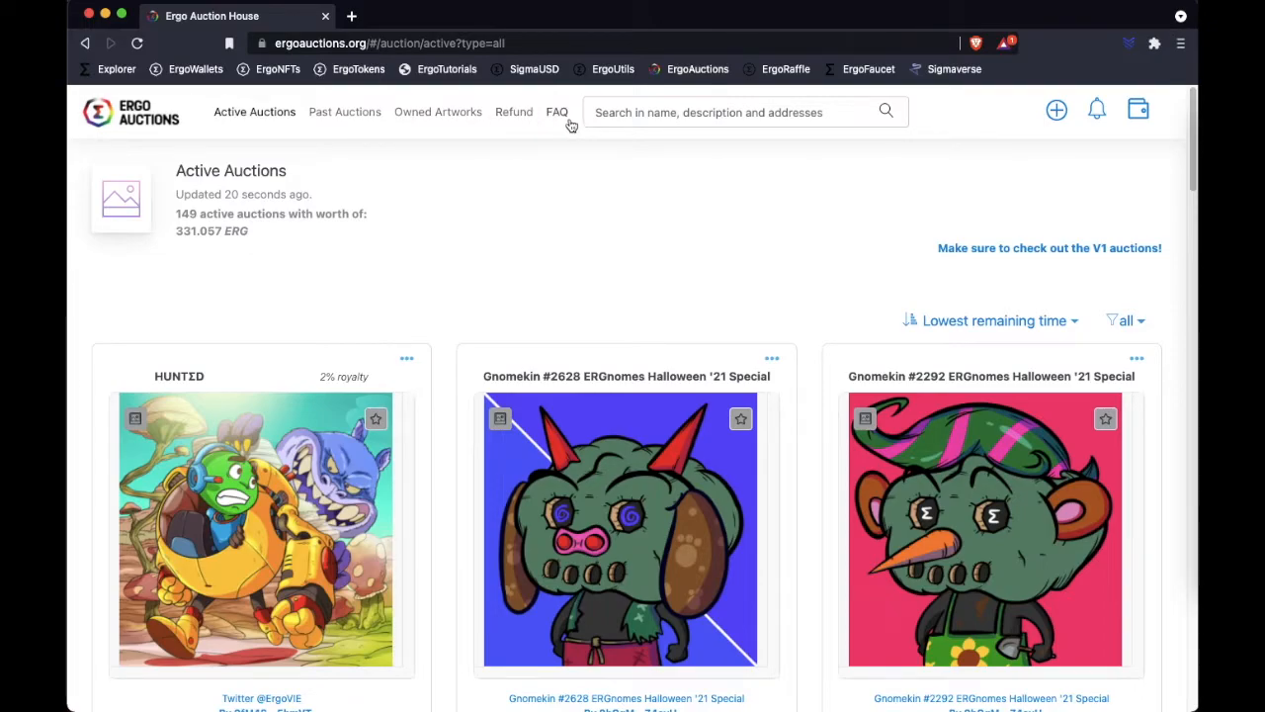
From the auction site's Yoroi Wallet connection options, open the Yoroi Nightly and Ergo dapp Connector links in separate new tabs.
{"action": "left_click", "coordinate": [1140, 111]}
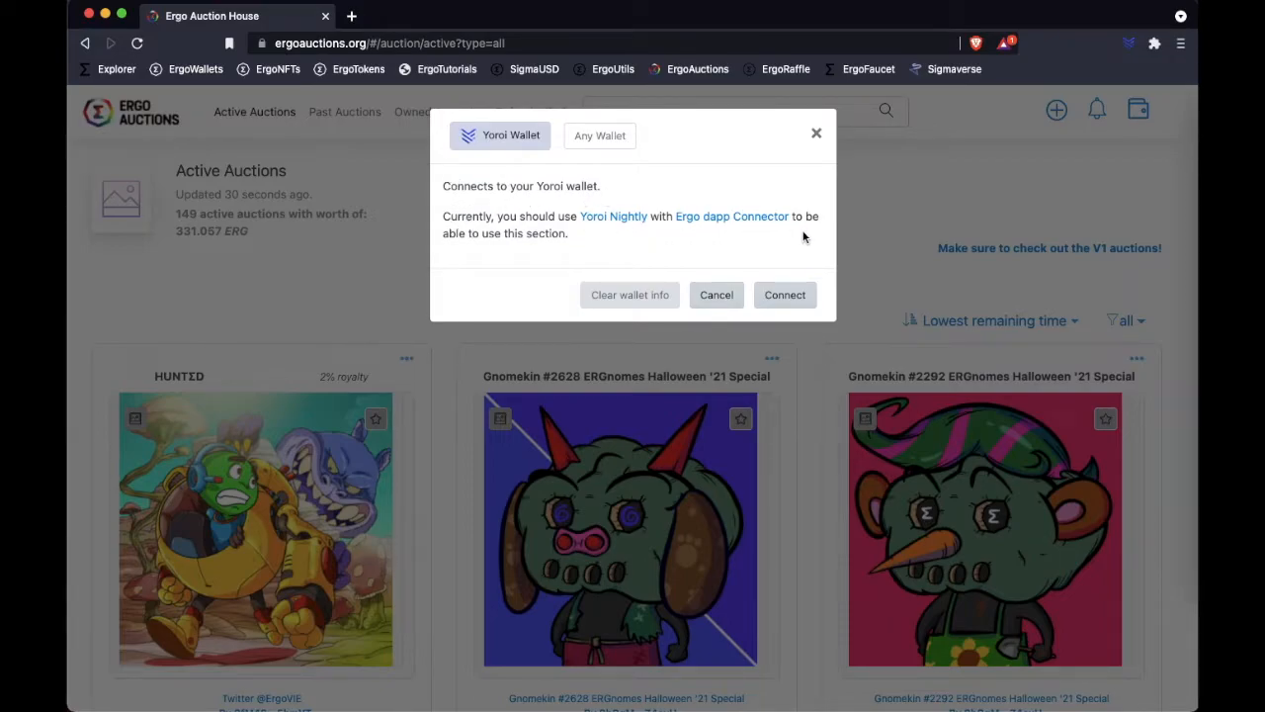
{"action": "left_click", "coordinate": [601, 137]}
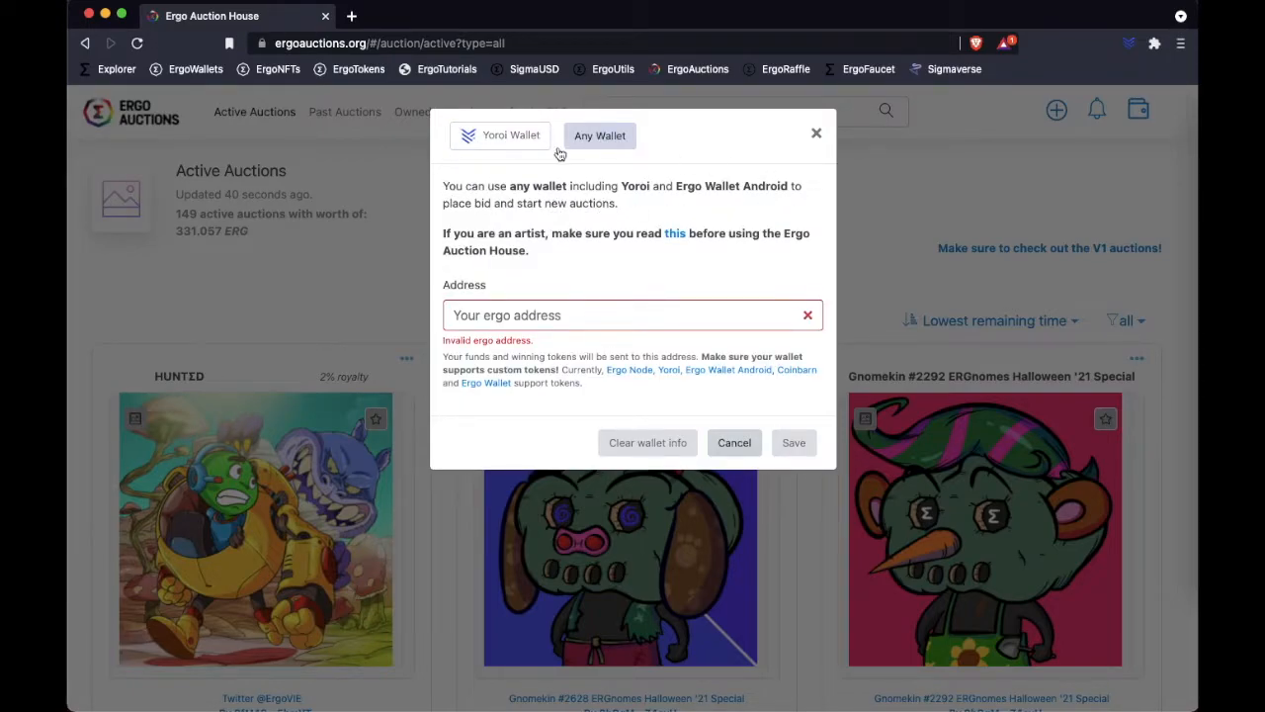
{"action": "left_click", "coordinate": [505, 147]}
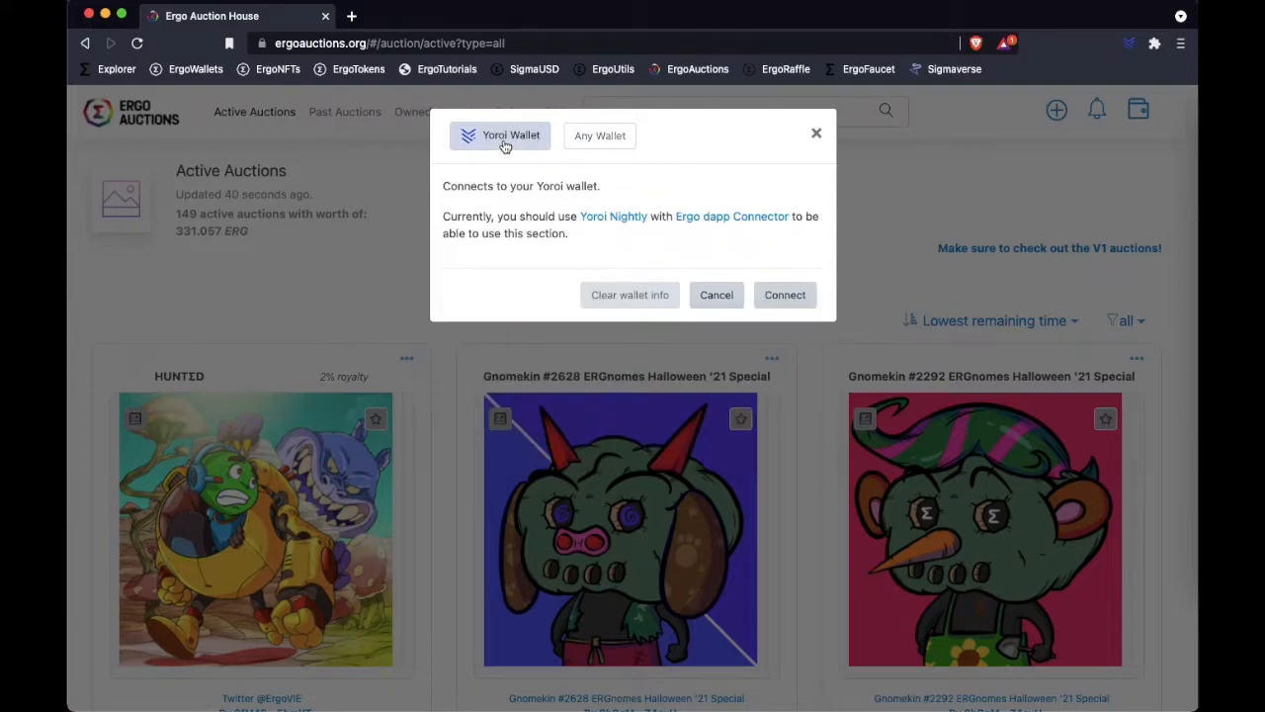
{"action": "right_click", "coordinate": [597, 226]}
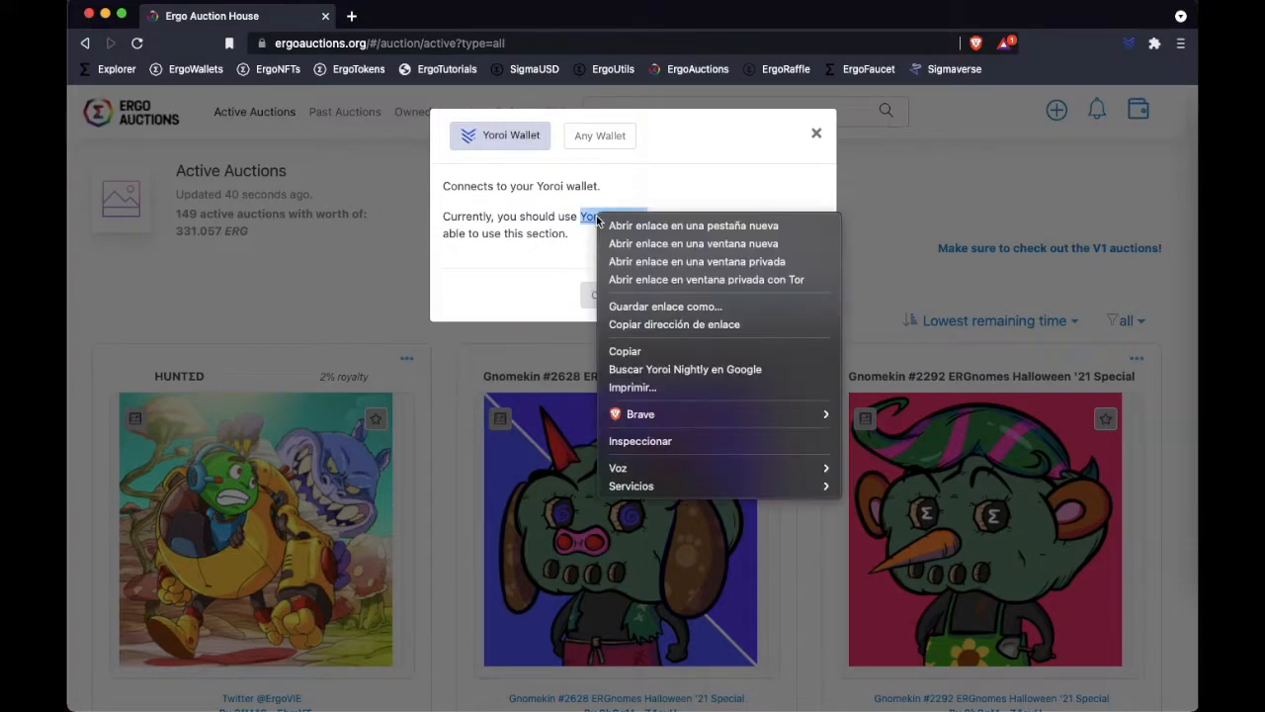
{"action": "left_click", "coordinate": [613, 221]}
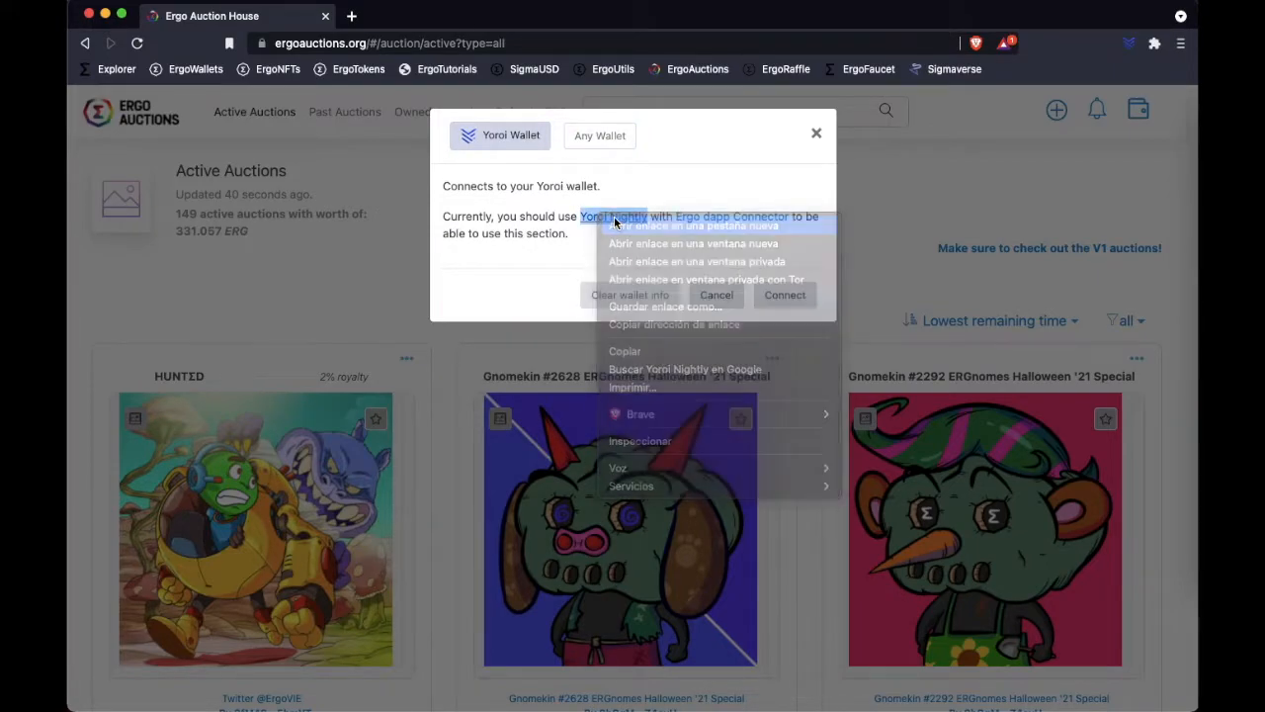
{"action": "right_click", "coordinate": [721, 218]}
{"action": "left_click", "coordinate": [792, 228]}
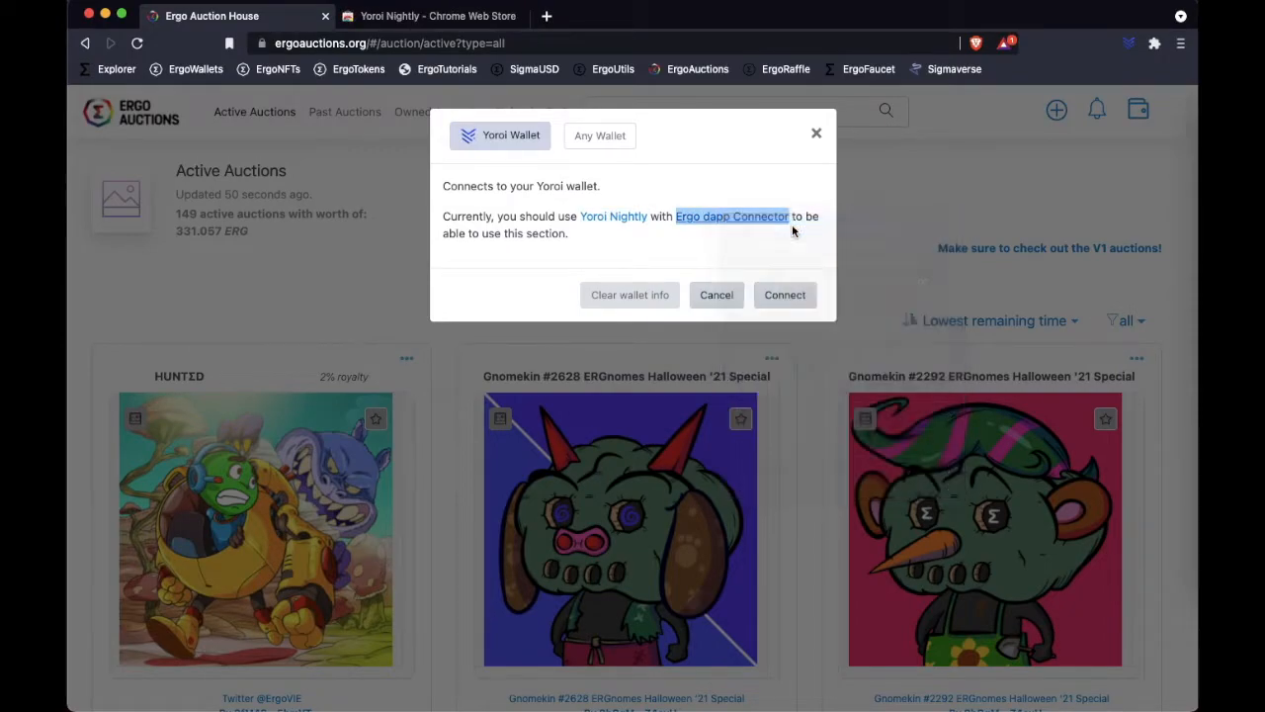
Install the Yoroi Nightly extension in Brave from its Chrome Web Store page.
{"action": "left_click", "coordinate": [453, 26]}
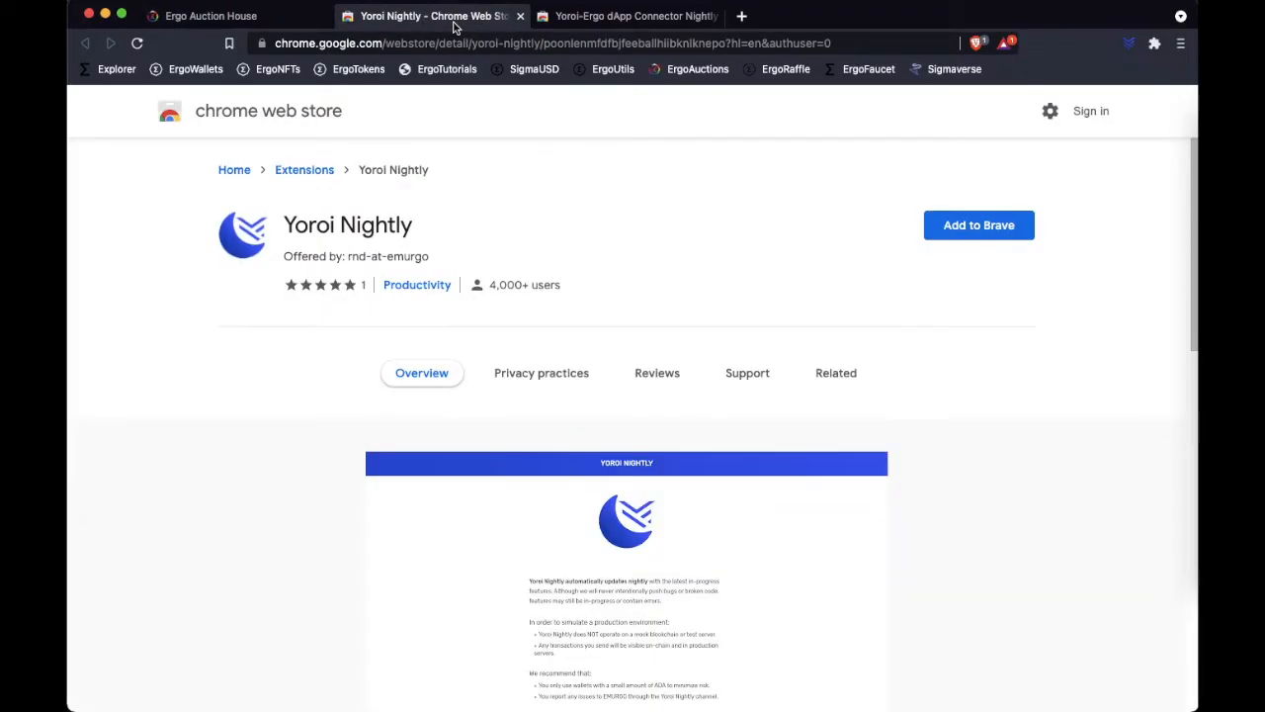
{"action": "left_click", "coordinate": [1014, 235]}
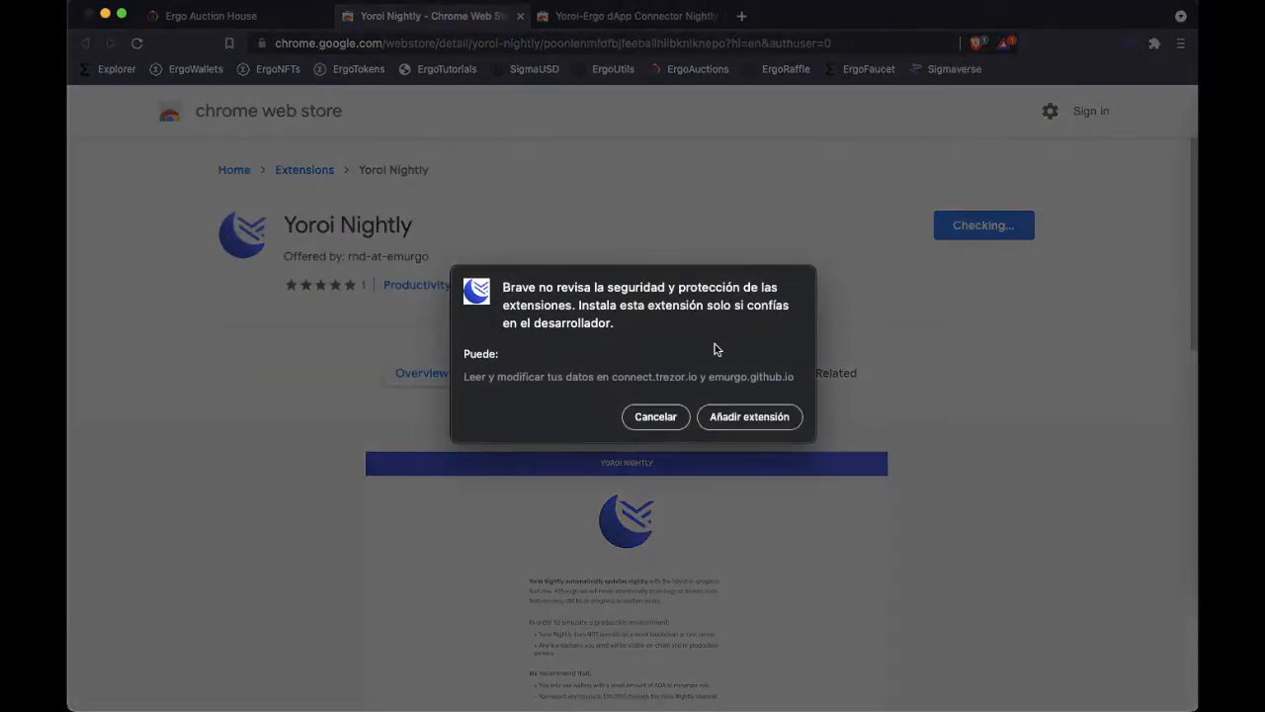
{"action": "left_click", "coordinate": [734, 419]}
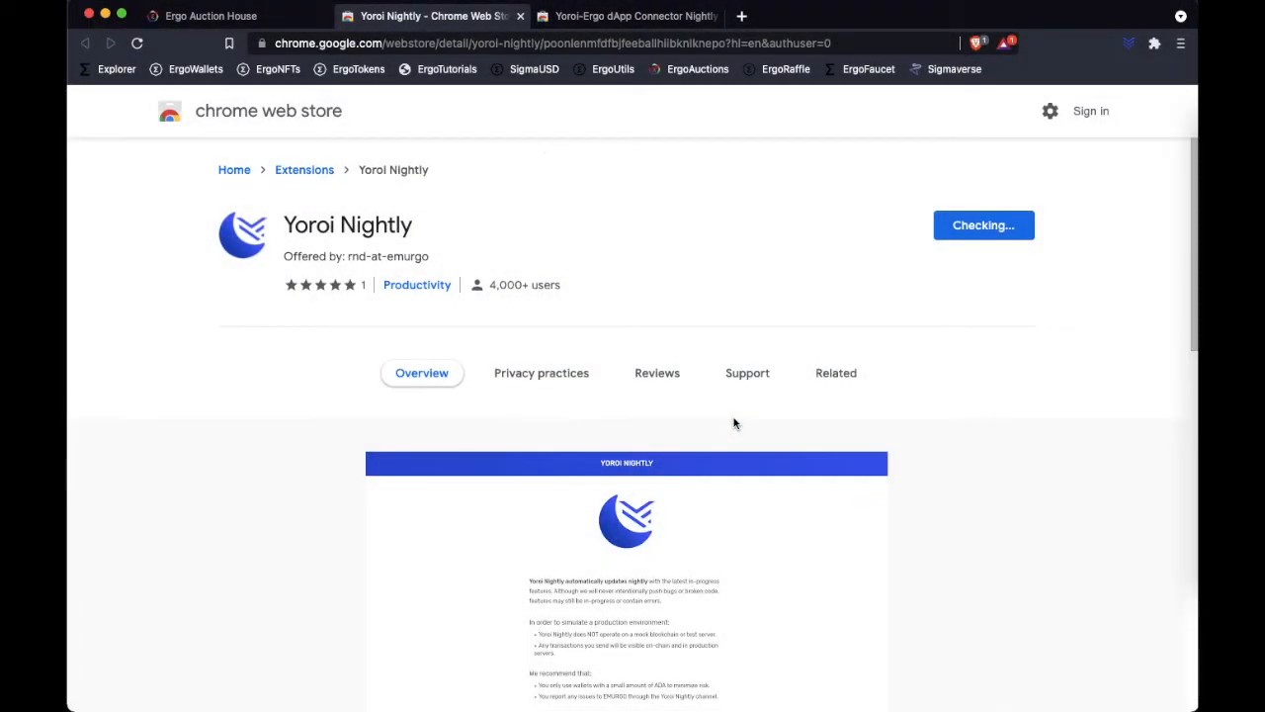
Install the Yoroi-Ergo dApp Connector Nightly extension in Brave and dismiss the installation notices.
{"action": "left_click", "coordinate": [643, 25]}
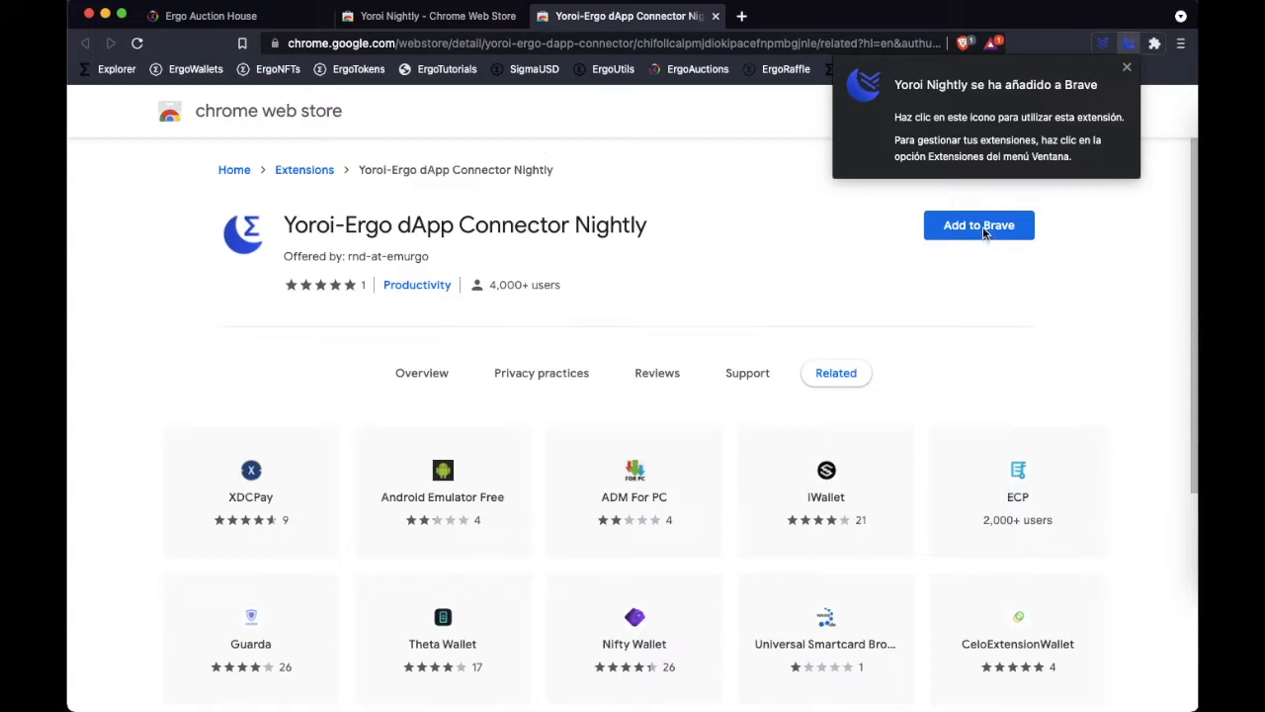
{"action": "left_click", "coordinate": [1126, 71]}
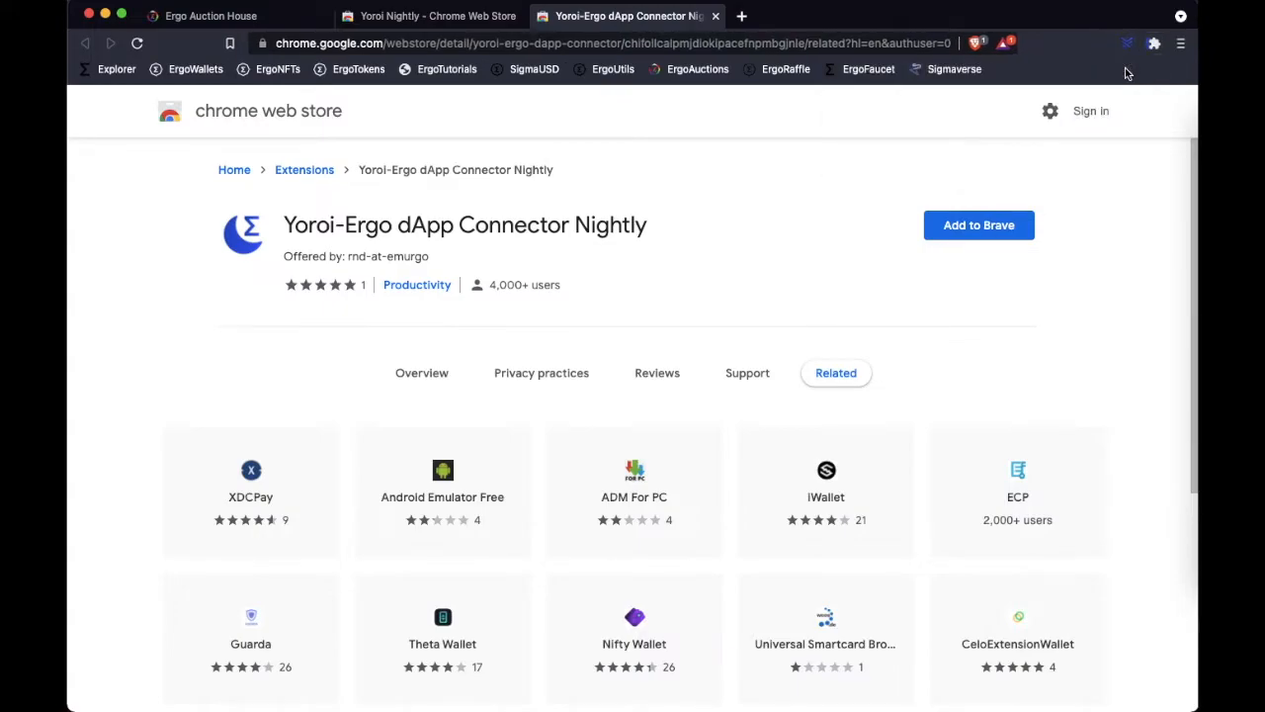
{"action": "left_click", "coordinate": [968, 227]}
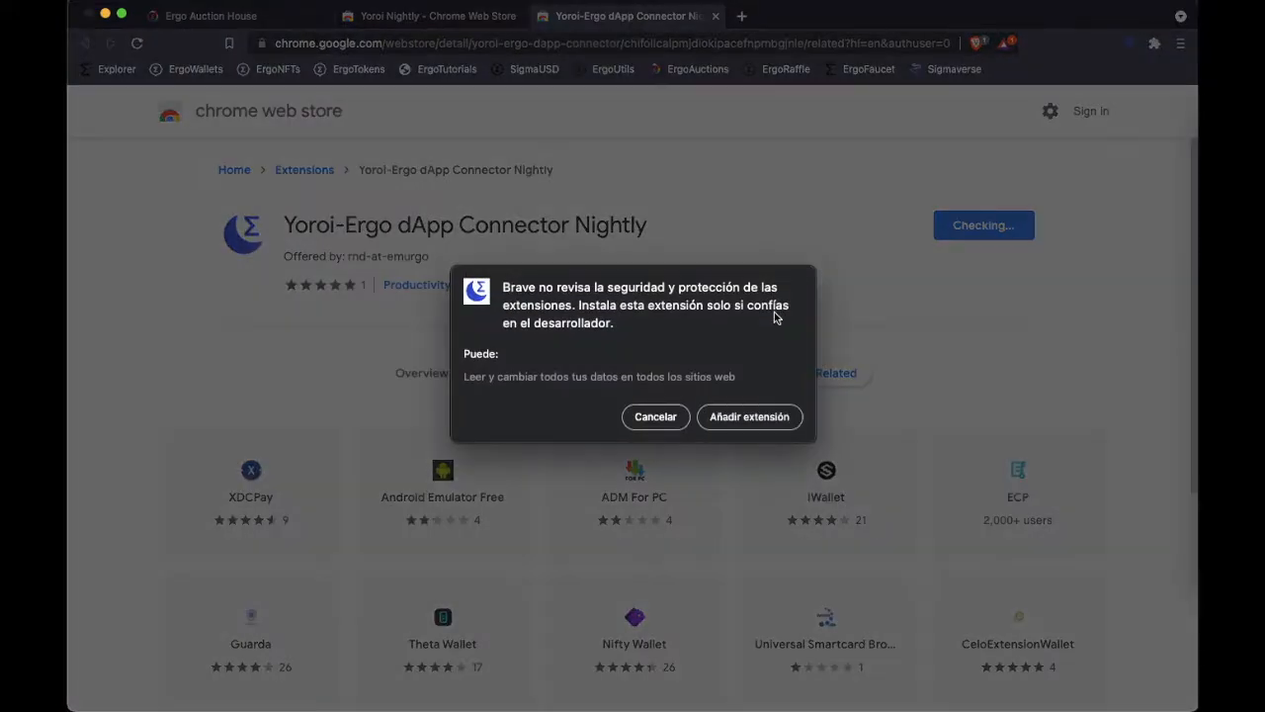
{"action": "left_click", "coordinate": [744, 416]}
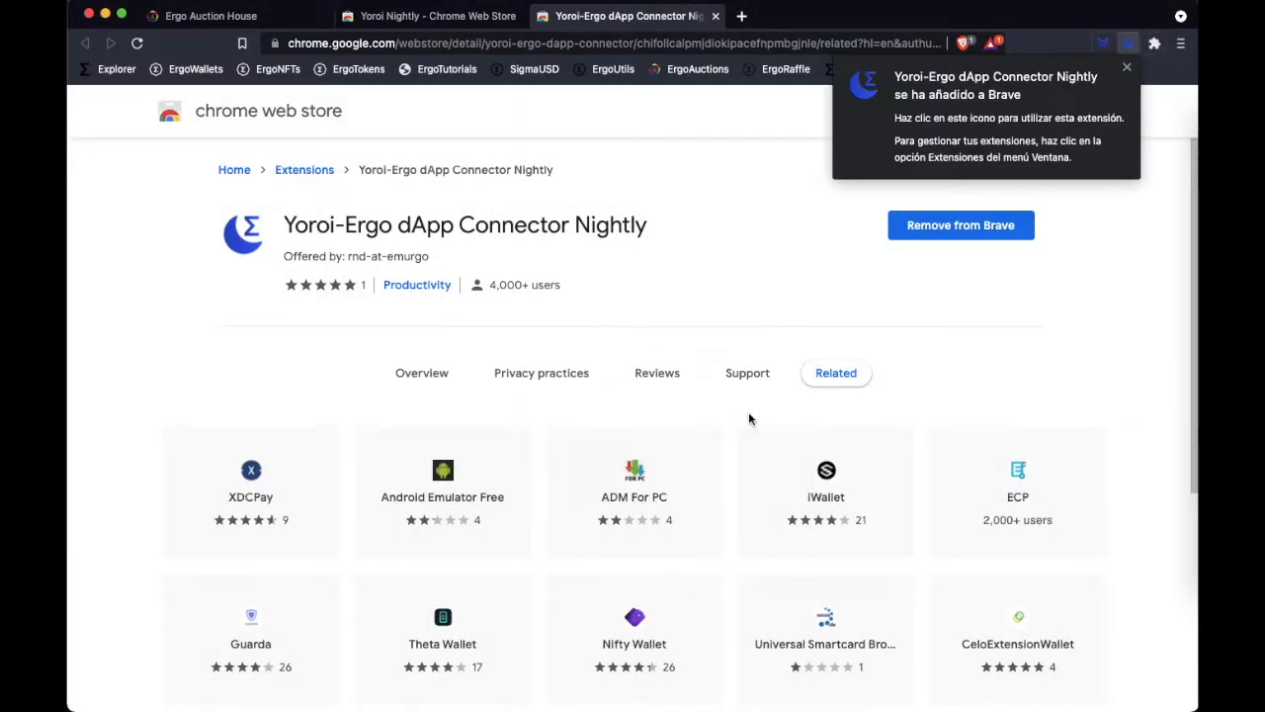
{"action": "left_click", "coordinate": [1127, 67]}
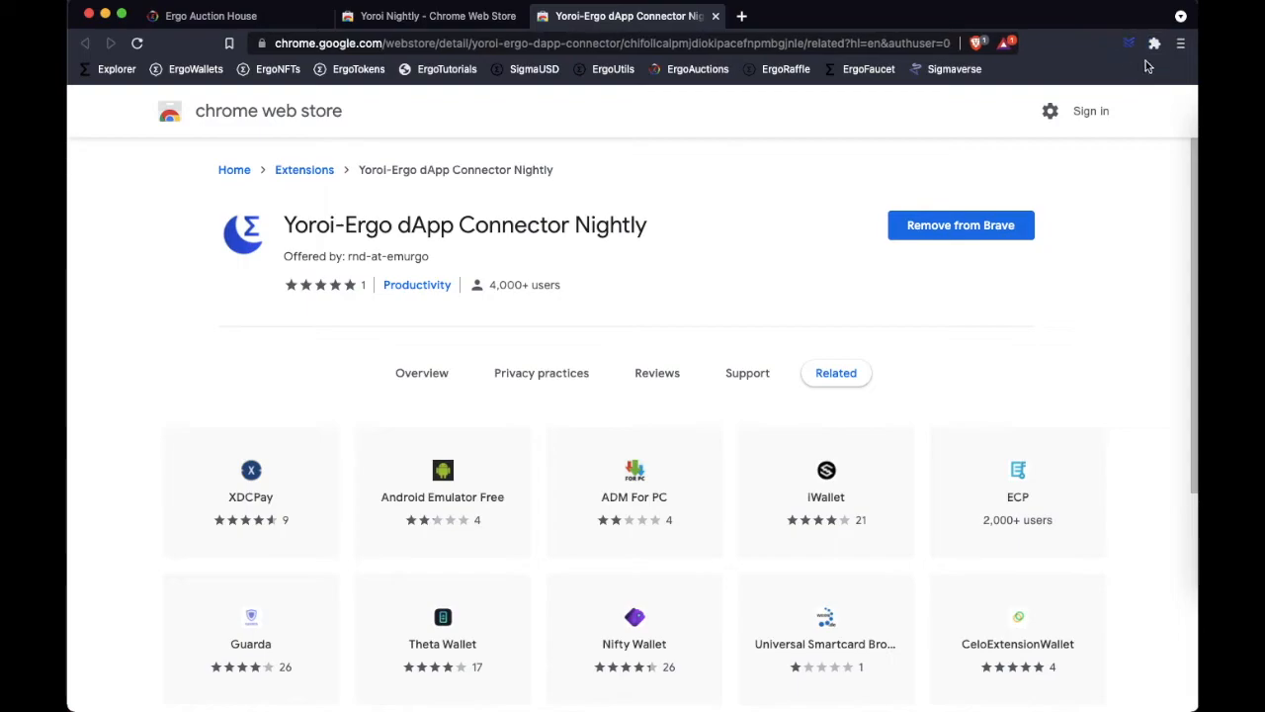
Pin the Yoroi Nightly and Yoroi-Ergo dApp Connector extensions so they stay visible in the browser.
{"action": "left_click", "coordinate": [1154, 46]}
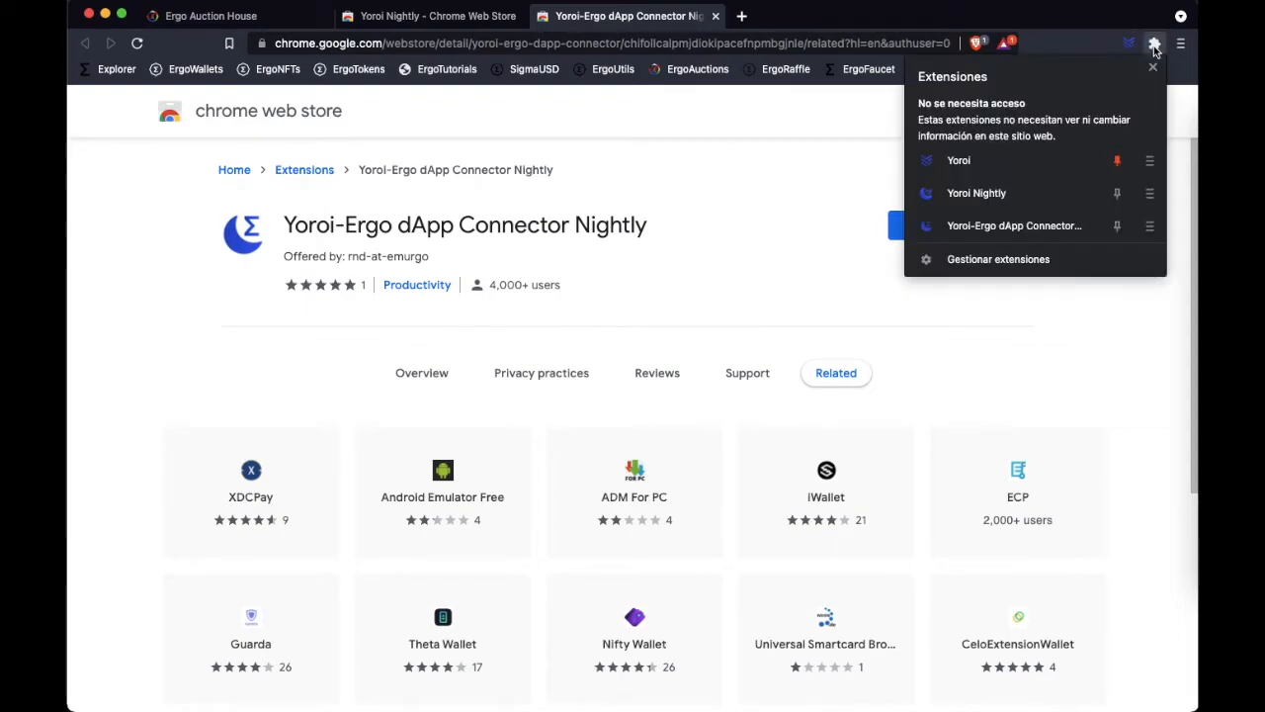
{"action": "left_click", "coordinate": [1117, 194]}
{"action": "left_click", "coordinate": [1118, 227]}
{"action": "left_click", "coordinate": [1118, 301]}
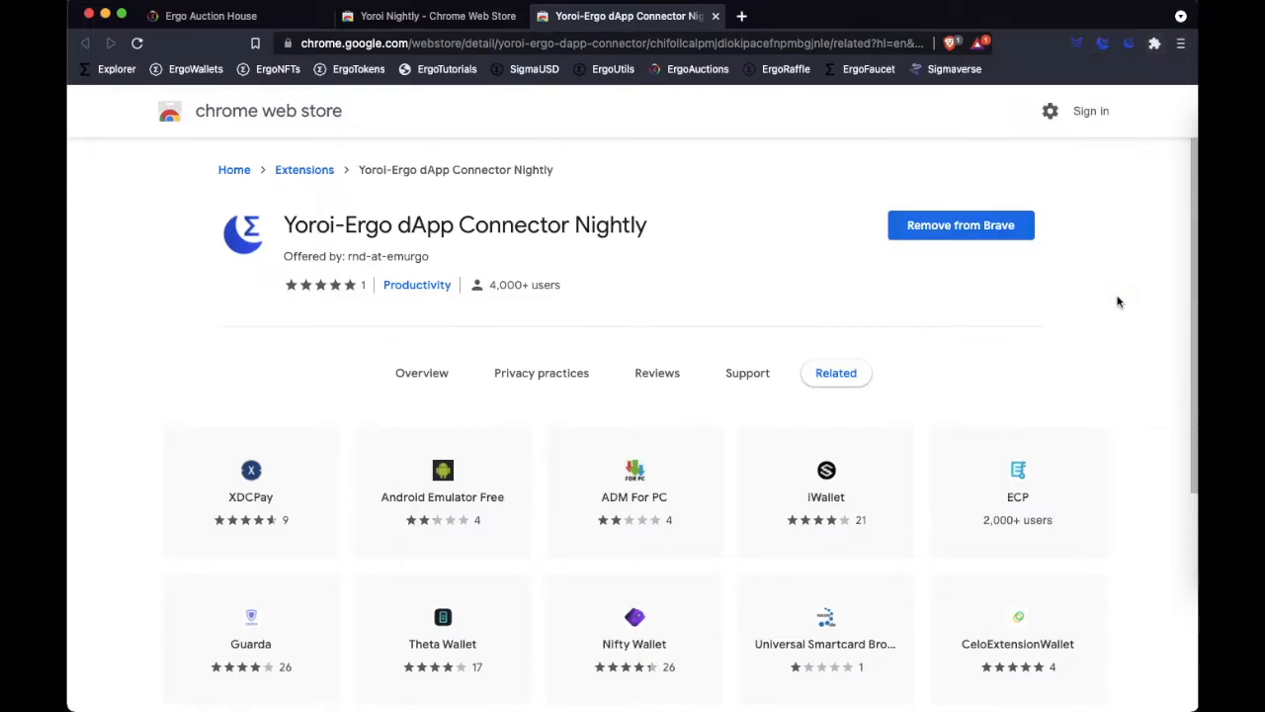
Launch the Yoroi Nightly wallet and choose Español as its language, continuing to the terms of use.
{"action": "left_click", "coordinate": [1105, 45]}
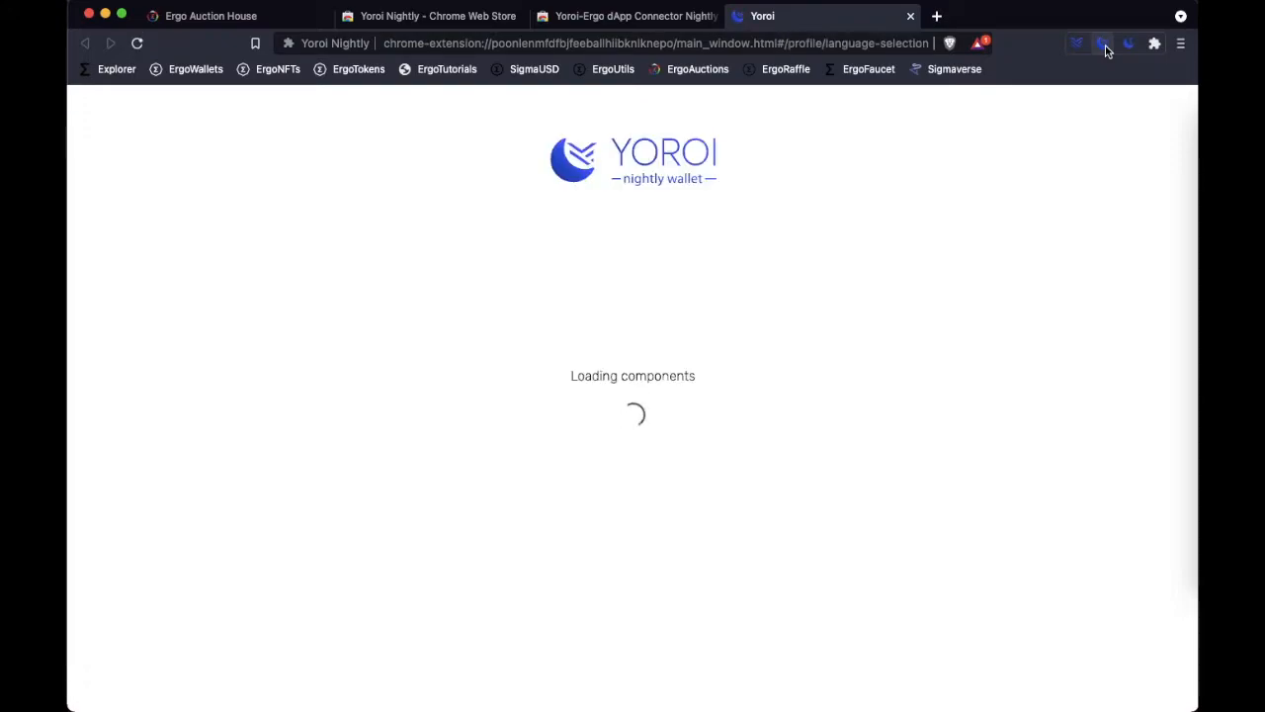
{"action": "left_click", "coordinate": [768, 401]}
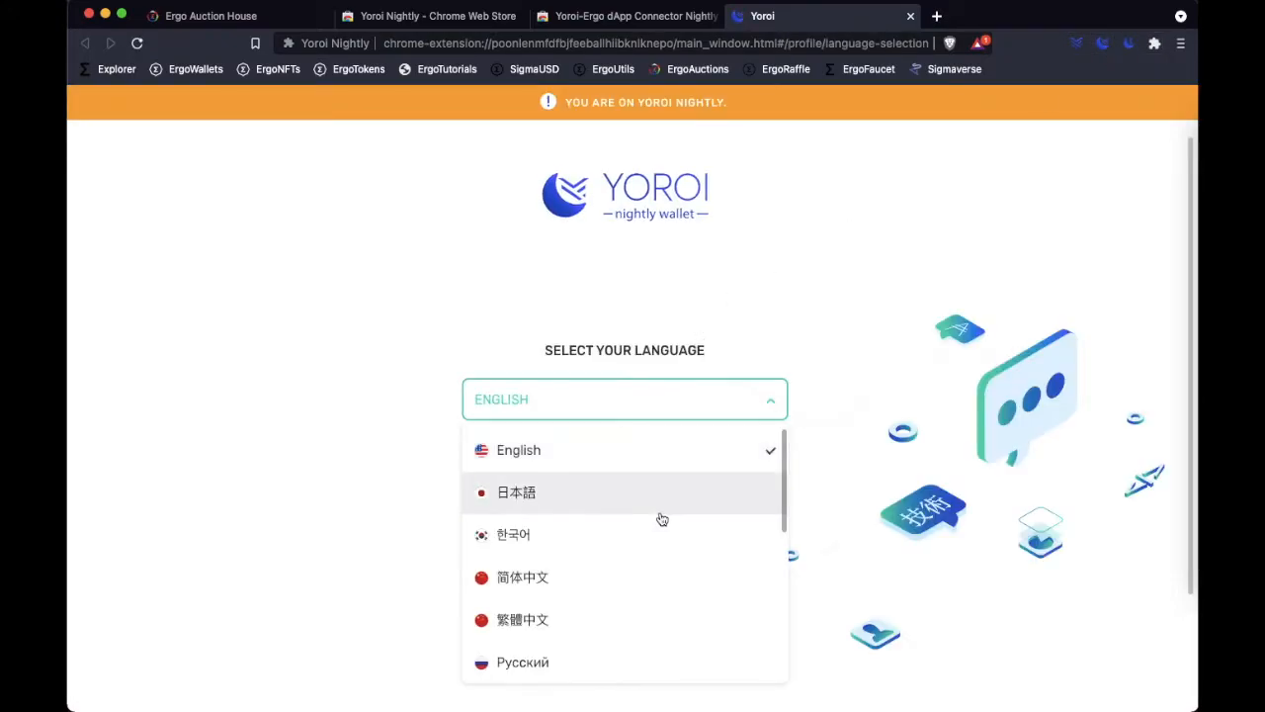
{"action": "scroll", "coordinate": [662, 517], "scroll_direction": "down", "scroll_amount": 5}
{"action": "left_click", "coordinate": [573, 590]}
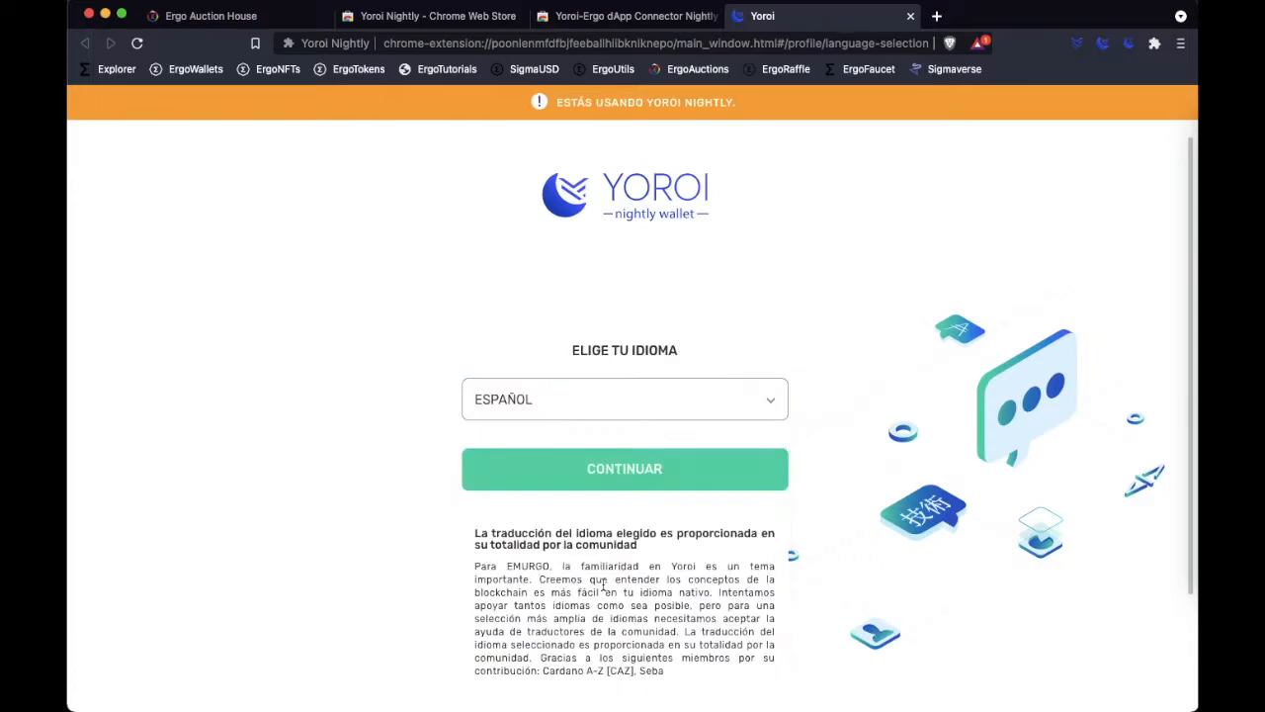
{"action": "left_click", "coordinate": [645, 482]}
Read through the Yoroi terms of use to the end, accept them and continue.
{"action": "scroll", "coordinate": [804, 516], "scroll_direction": "down", "scroll_amount": 10}
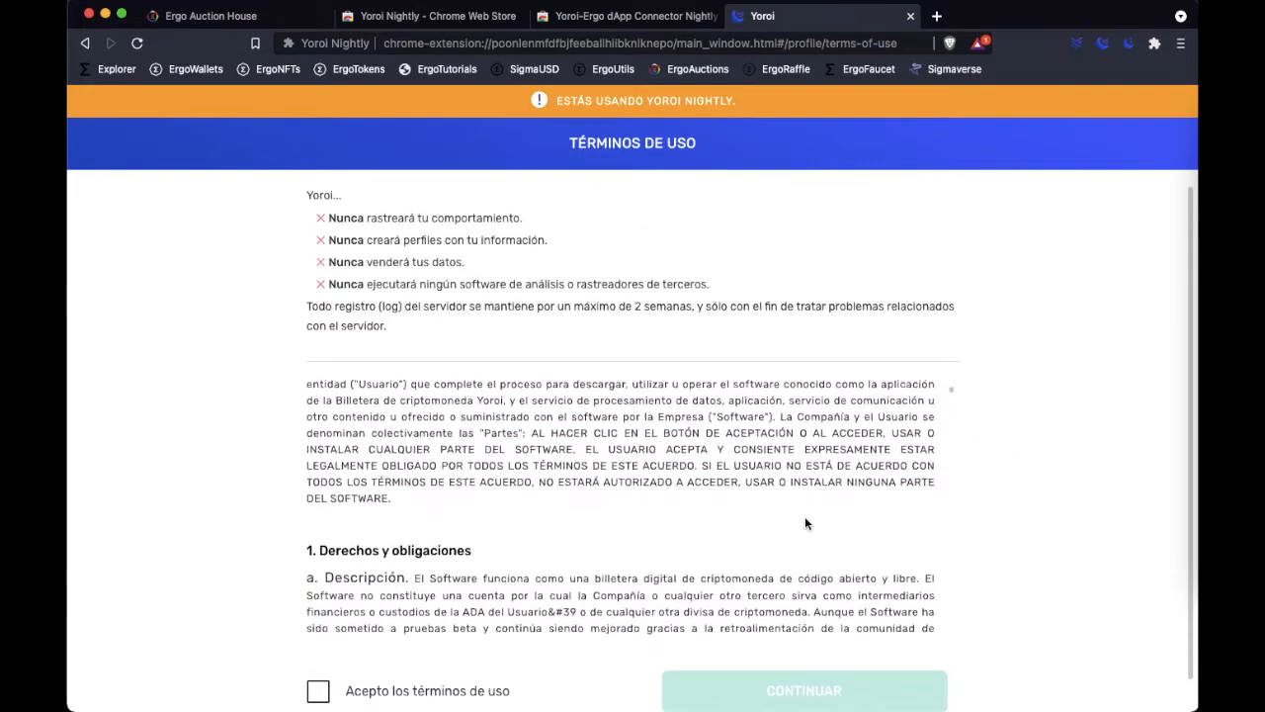
{"action": "scroll", "coordinate": [807, 524], "scroll_direction": "down", "scroll_amount": 15}
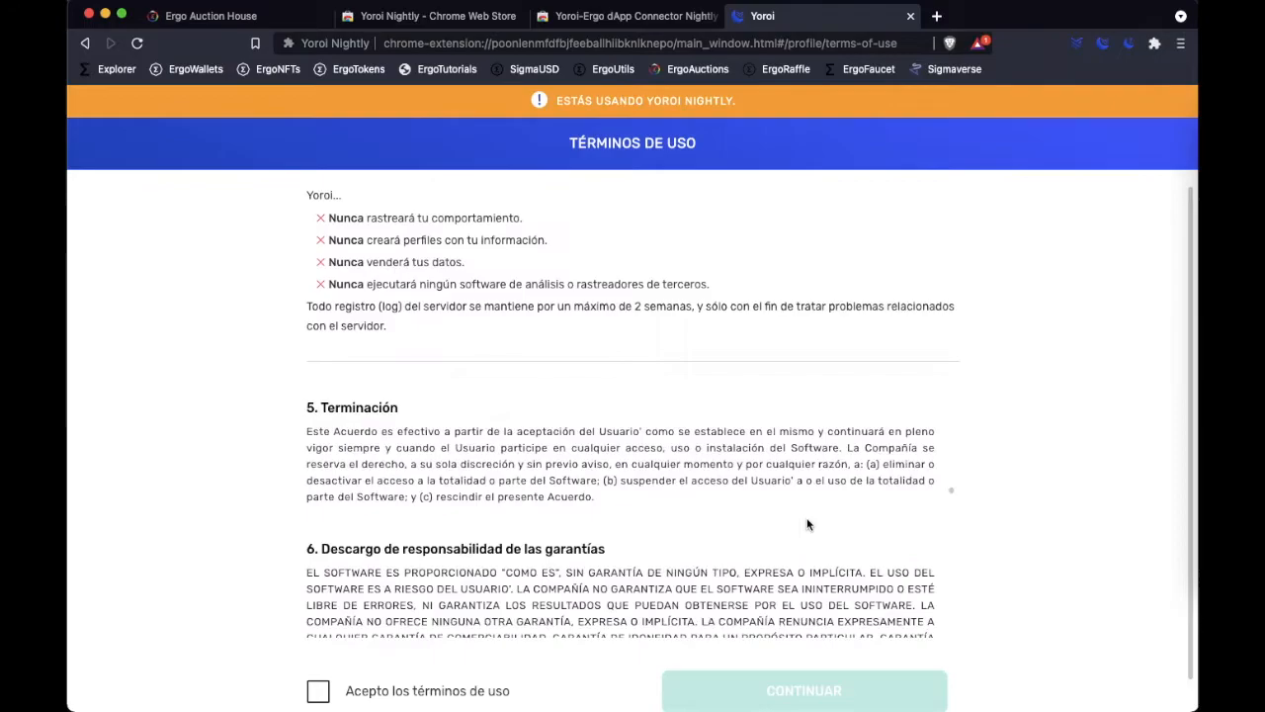
{"action": "scroll", "coordinate": [806, 524], "scroll_direction": "down", "scroll_amount": 5}
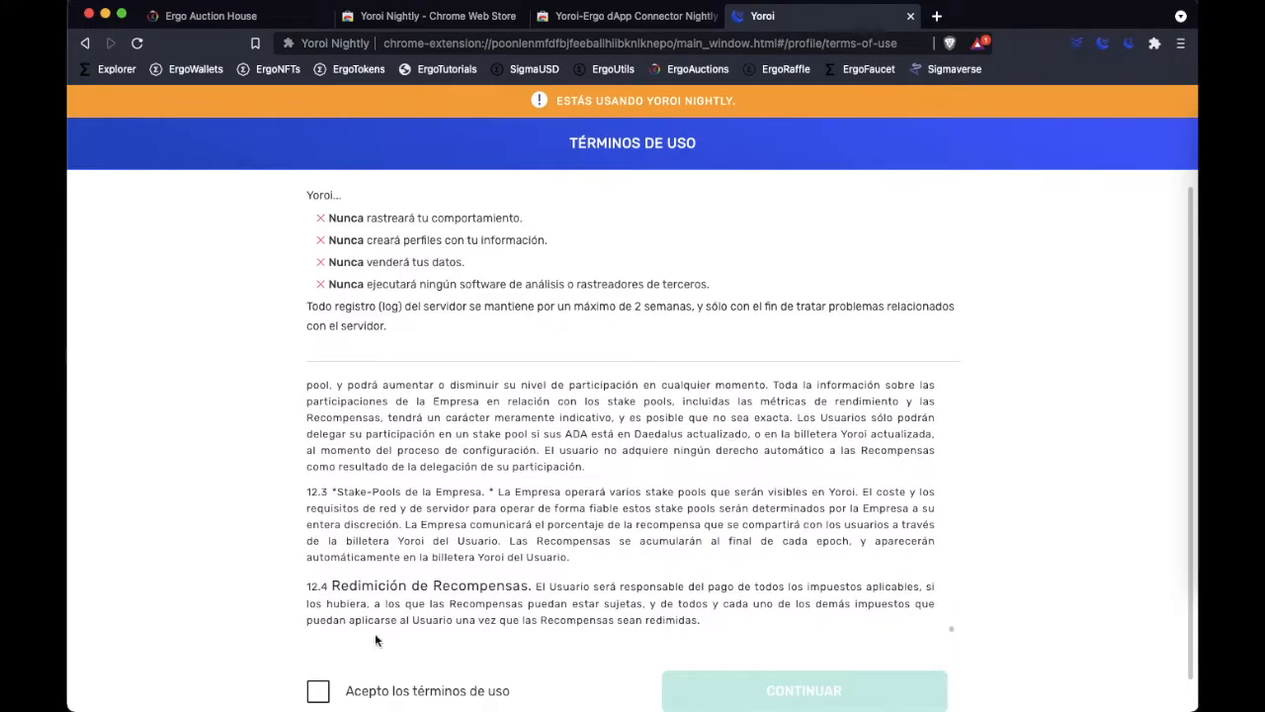
{"action": "left_click", "coordinate": [317, 690]}
{"action": "left_click", "coordinate": [871, 688]}
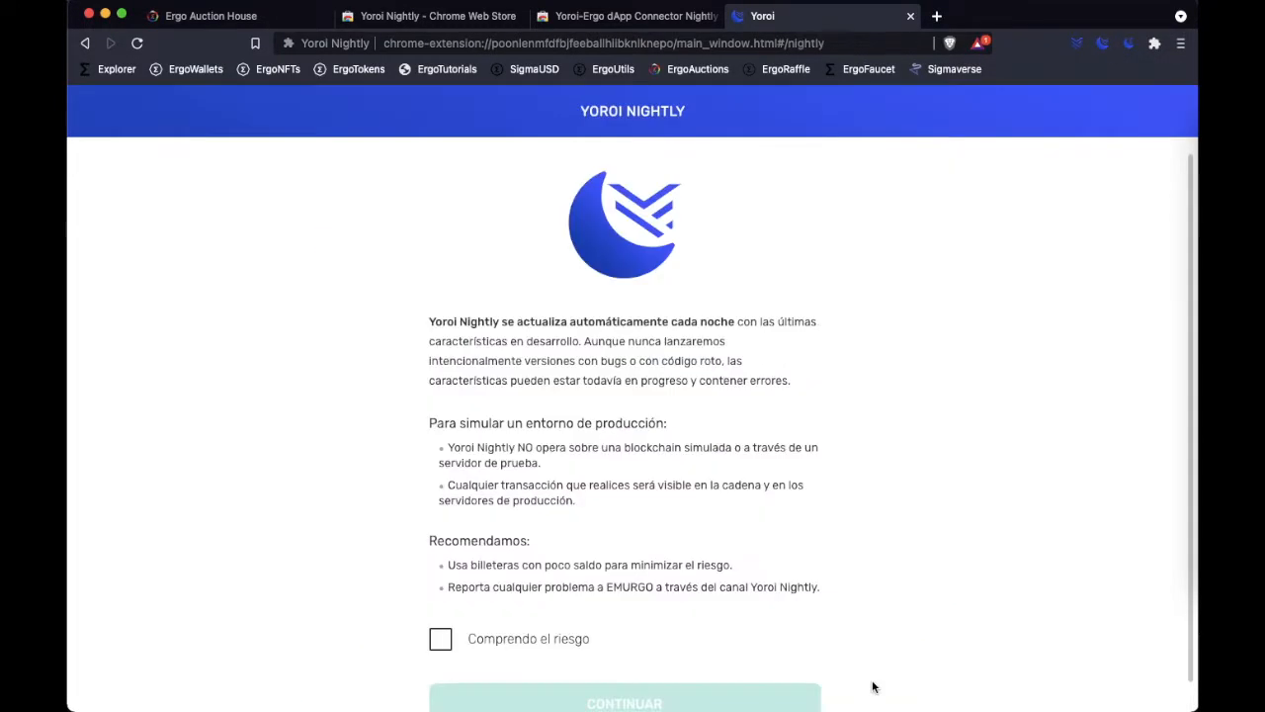
Acknowledge the Yoroi Nightly risk and continue through setup to the options for creating or restoring a wallet.
{"action": "left_click", "coordinate": [442, 628]}
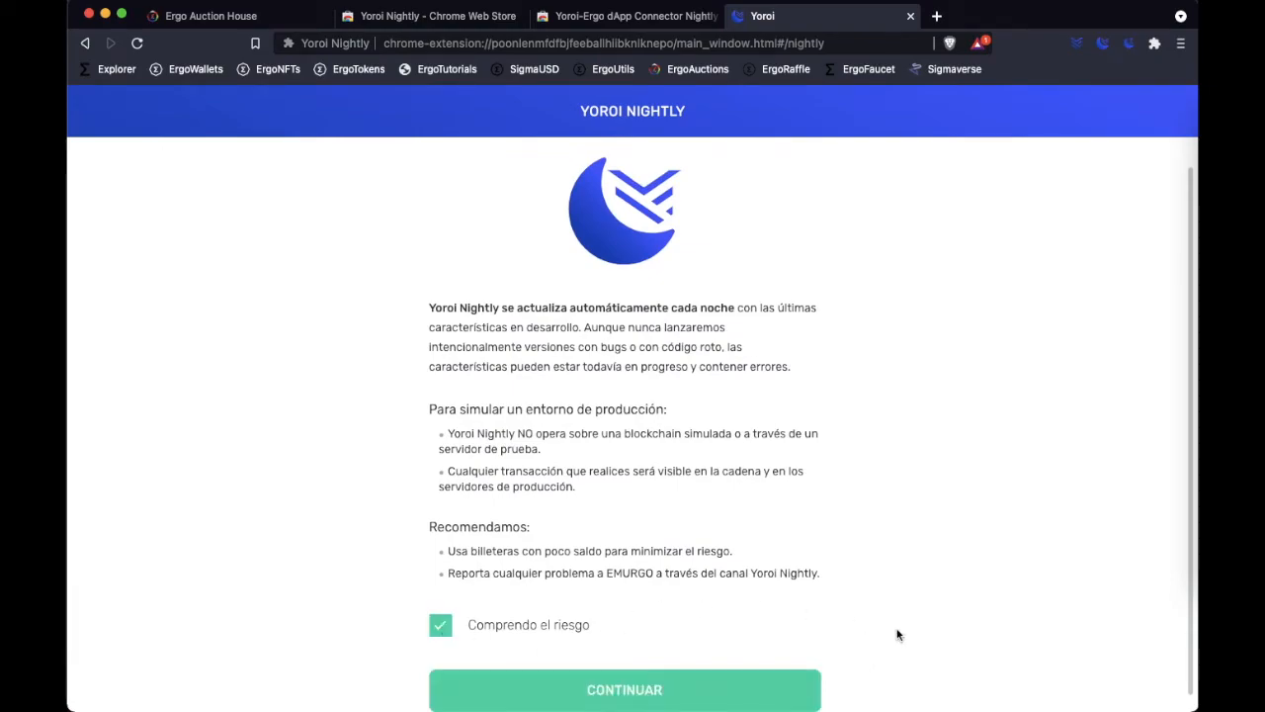
{"action": "left_click", "coordinate": [726, 698]}
{"action": "left_click", "coordinate": [564, 639]}
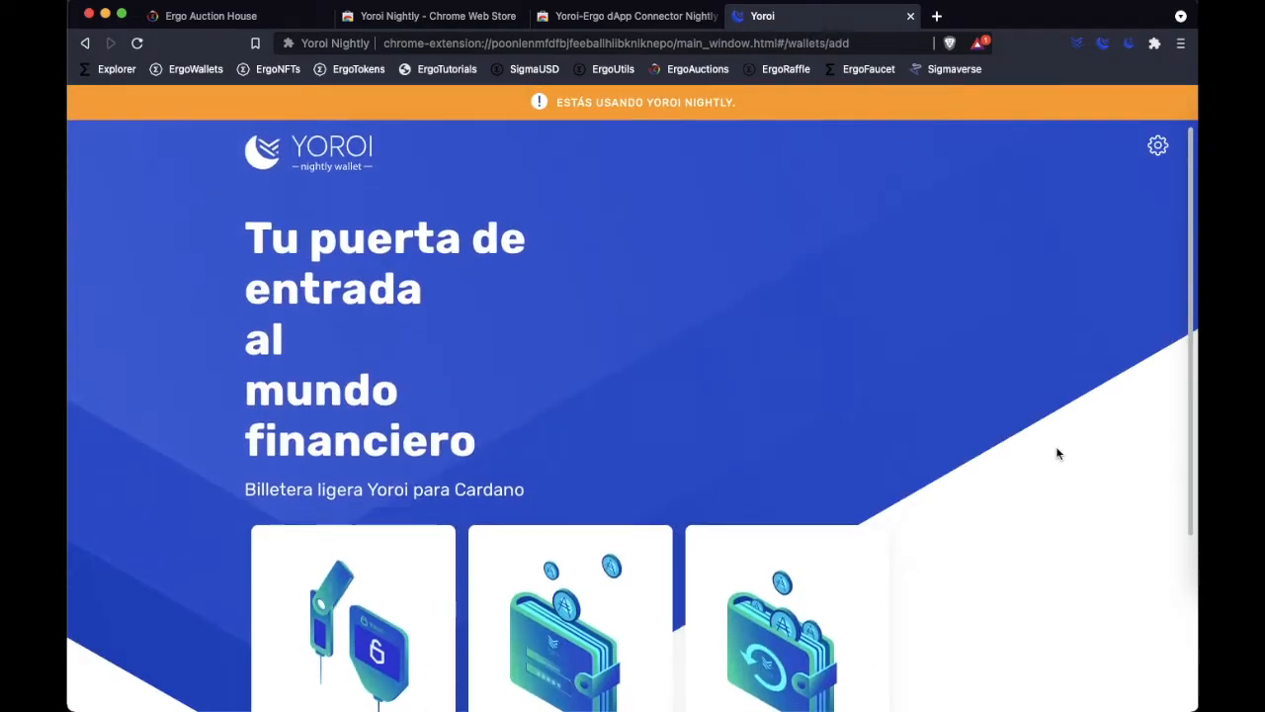
{"action": "scroll", "coordinate": [1057, 453], "scroll_direction": "down", "scroll_amount": 5}
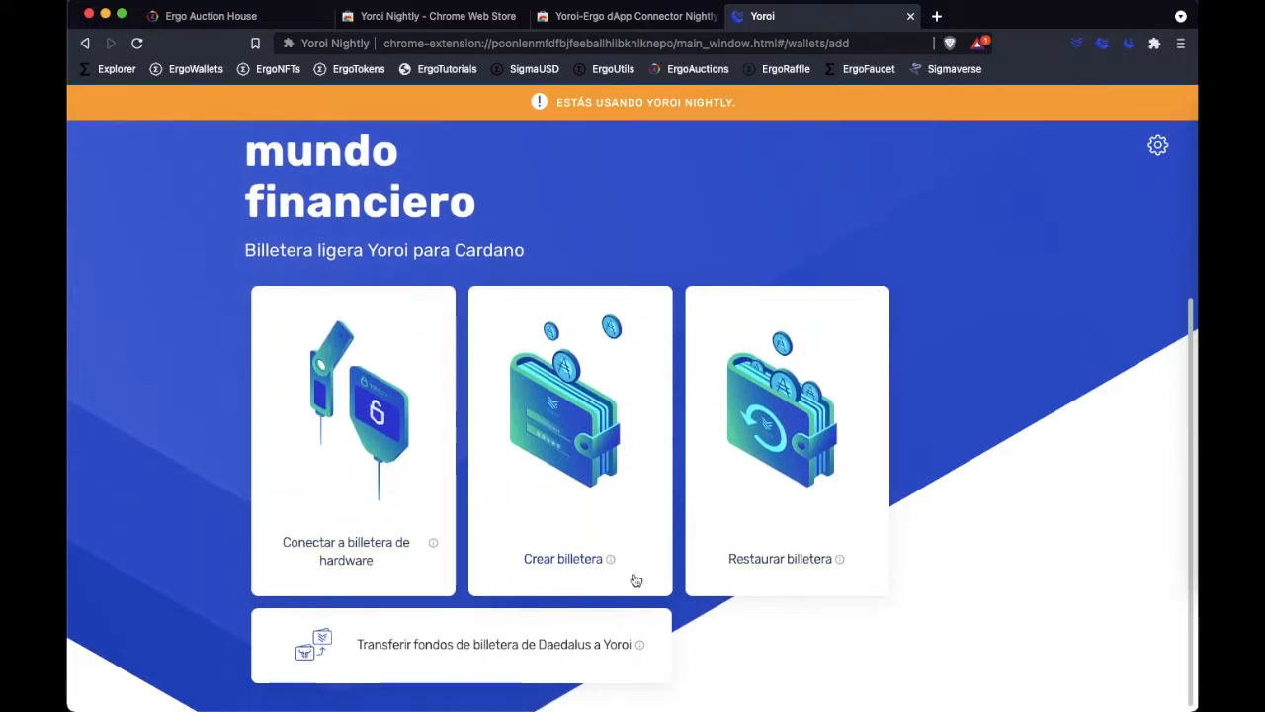
Start creating a new wallet on the Ergo platform, continuing to the wallet name and spending password form.
{"action": "left_click", "coordinate": [560, 571]}
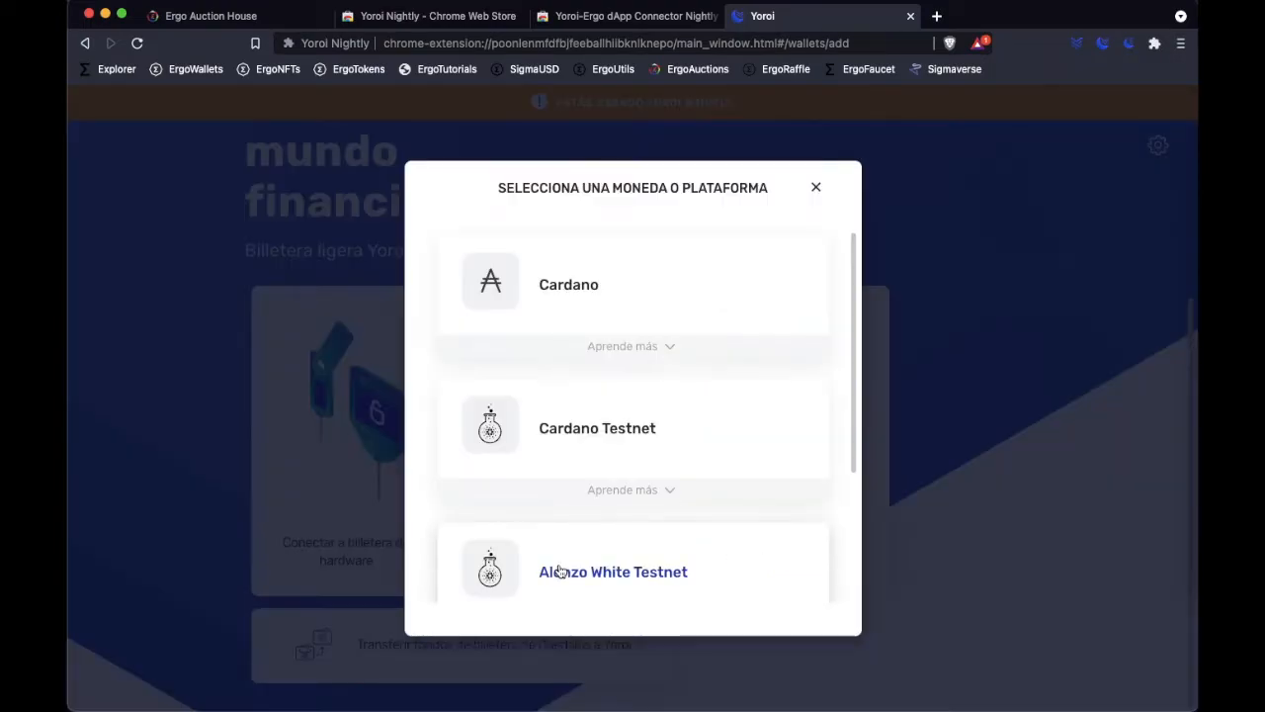
{"action": "scroll", "coordinate": [806, 442], "scroll_direction": "down", "scroll_amount": 1}
{"action": "scroll", "coordinate": [808, 447], "scroll_direction": "down", "scroll_amount": 3}
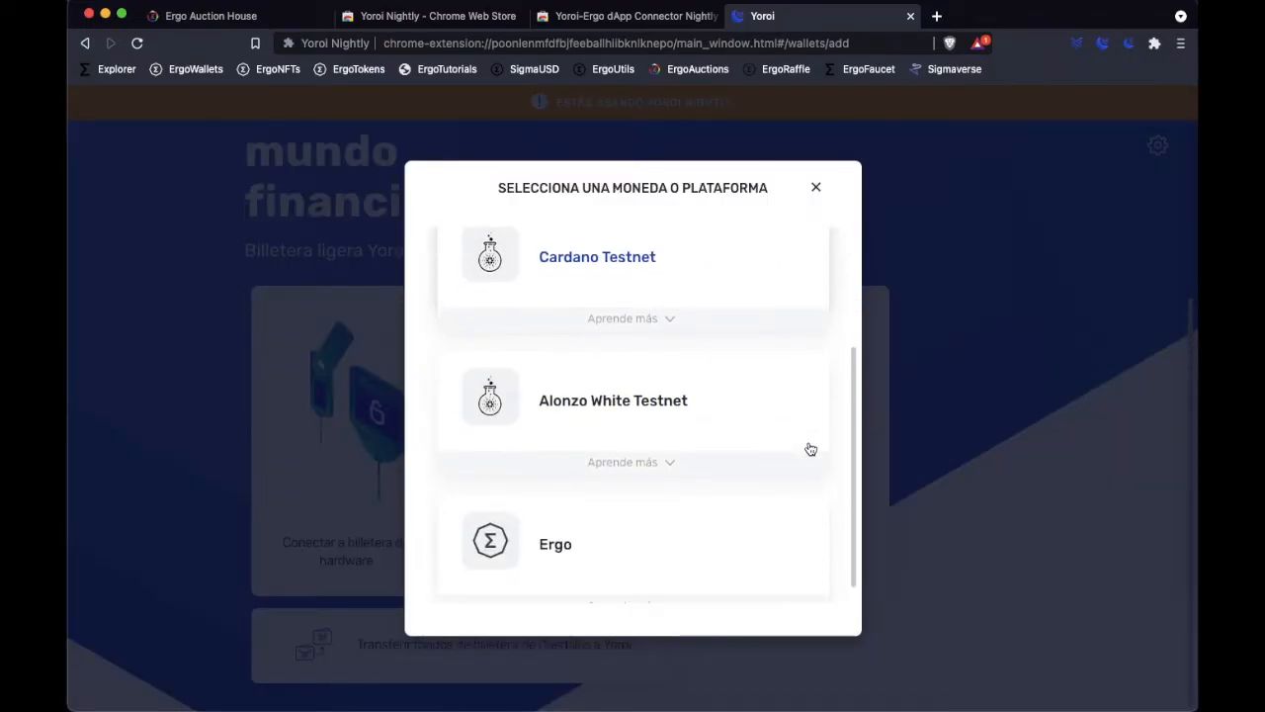
{"action": "left_click", "coordinate": [556, 547]}
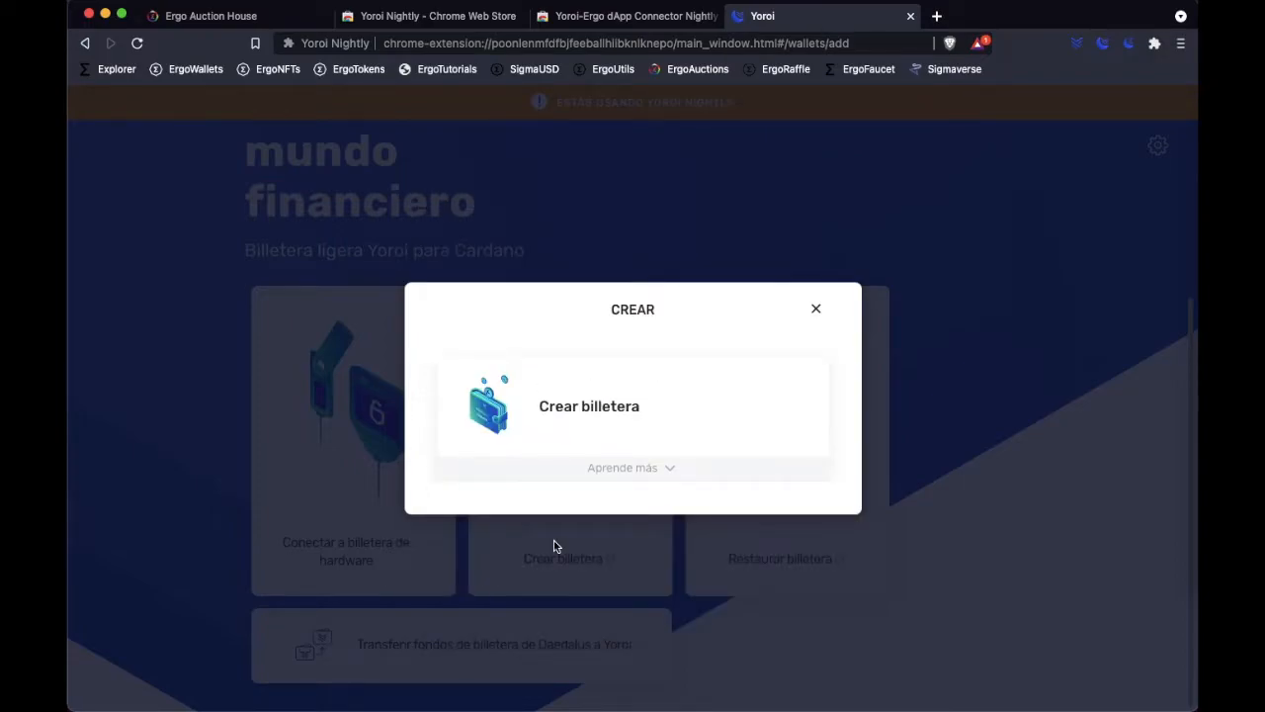
{"action": "left_click", "coordinate": [627, 425]}
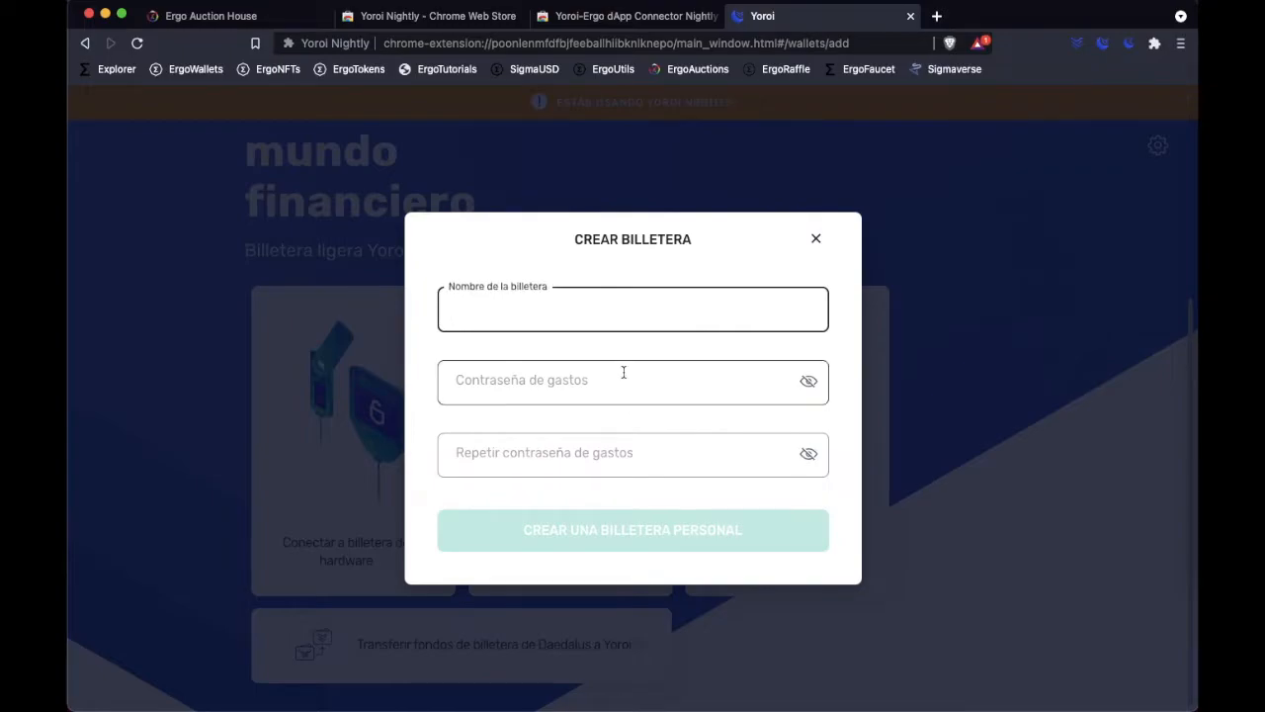
Name the wallet ErgoTutorials, enter and repeat the spending password, and create the personal wallet.
{"action": "key", "text": "super+v"}
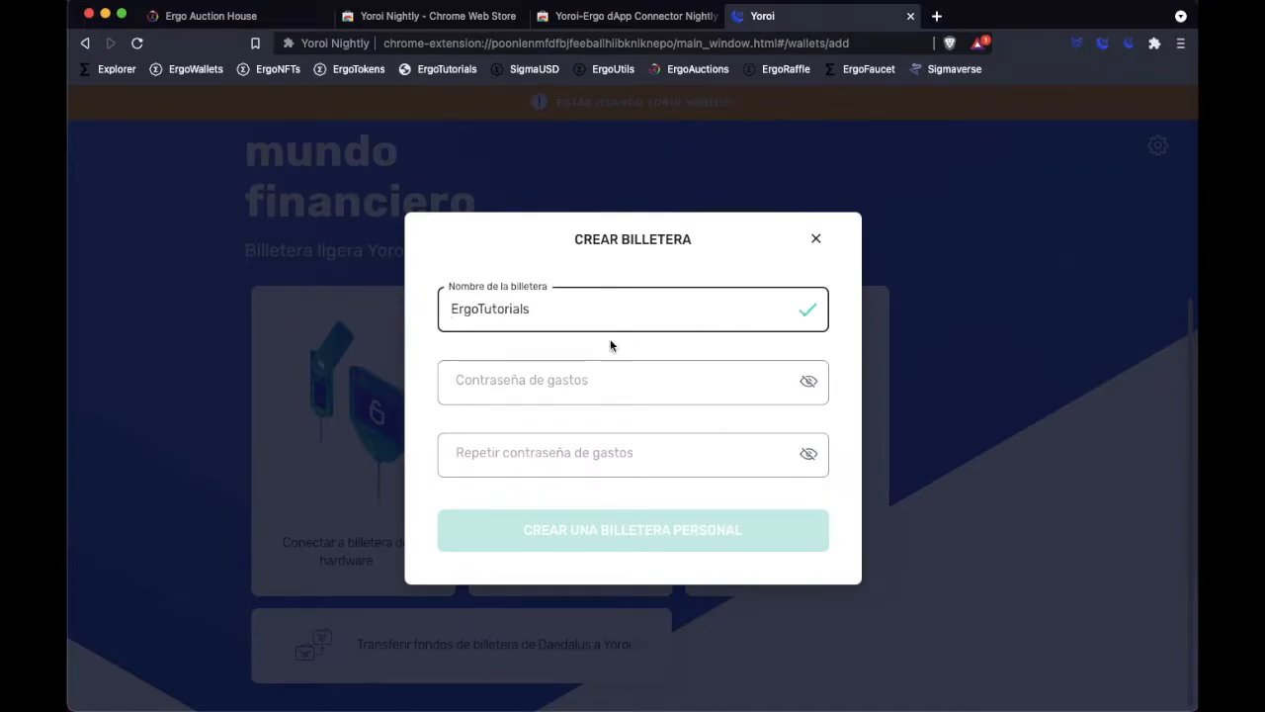
{"action": "left_click", "coordinate": [637, 388]}
{"action": "type", "text": "•••••••••••••••"}
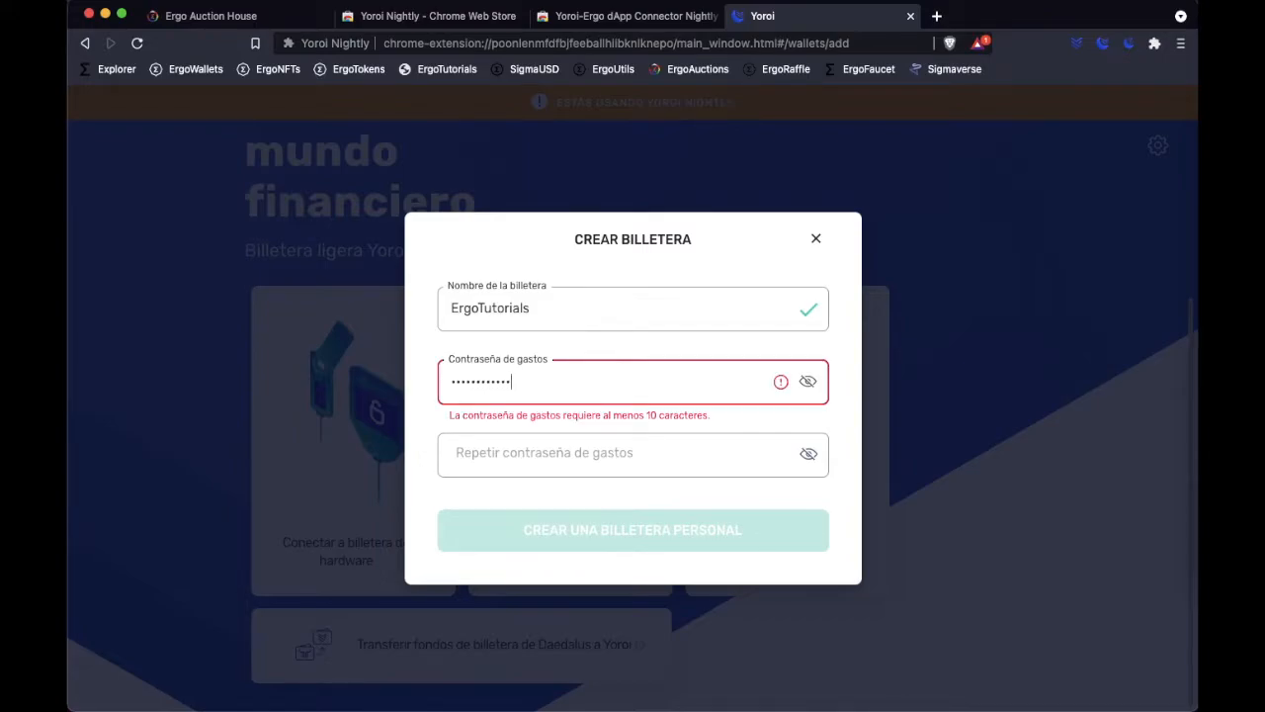
{"action": "type", "text": "•••••••"}
{"action": "left_click", "coordinate": [569, 446]}
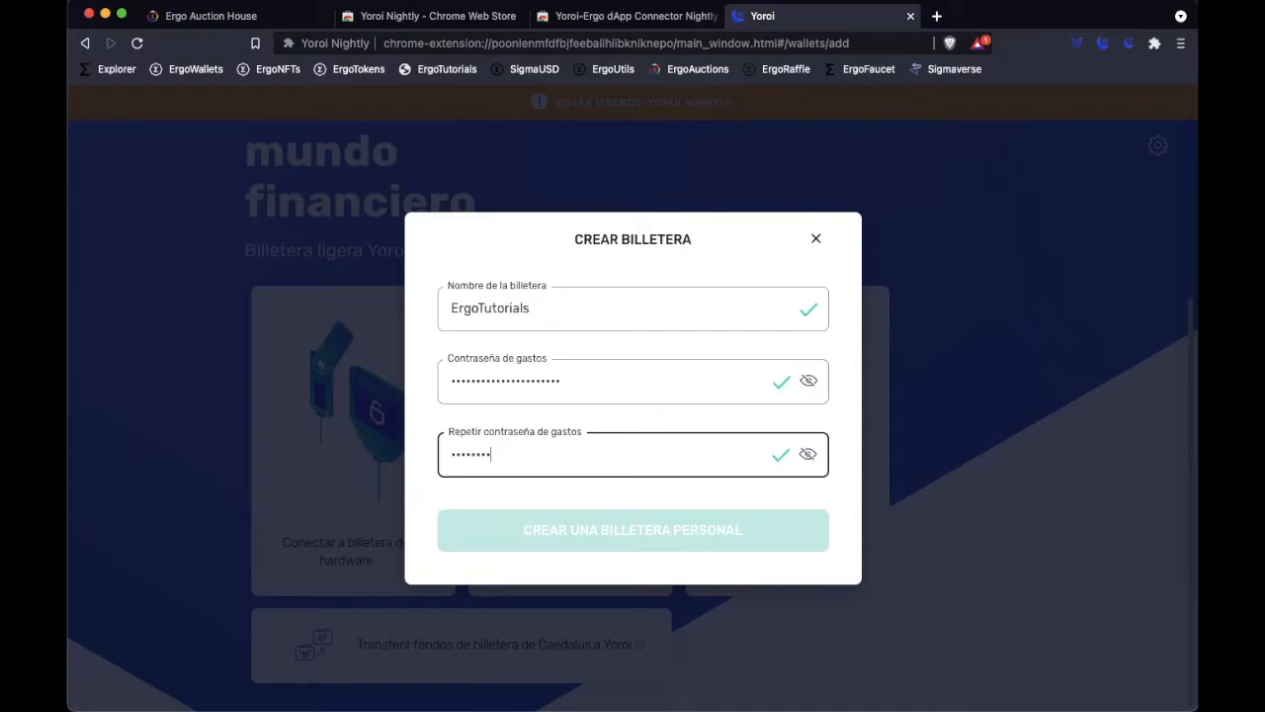
{"action": "type", "text": "••••••••••••••••"}
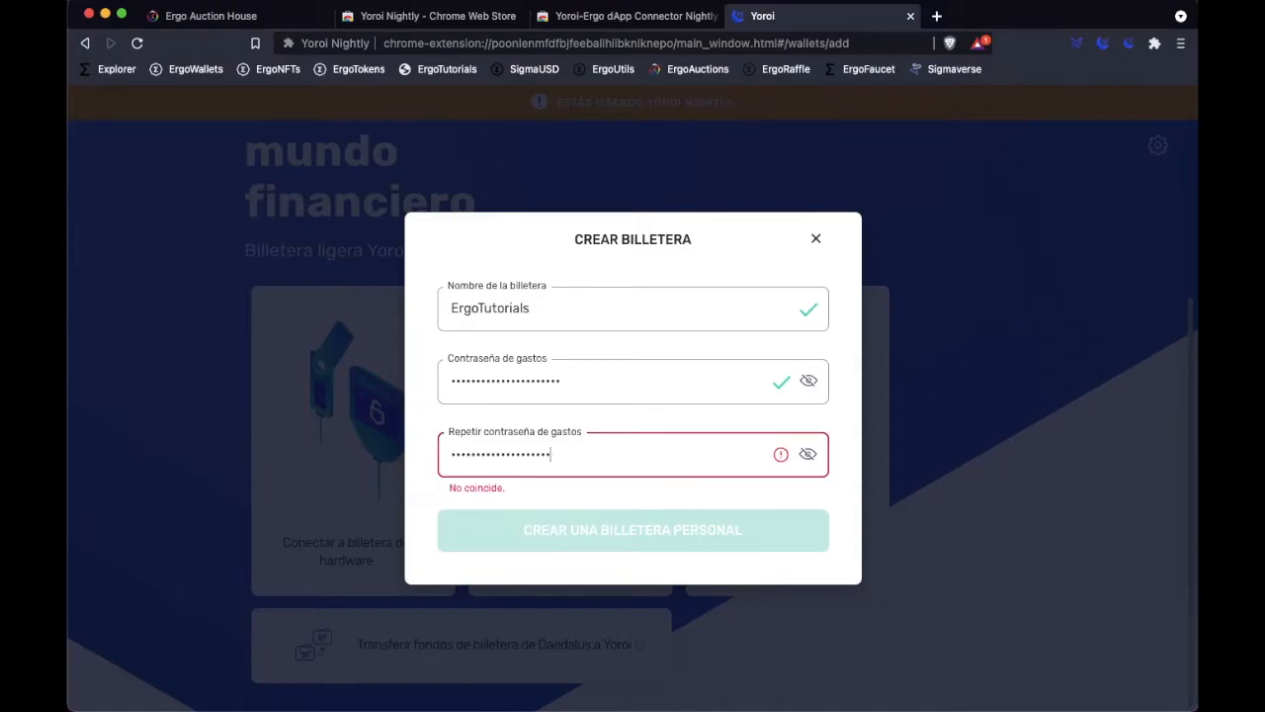
{"action": "type", "text": "•"}
{"action": "left_click", "coordinate": [758, 540]}
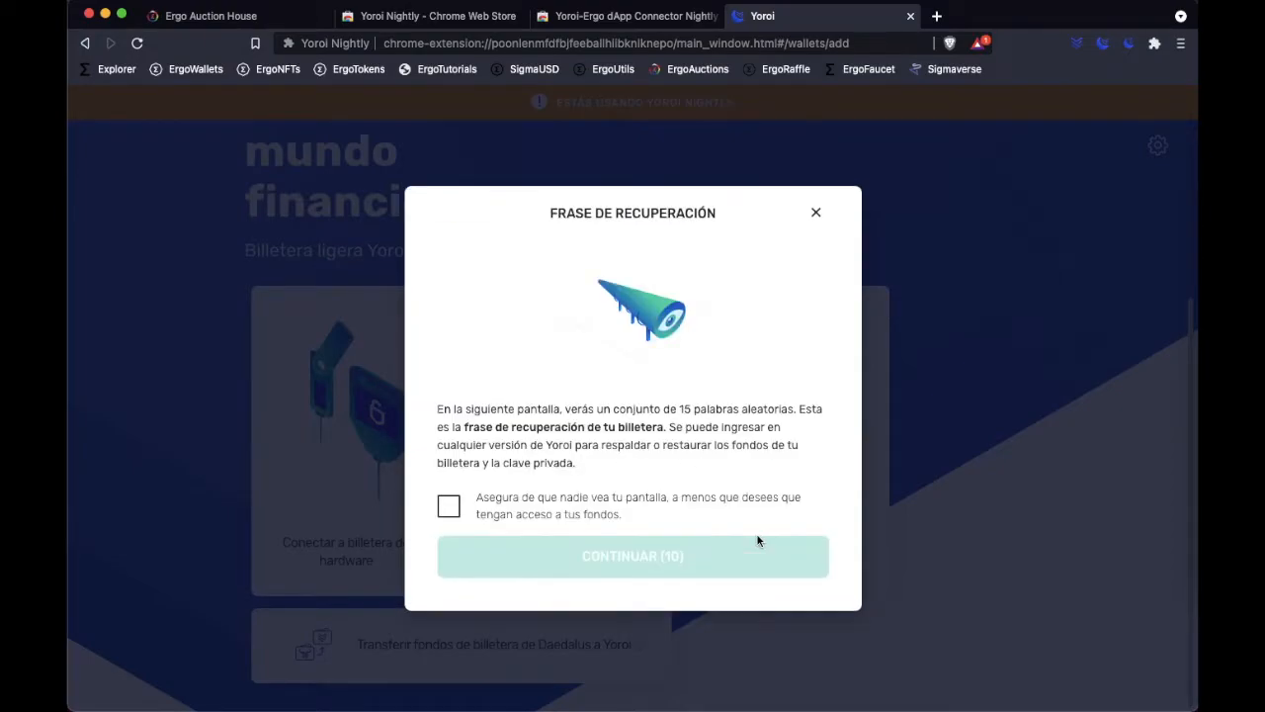
Complete the recovery phrase backup, acknowledging the screen privacy warning and both statements about key storage and fund restoration.
{"action": "left_click", "coordinate": [447, 510]}
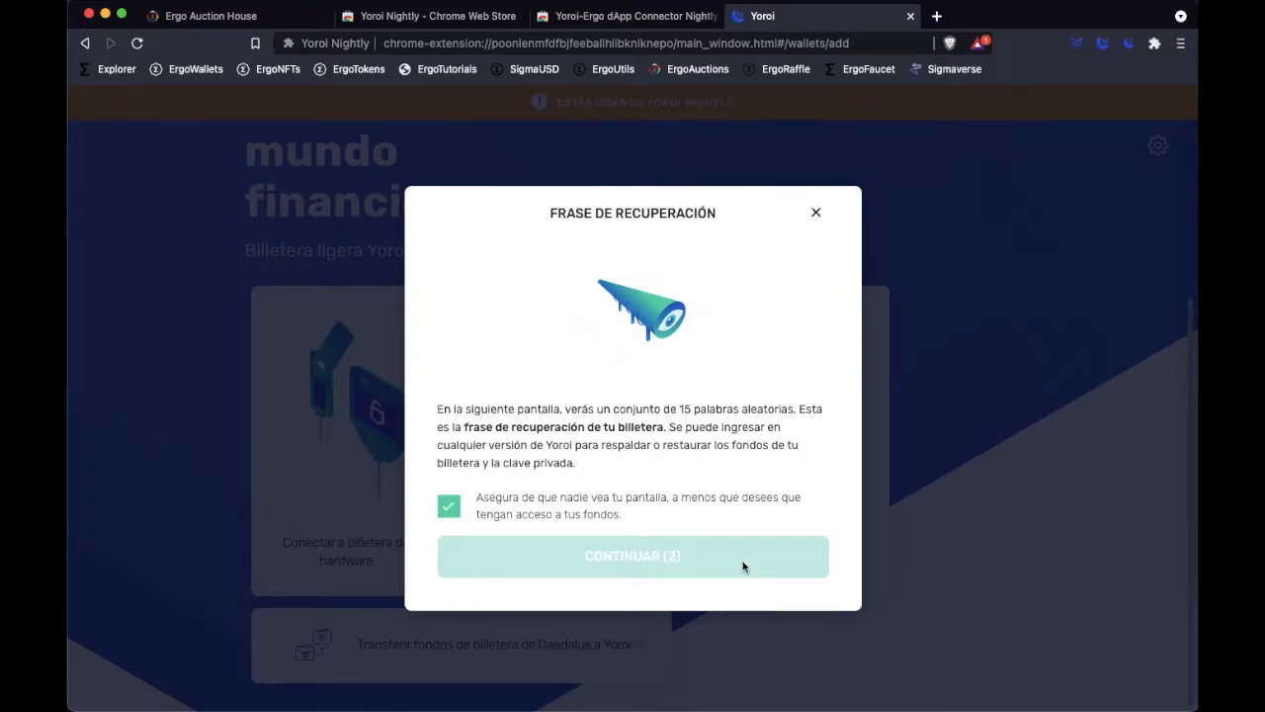
{"action": "left_click", "coordinate": [744, 562]}
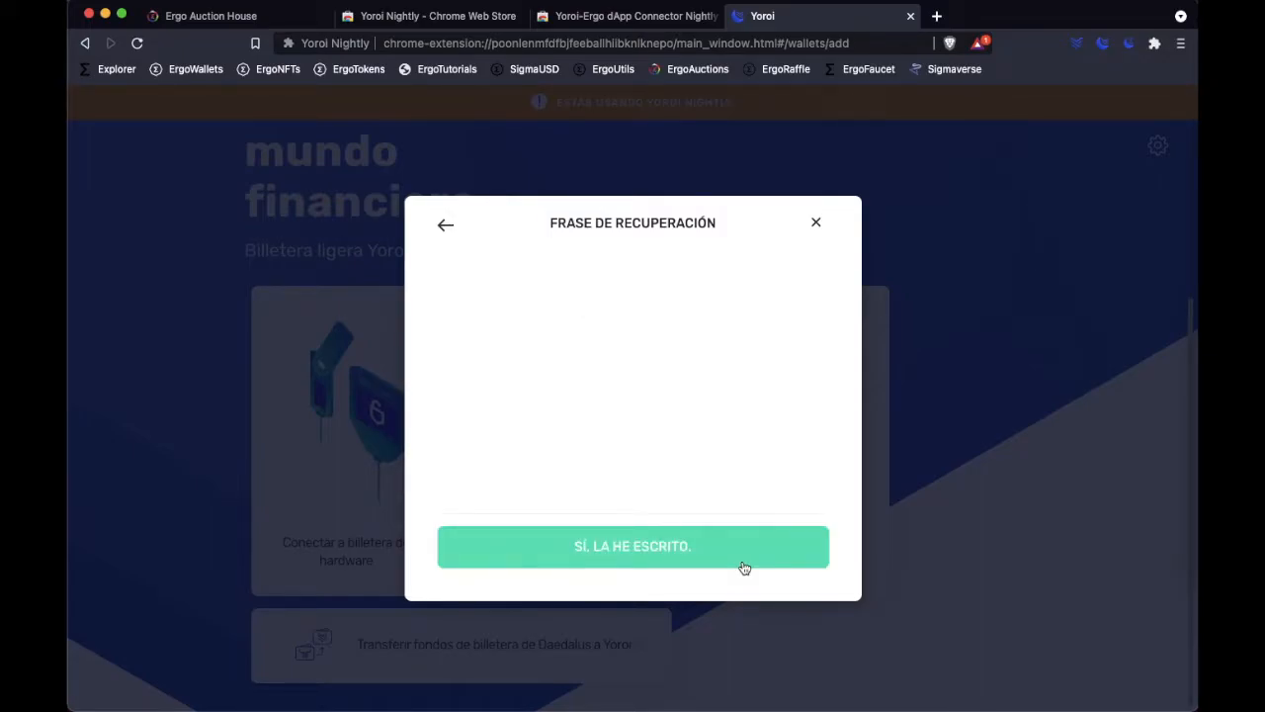
{"action": "left_click", "coordinate": [745, 567]}
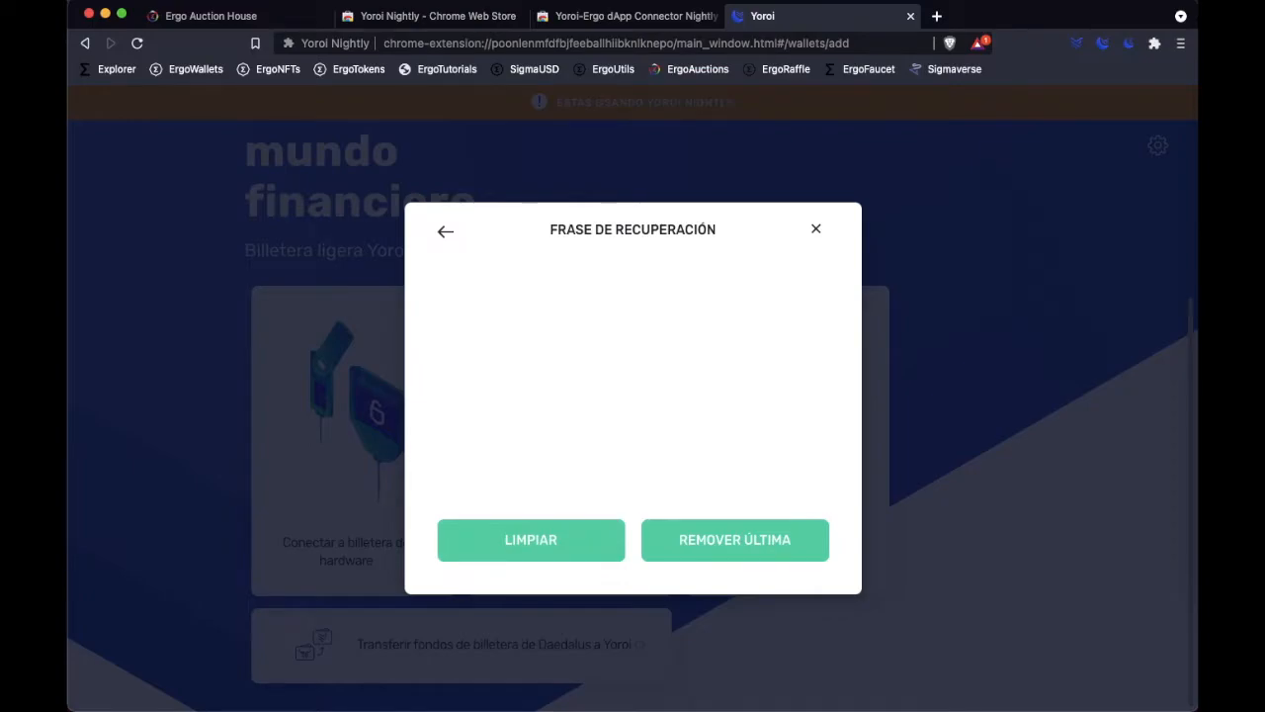
{"action": "left_click", "coordinate": [449, 367]}
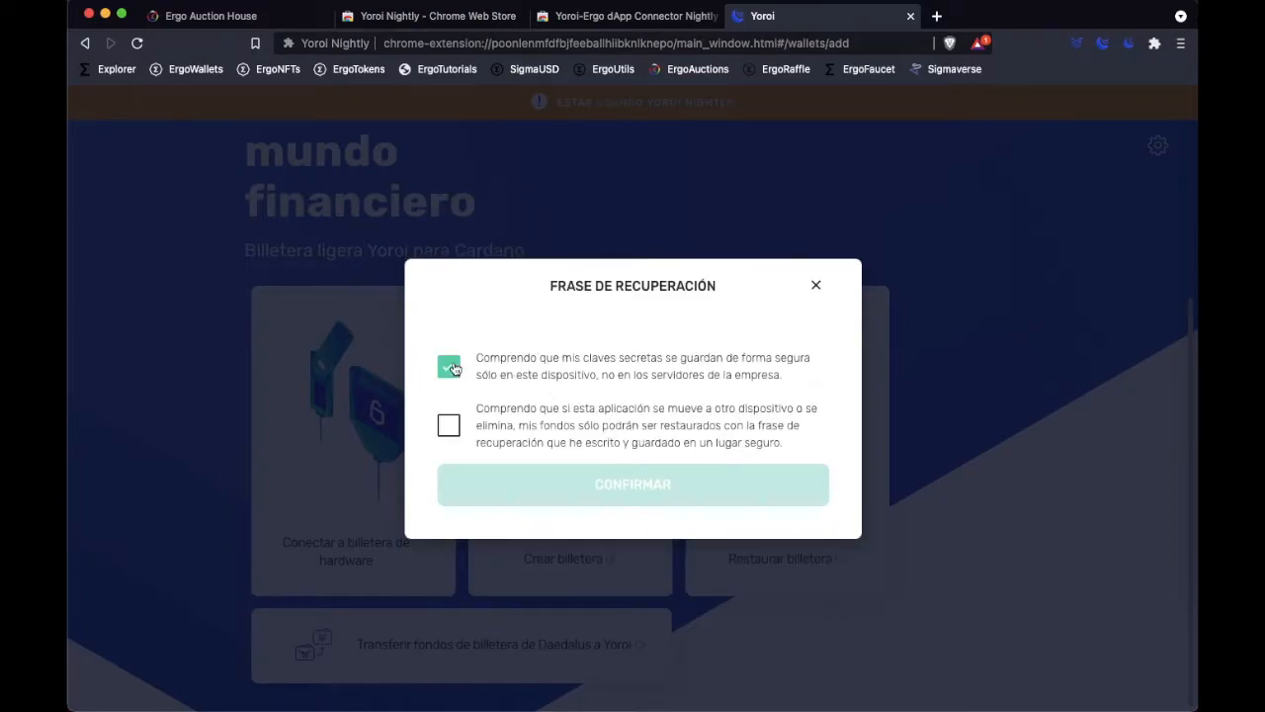
{"action": "left_click", "coordinate": [449, 426]}
{"action": "left_click", "coordinate": [702, 492]}
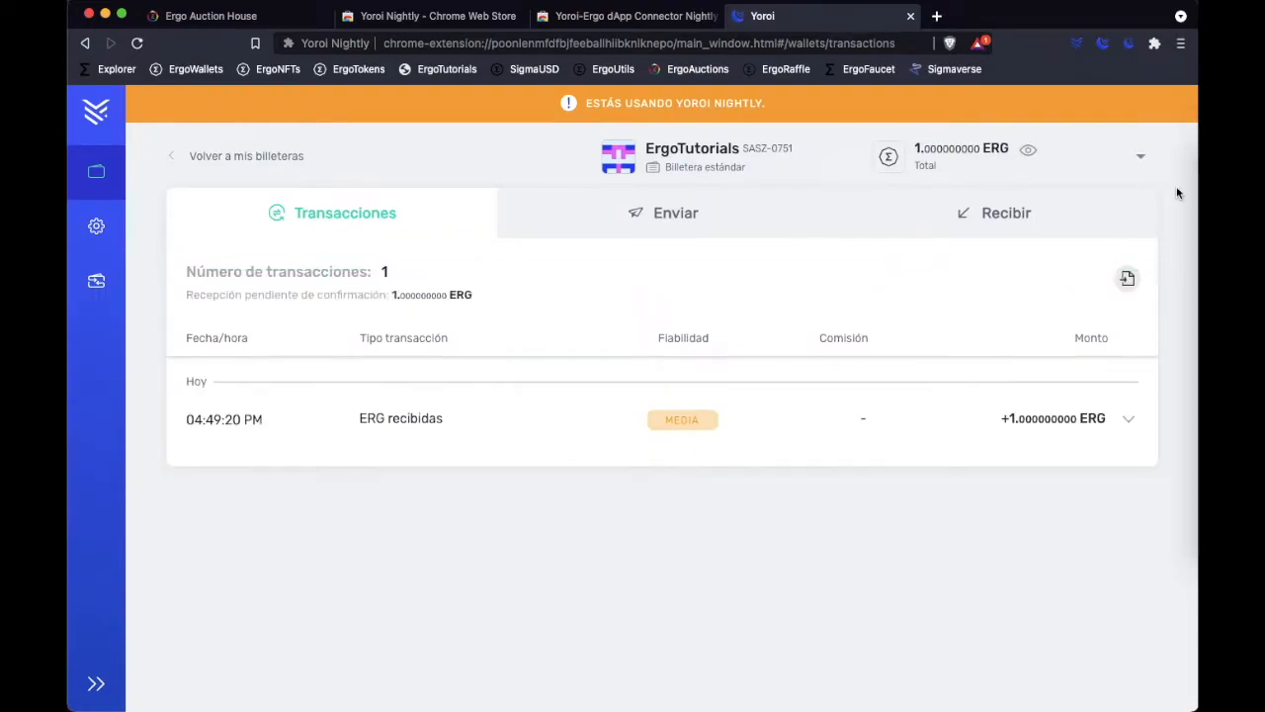
Check the wallet's total ERG balance and close the two Chrome Web Store pages.
{"action": "left_click_drag", "start_coordinate": [908, 155], "coordinate": [1015, 156]}
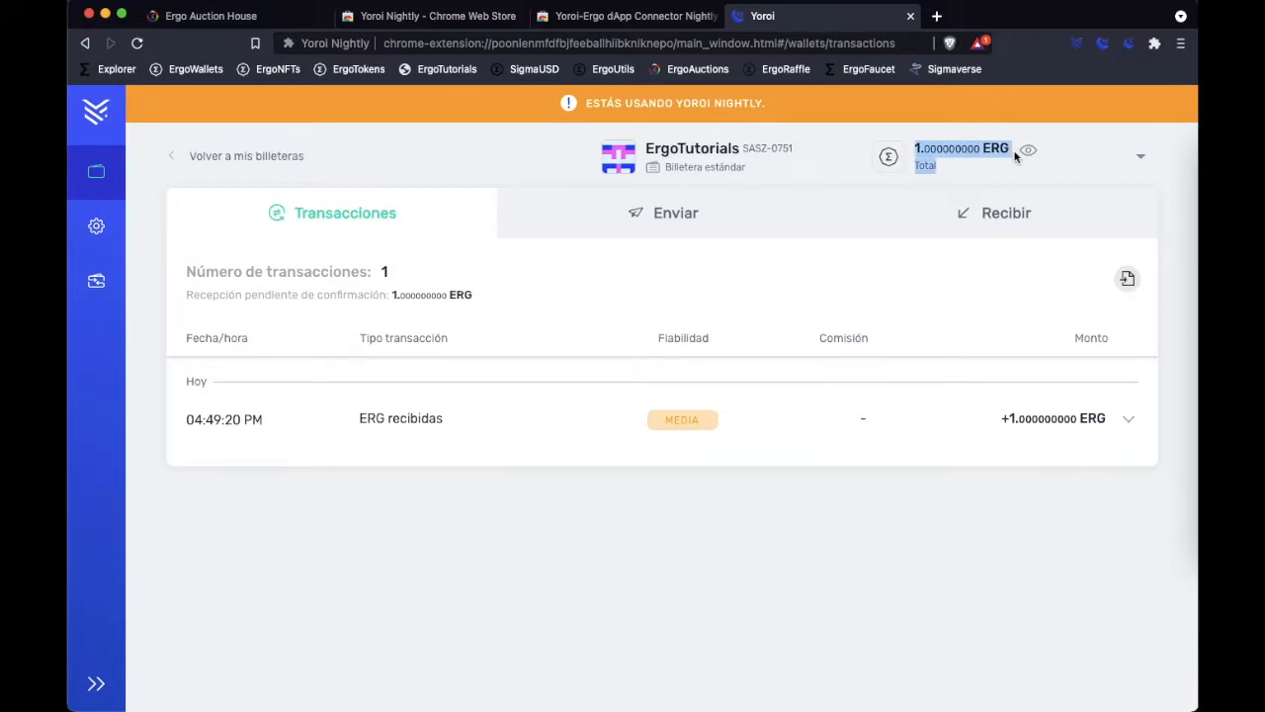
{"action": "left_click", "coordinate": [1067, 170]}
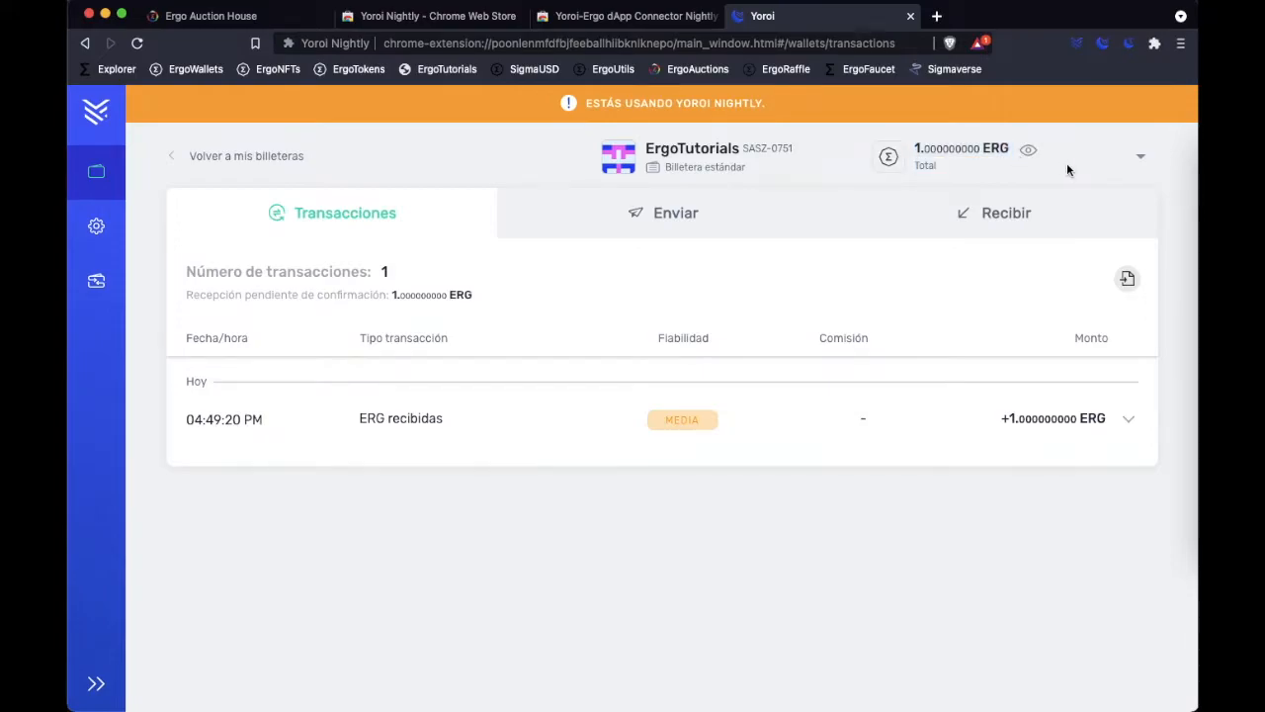
{"action": "left_click", "coordinate": [717, 17]}
{"action": "left_click", "coordinate": [521, 17]}
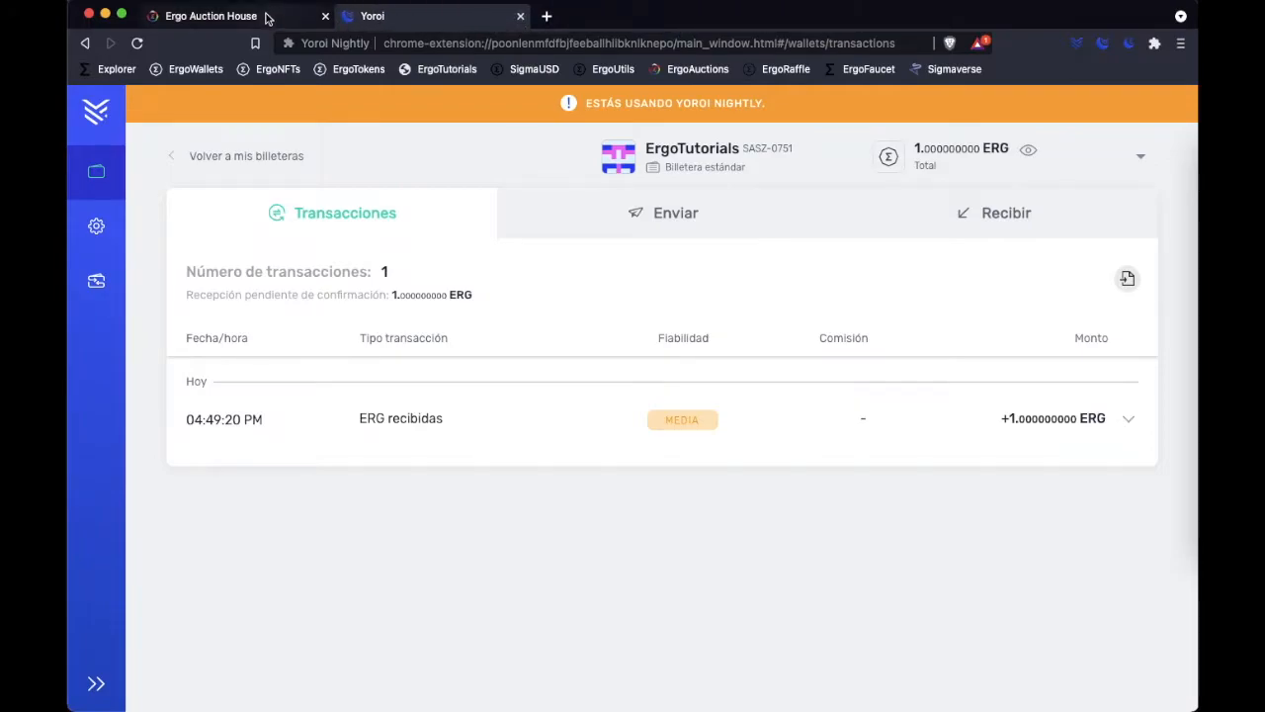
Switch to Ergo Auction House and connect the ErgoTutorials wallet to it as a Yoroi Wallet.
{"action": "left_click", "coordinate": [265, 20]}
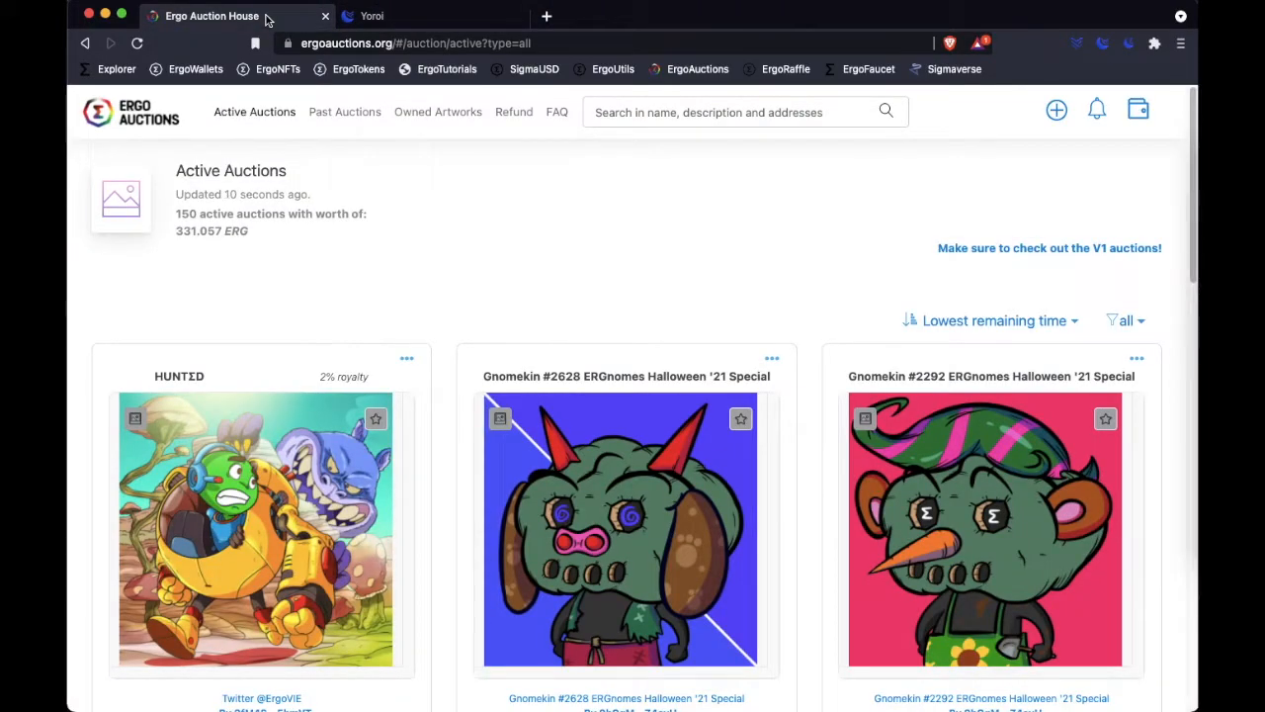
{"action": "left_click", "coordinate": [1137, 112]}
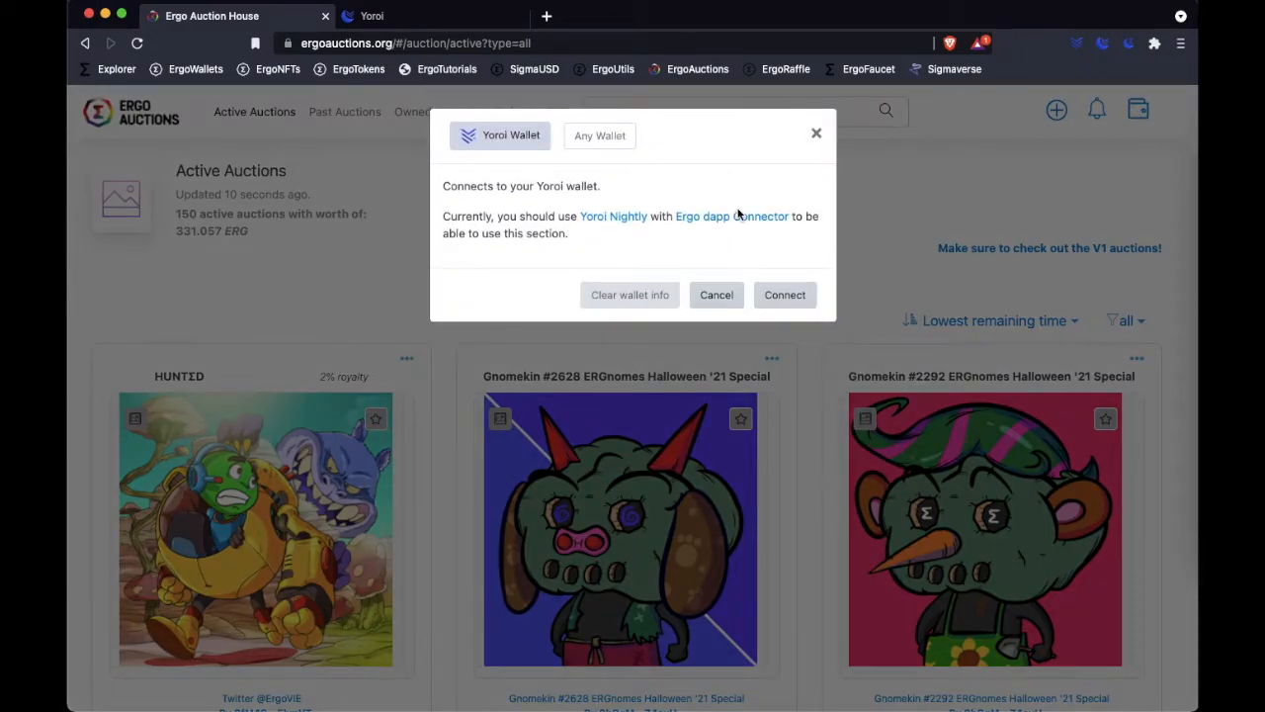
{"action": "left_click", "coordinate": [785, 293]}
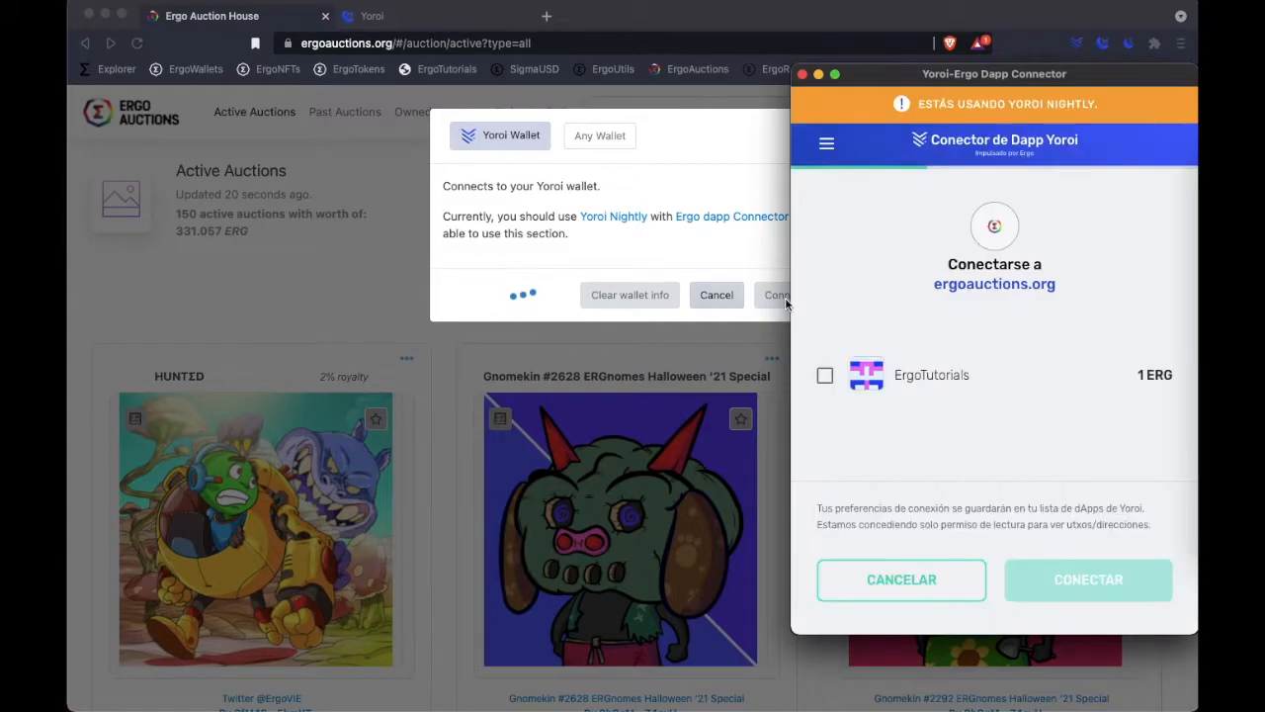
{"action": "left_click", "coordinate": [826, 377]}
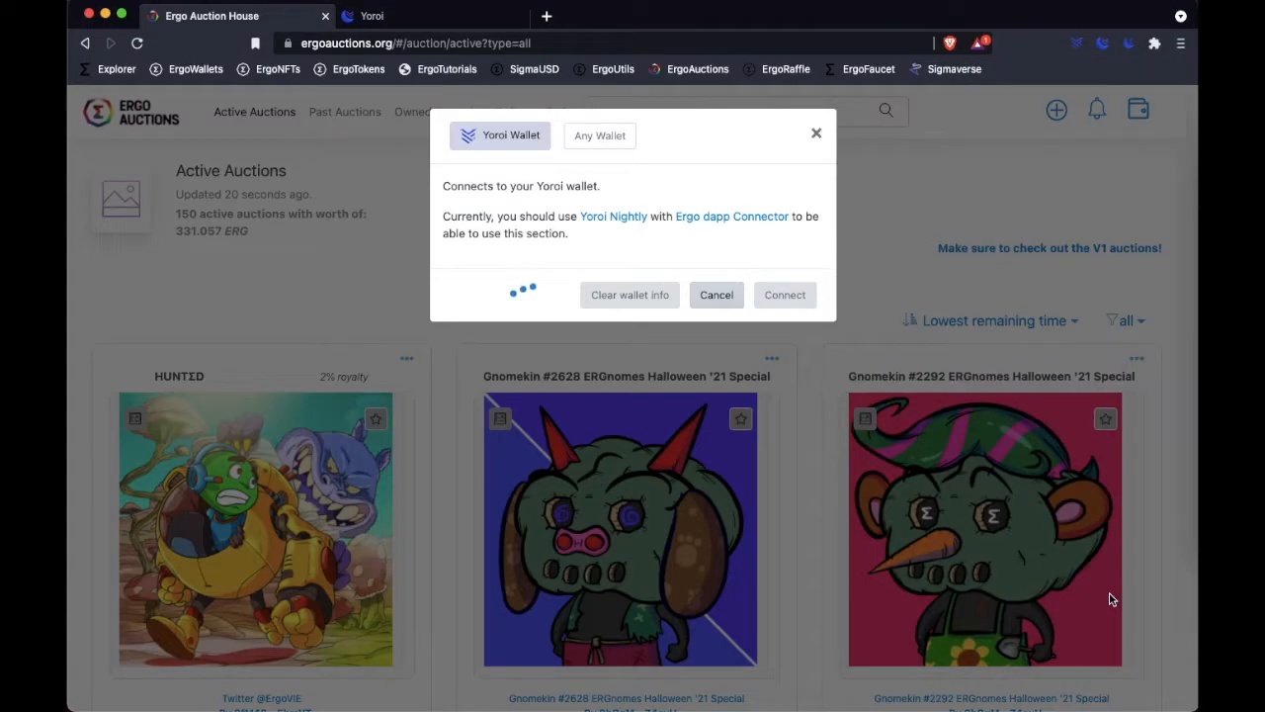
{"action": "left_click", "coordinate": [1110, 599]}
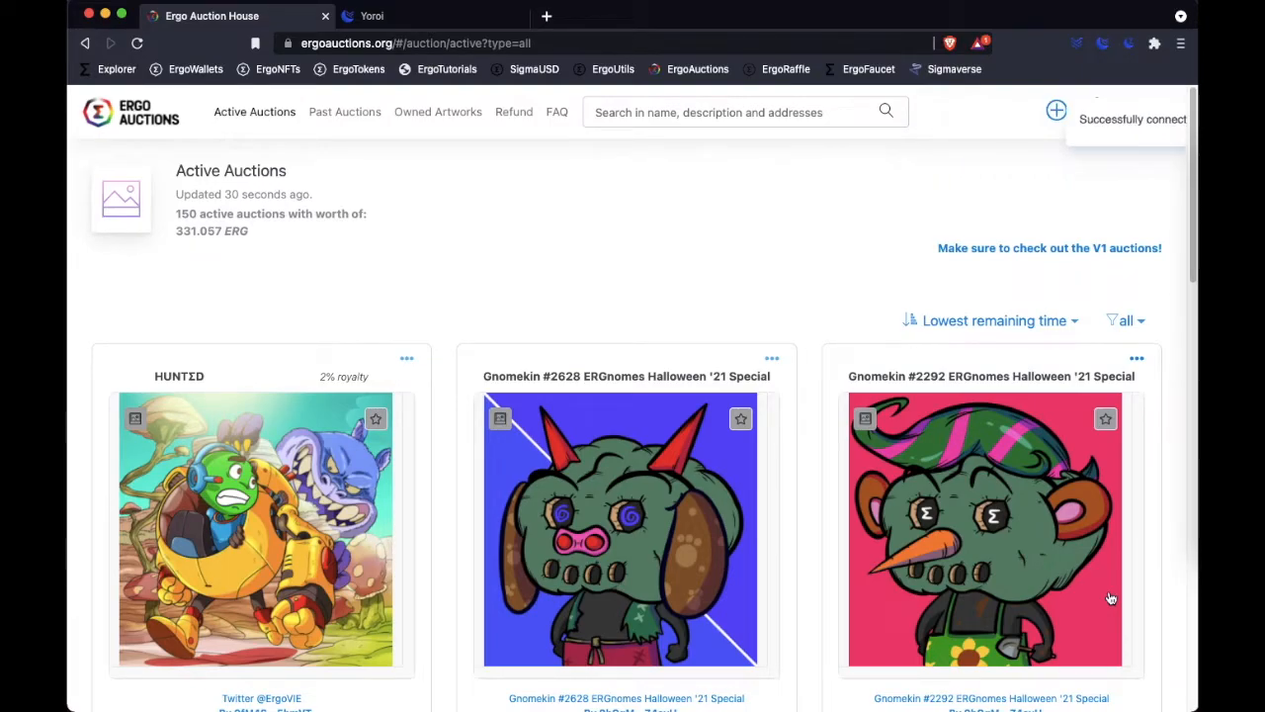
Create a new artwork from ErgoTutorials.png, named ErgoTutorials and described as "Sample NFT for ErgoTutorials.com".
{"action": "left_click", "coordinate": [1058, 109]}
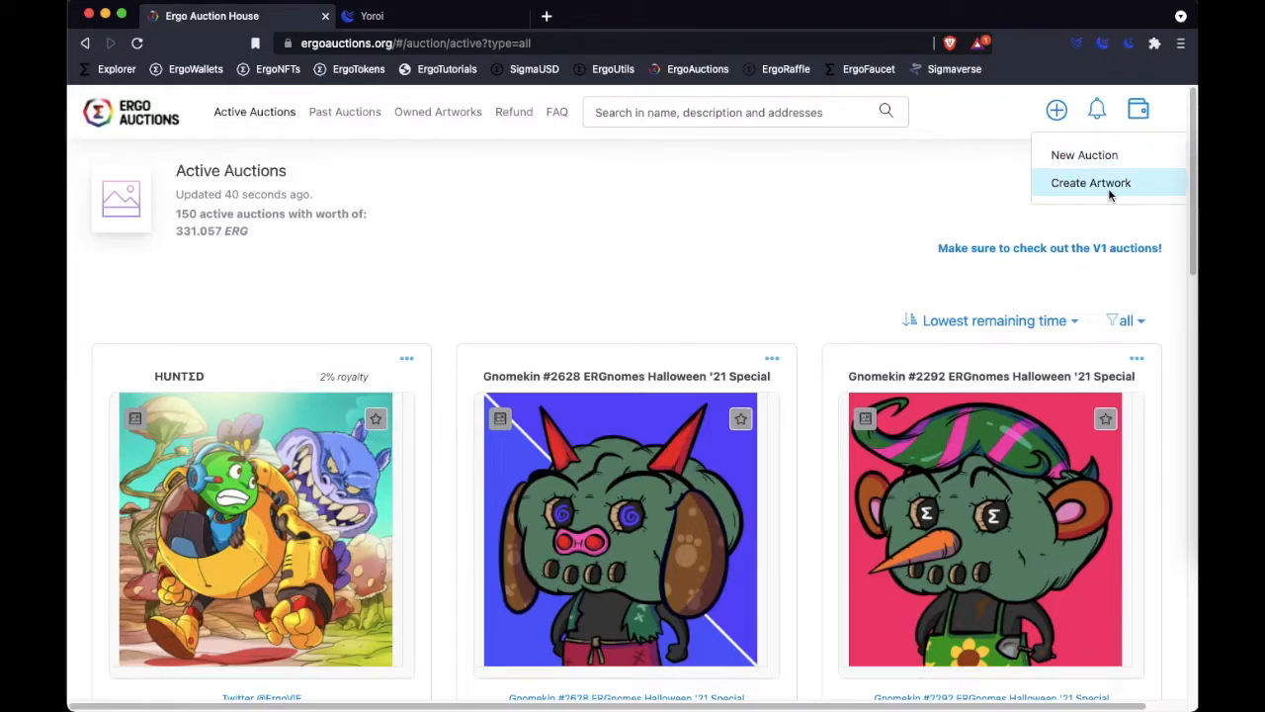
{"action": "left_click", "coordinate": [1151, 183]}
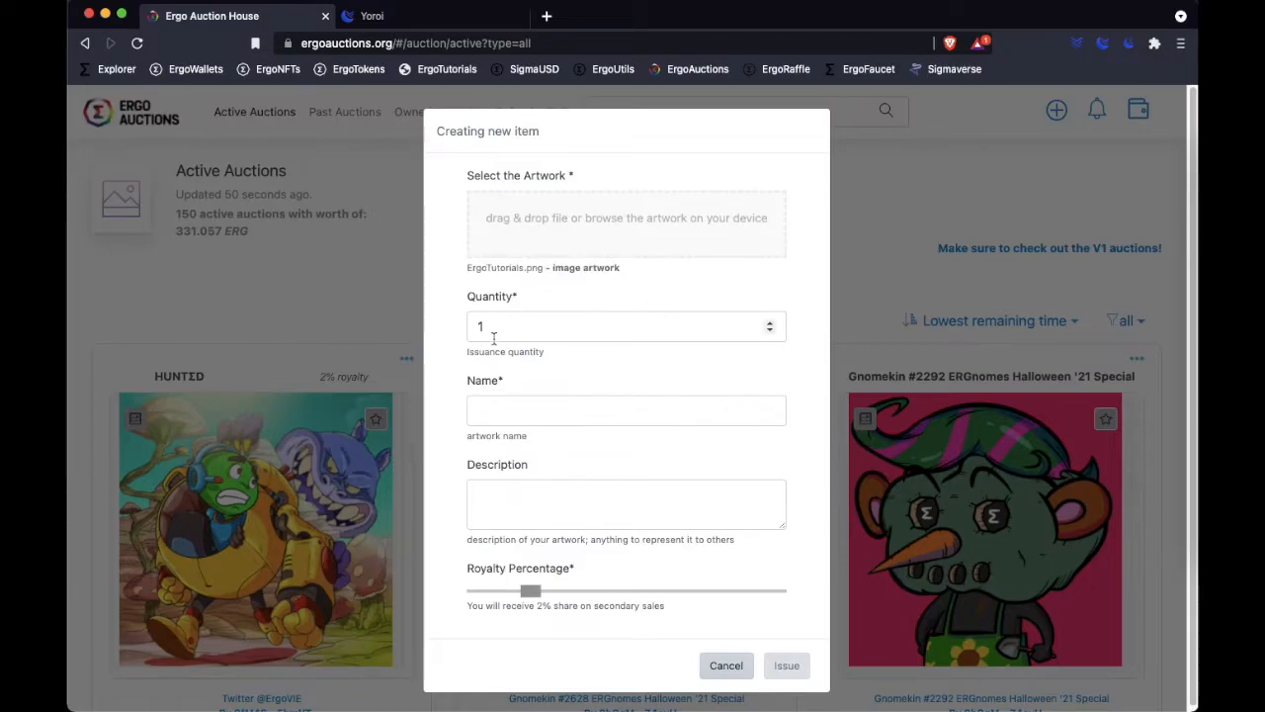
{"action": "left_click", "coordinate": [511, 413]}
{"action": "type", "text": "ErgoTutorials"}
{"action": "left_click", "coordinate": [559, 517]}
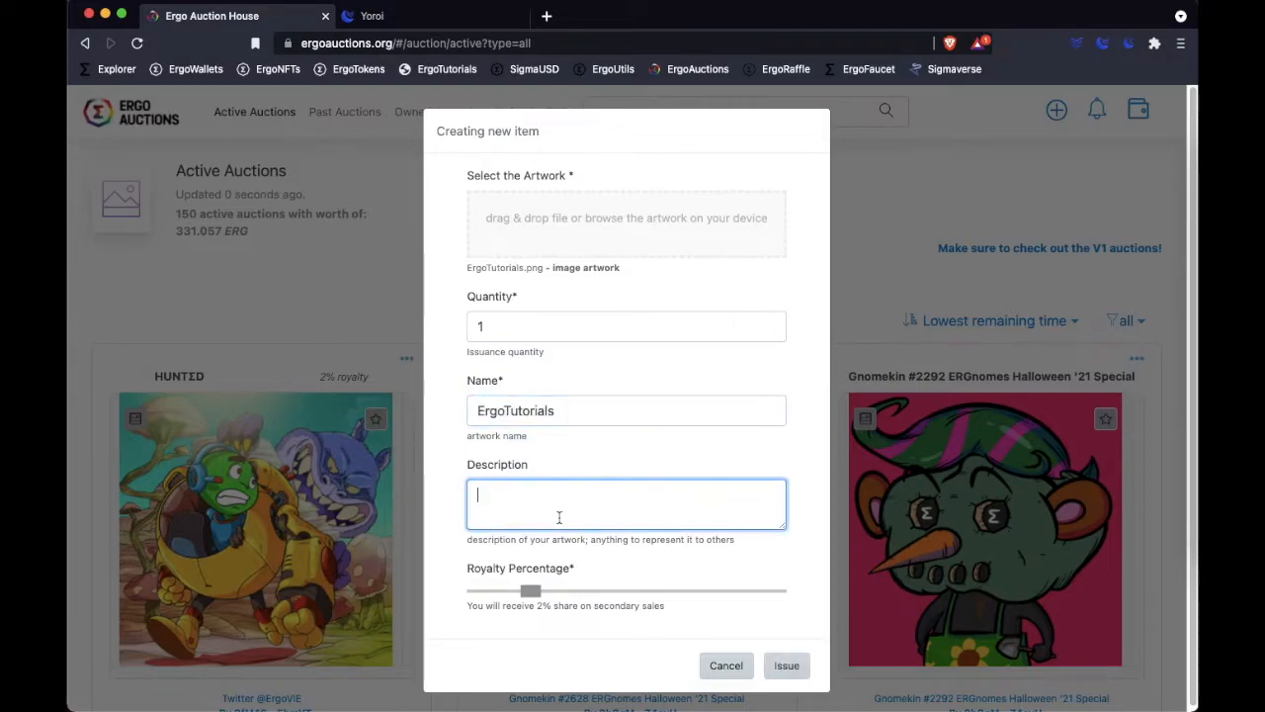
{"action": "type", "text": "Sample"}
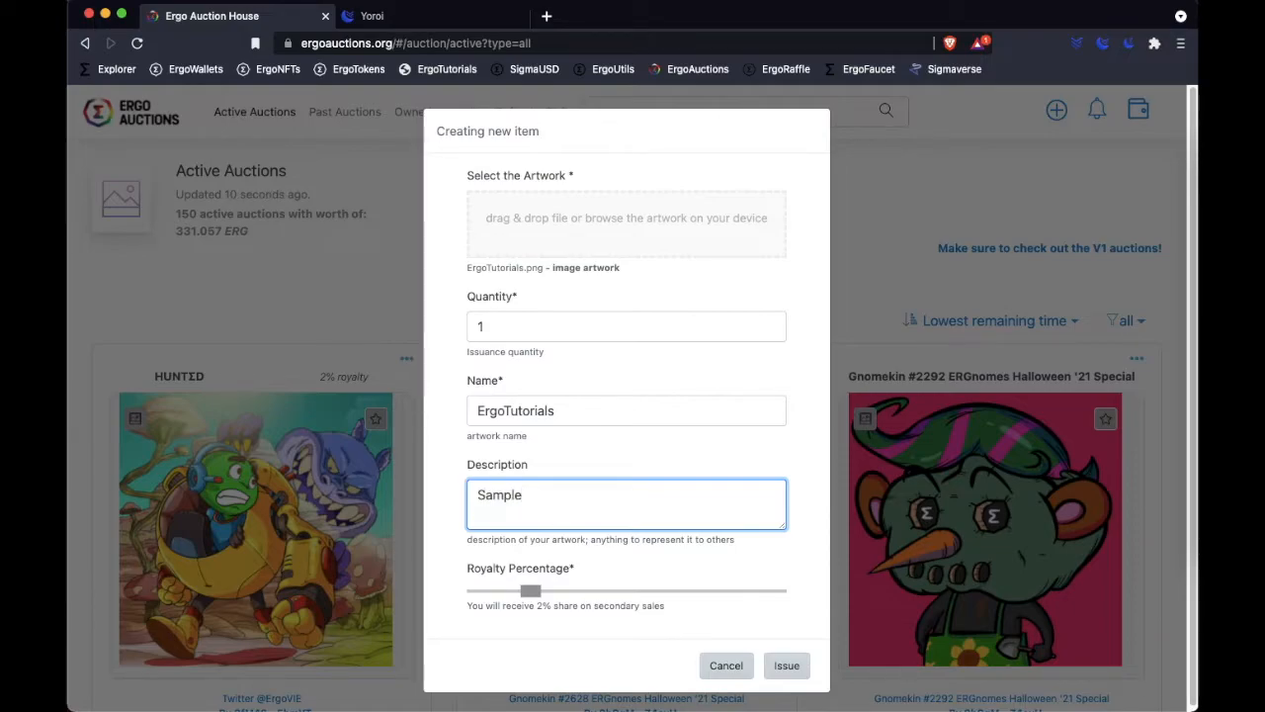
{"action": "type", "text": " NFT for ErgoTutorials.com"}
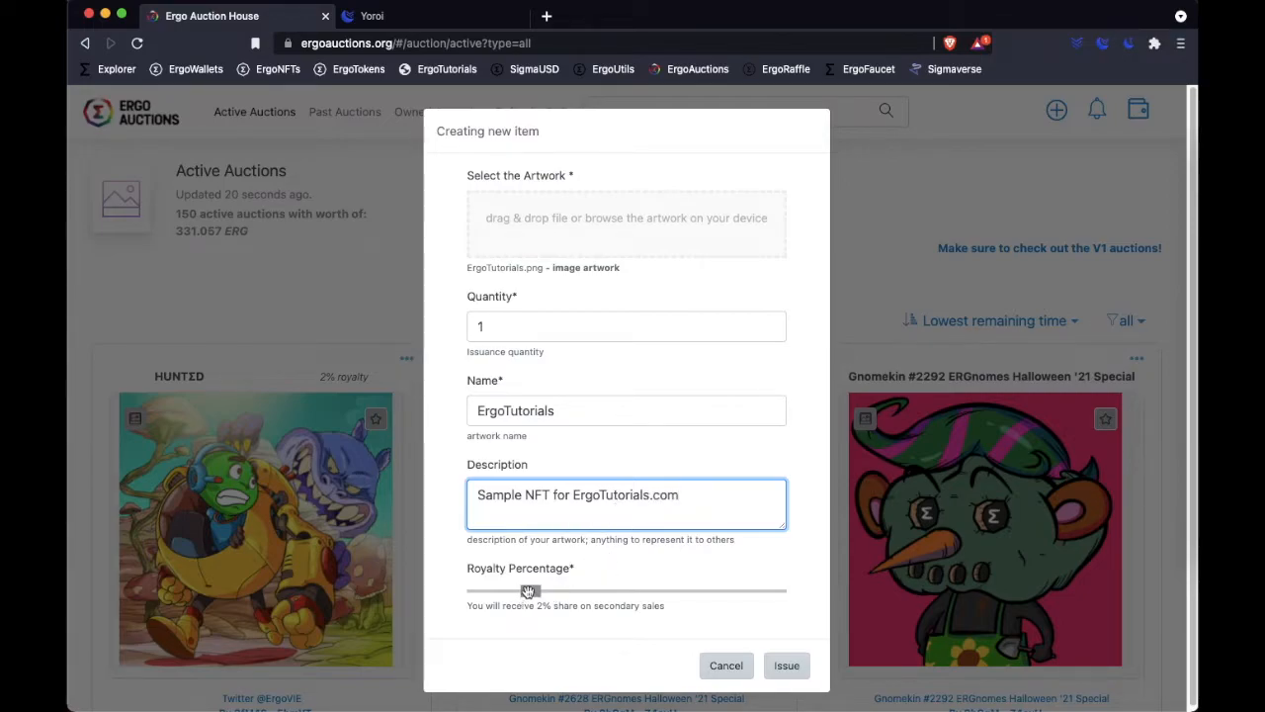
Set the artwork's royalty percentage to 0% and issue it.
{"action": "left_click_drag", "start_coordinate": [530, 590], "coordinate": [700, 610]}
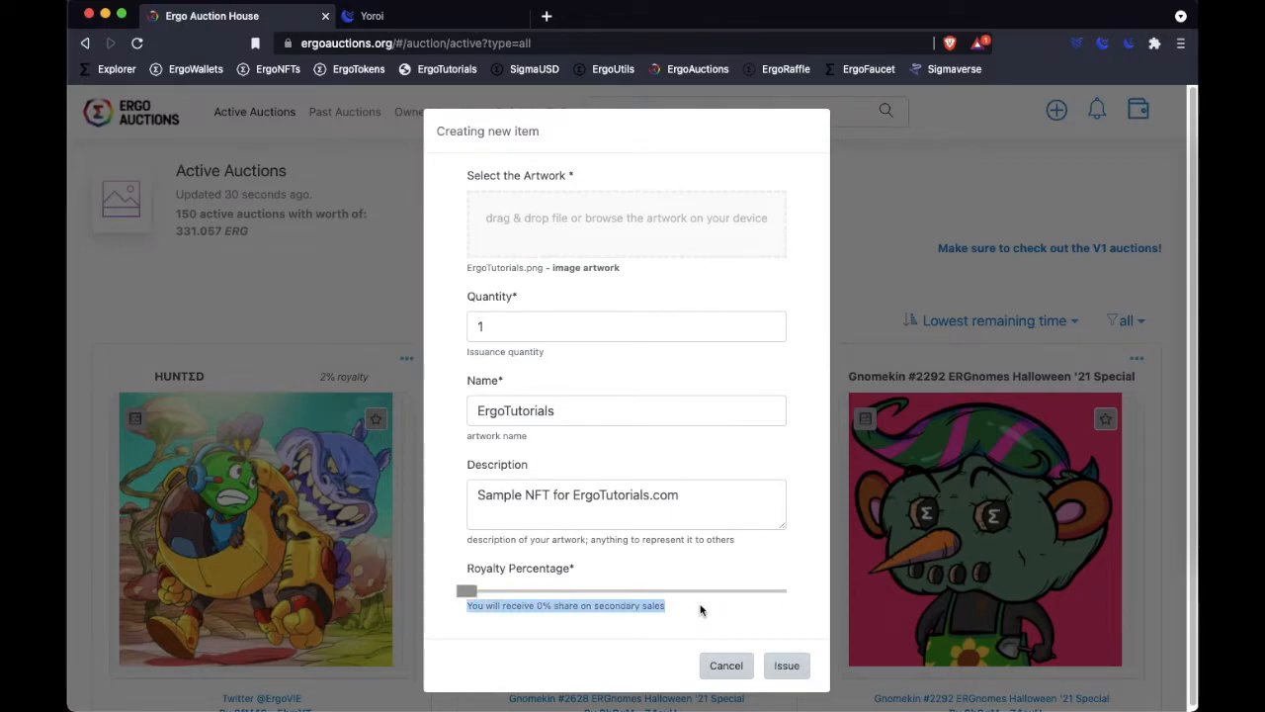
{"action": "left_click", "coordinate": [701, 619]}
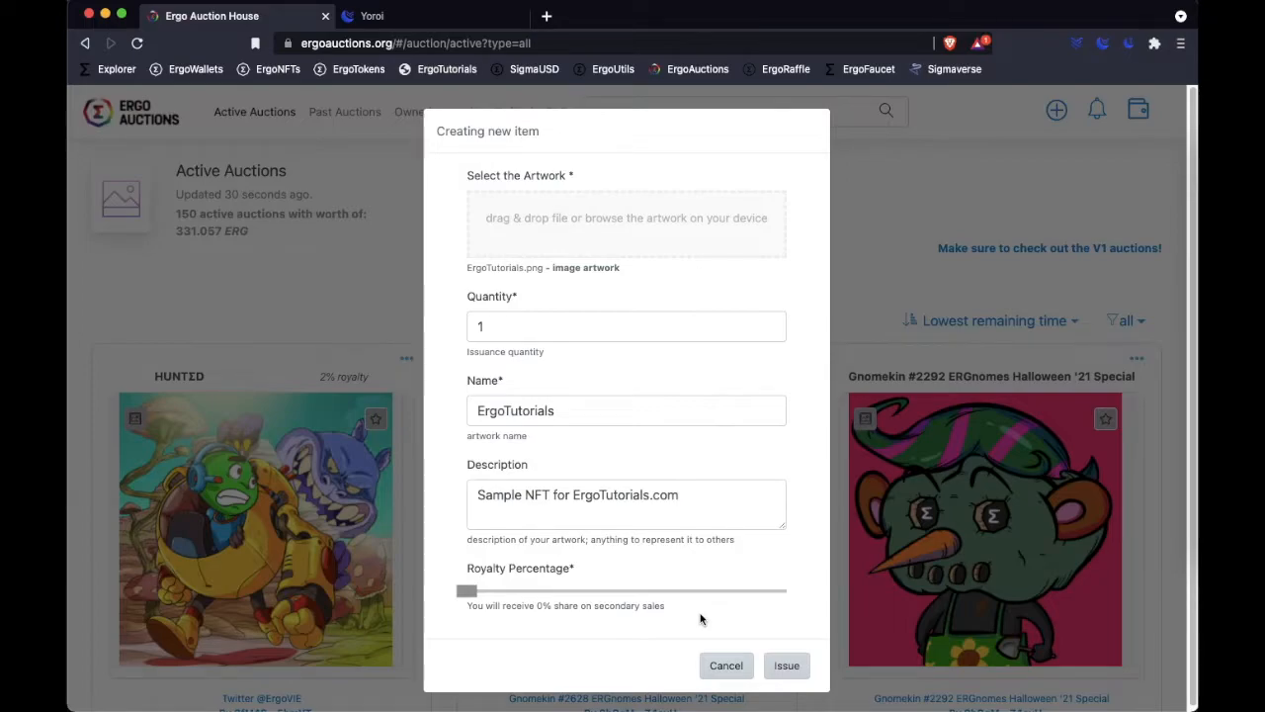
{"action": "left_click", "coordinate": [787, 668]}
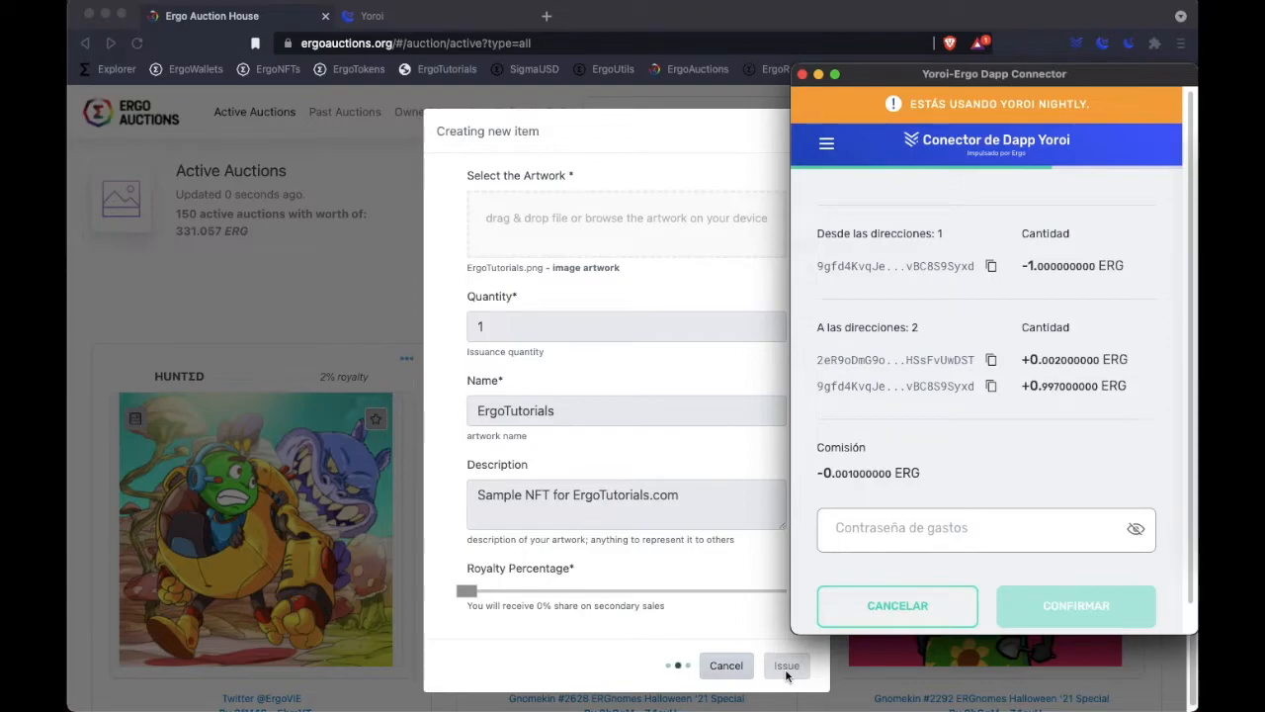
Review the issuance transaction's amounts and fee, enter the wallet's spending password and confirm the transaction.
{"action": "scroll", "coordinate": [1191, 383], "scroll_direction": "down", "scroll_amount": 1}
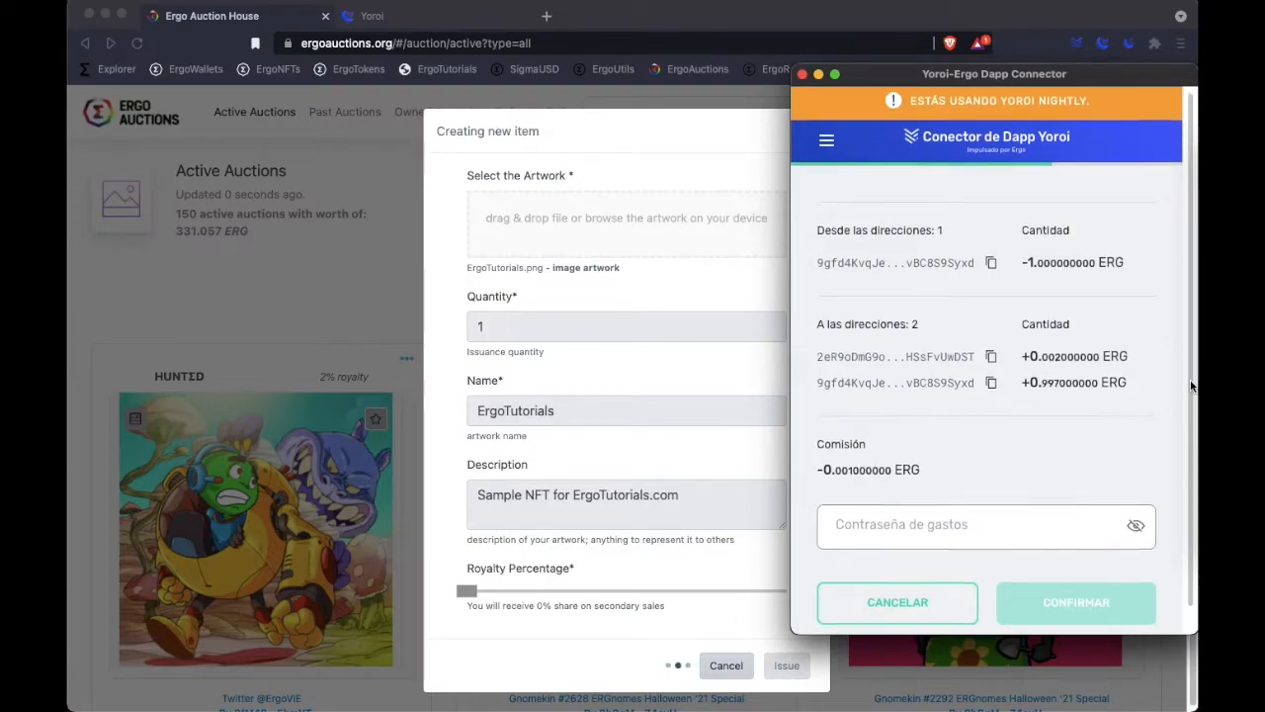
{"action": "scroll", "coordinate": [1191, 383], "scroll_direction": "down", "scroll_amount": 2}
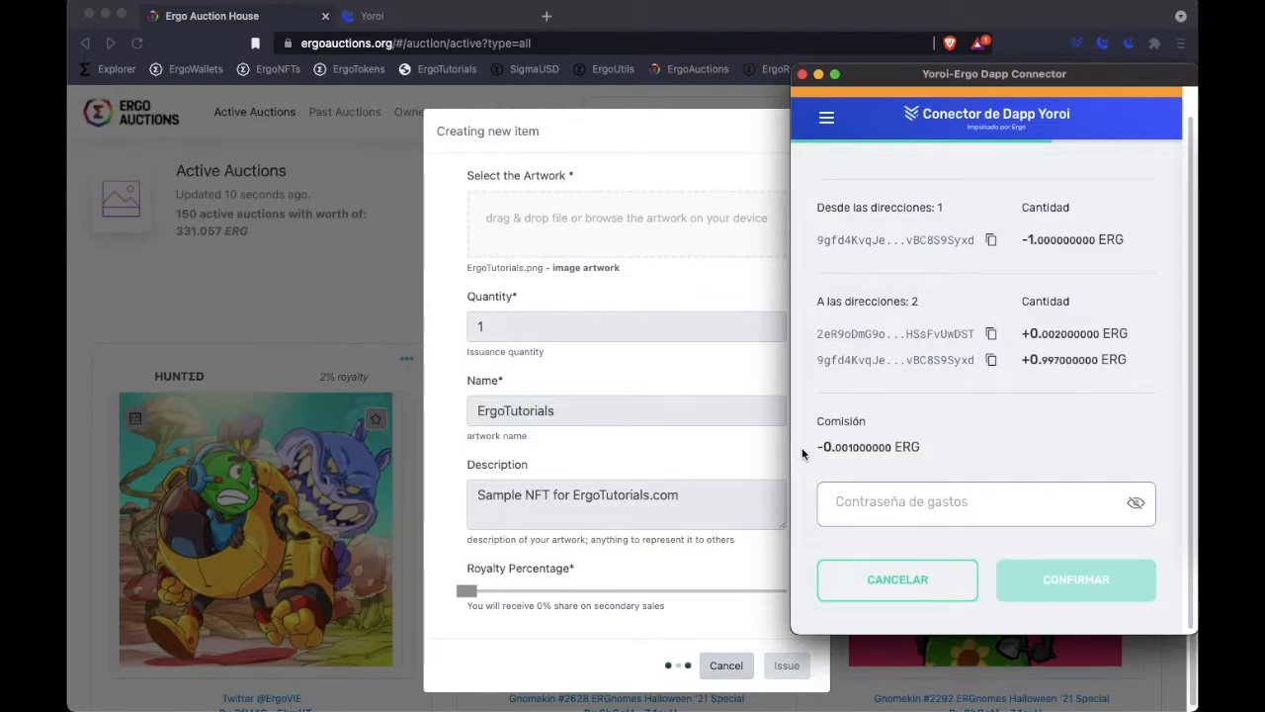
{"action": "left_click_drag", "start_coordinate": [802, 447], "coordinate": [960, 449]}
{"action": "left_click", "coordinate": [901, 500]}
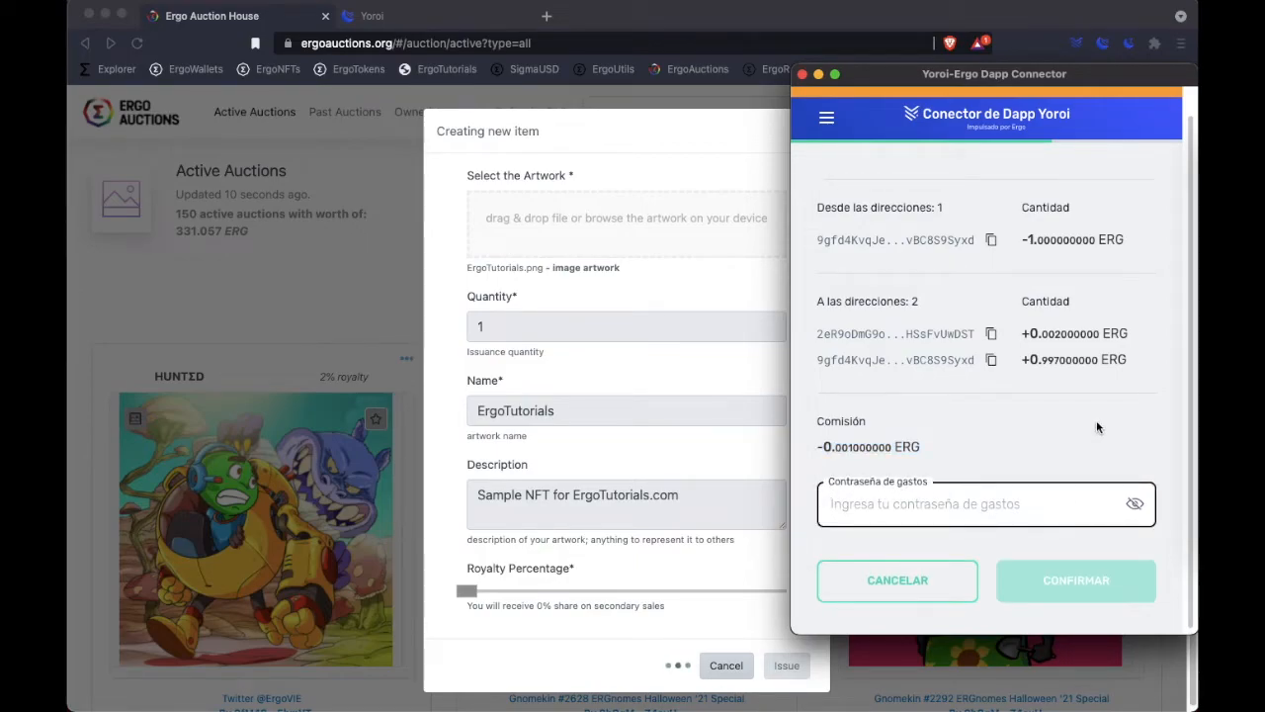
{"action": "type", "text": "•••••••••••••••••••"}
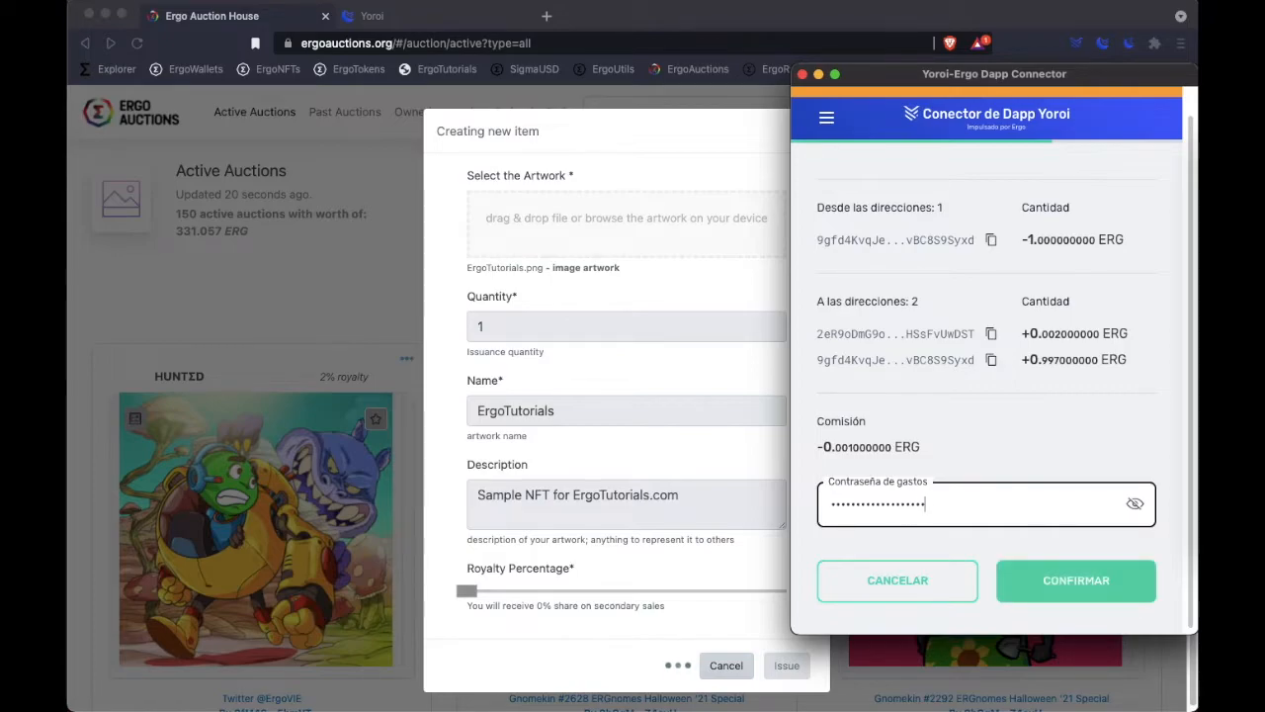
{"action": "left_click", "coordinate": [1078, 583]}
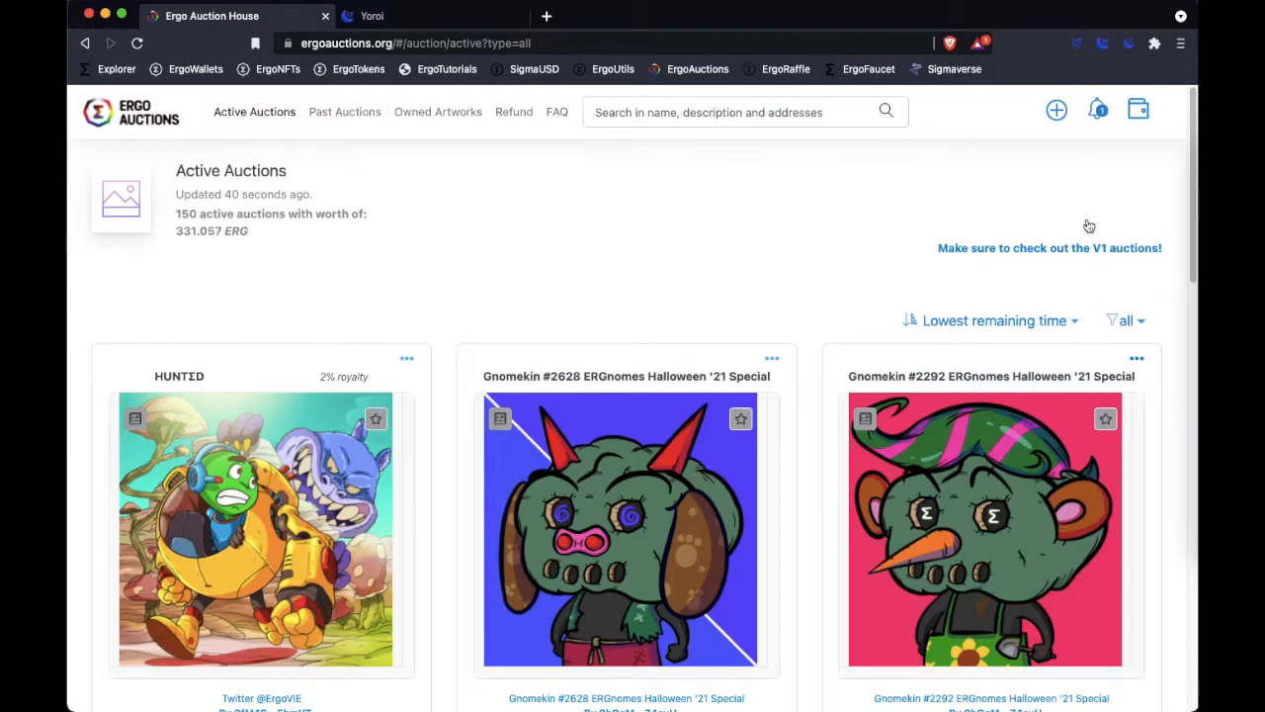
Check the notification about the artwork's issuance and view the list of owned artworks.
{"action": "left_click", "coordinate": [1099, 114]}
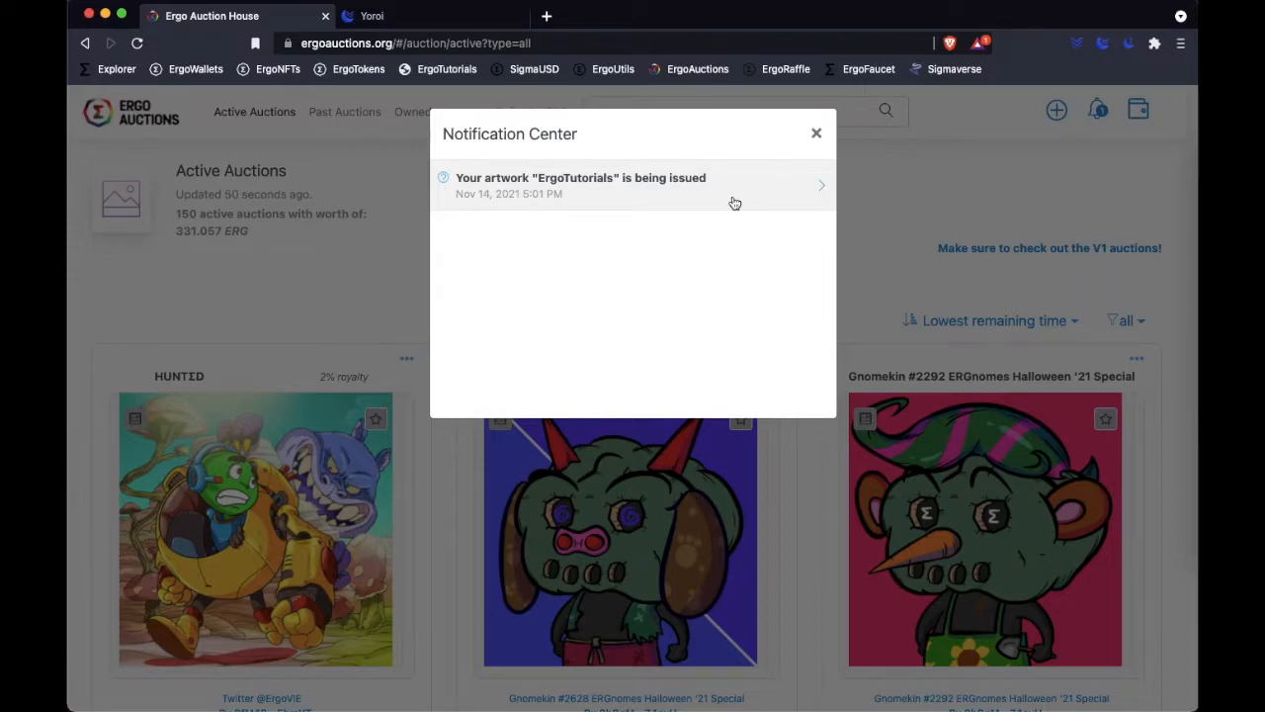
{"action": "left_click", "coordinate": [817, 133]}
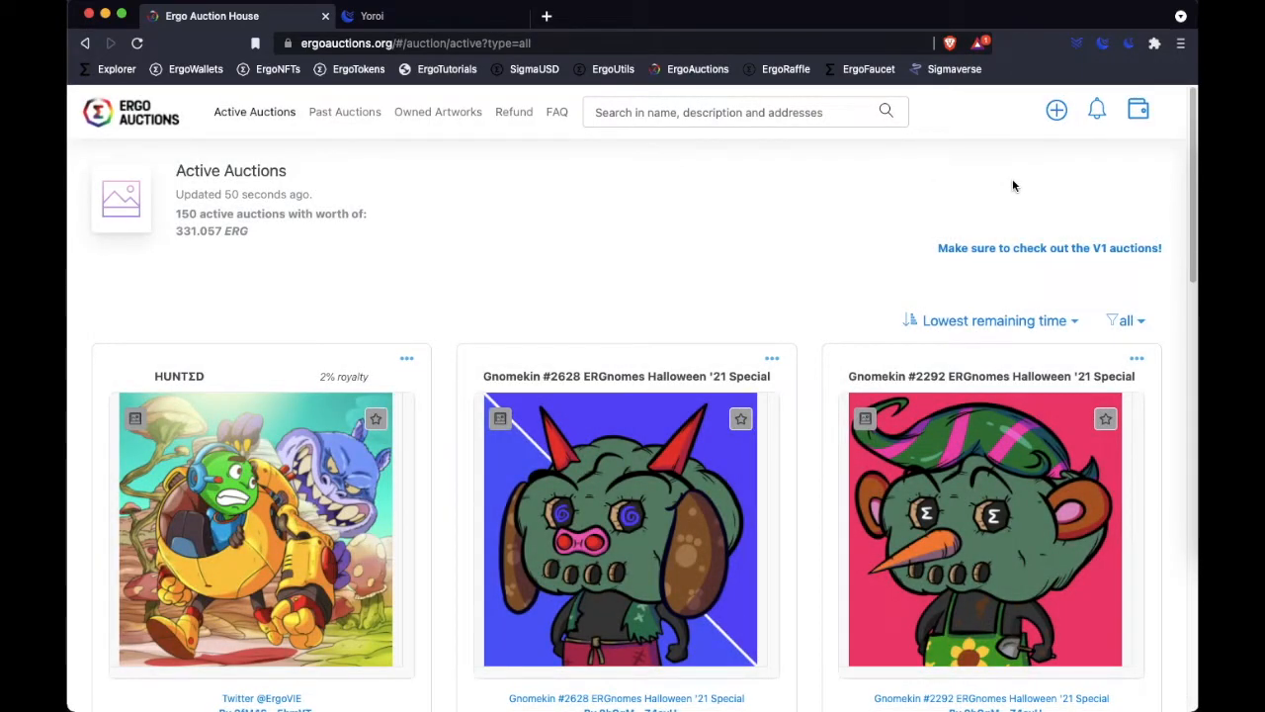
{"action": "left_click", "coordinate": [438, 111]}
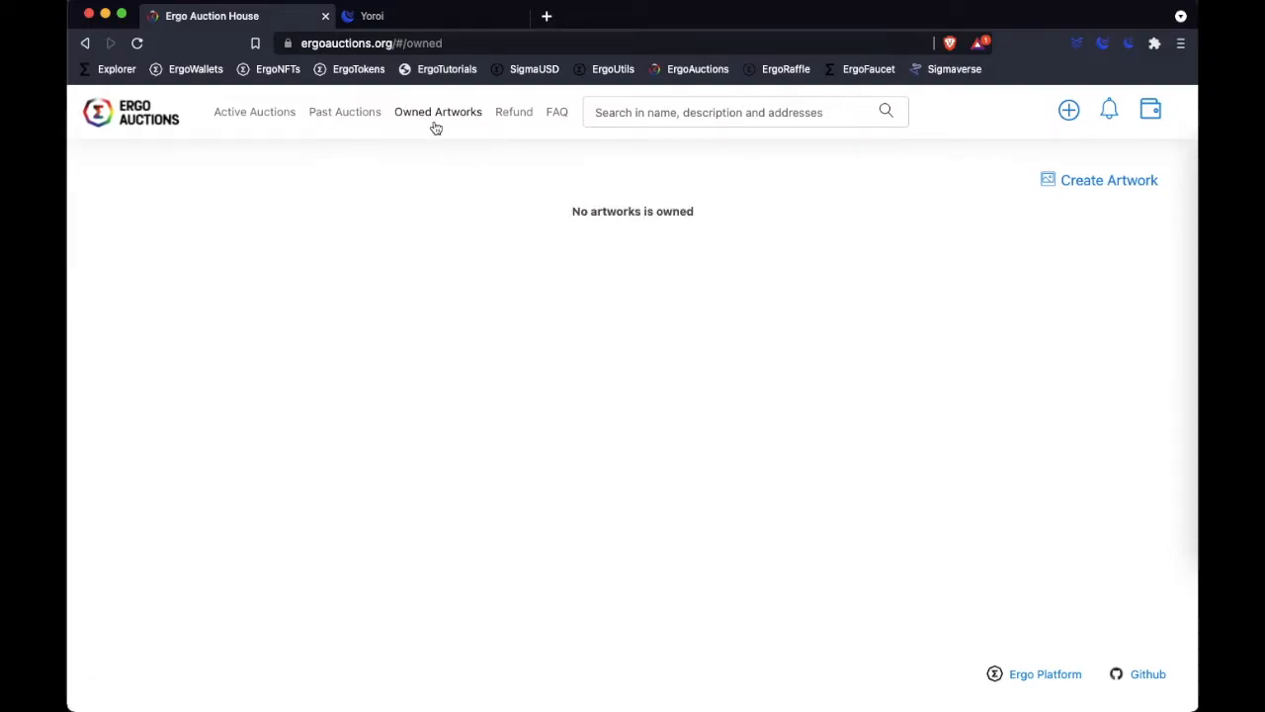
Switch to the Yoroi wallet and reload it to check its transactions, and recheck the owned artworks in Ergo Auction House.
{"action": "left_click", "coordinate": [451, 16]}
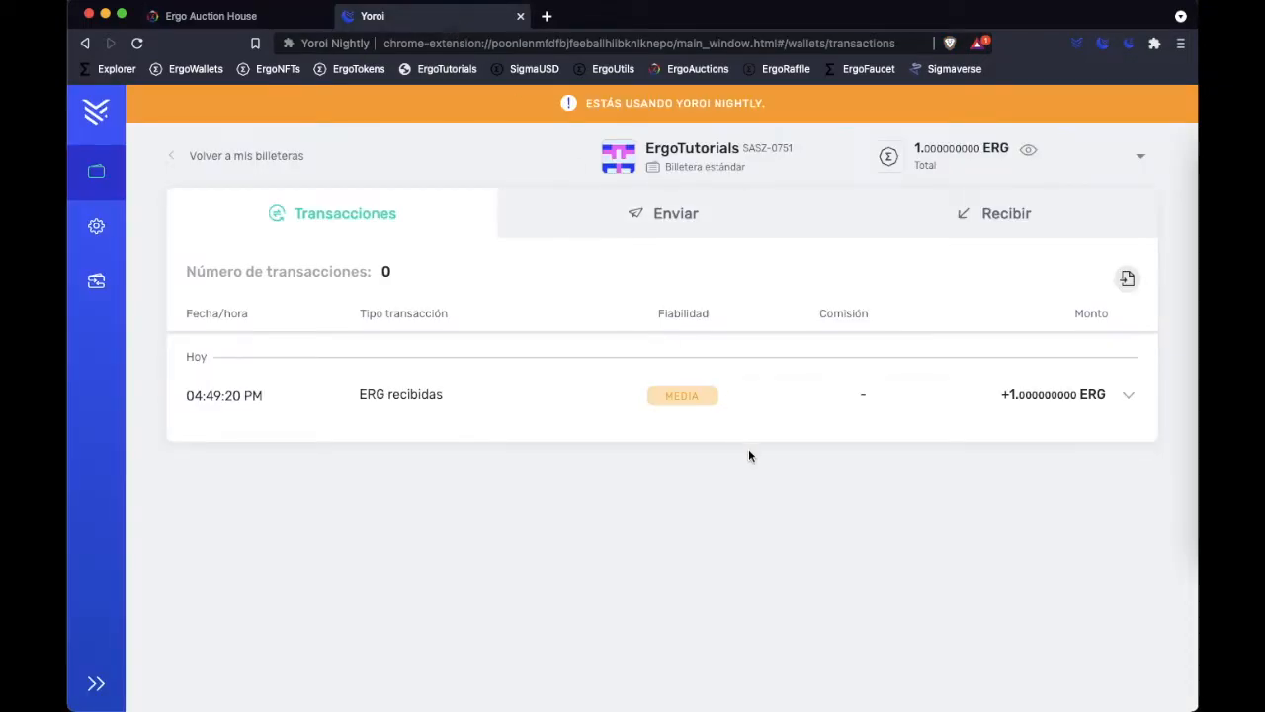
{"action": "key", "text": "super+r"}
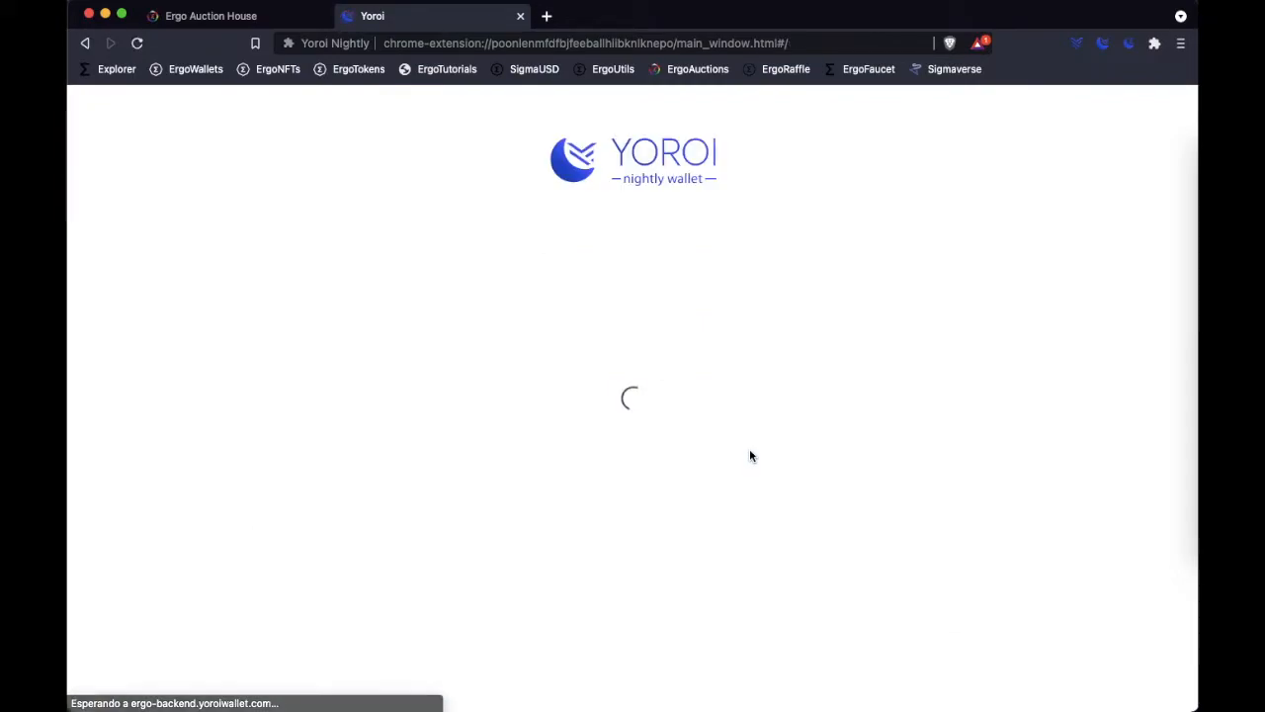
{"action": "scroll", "coordinate": [749, 454], "scroll_direction": "down", "scroll_amount": 1}
{"action": "left_click", "coordinate": [442, 630]}
{"action": "left_click", "coordinate": [574, 688]}
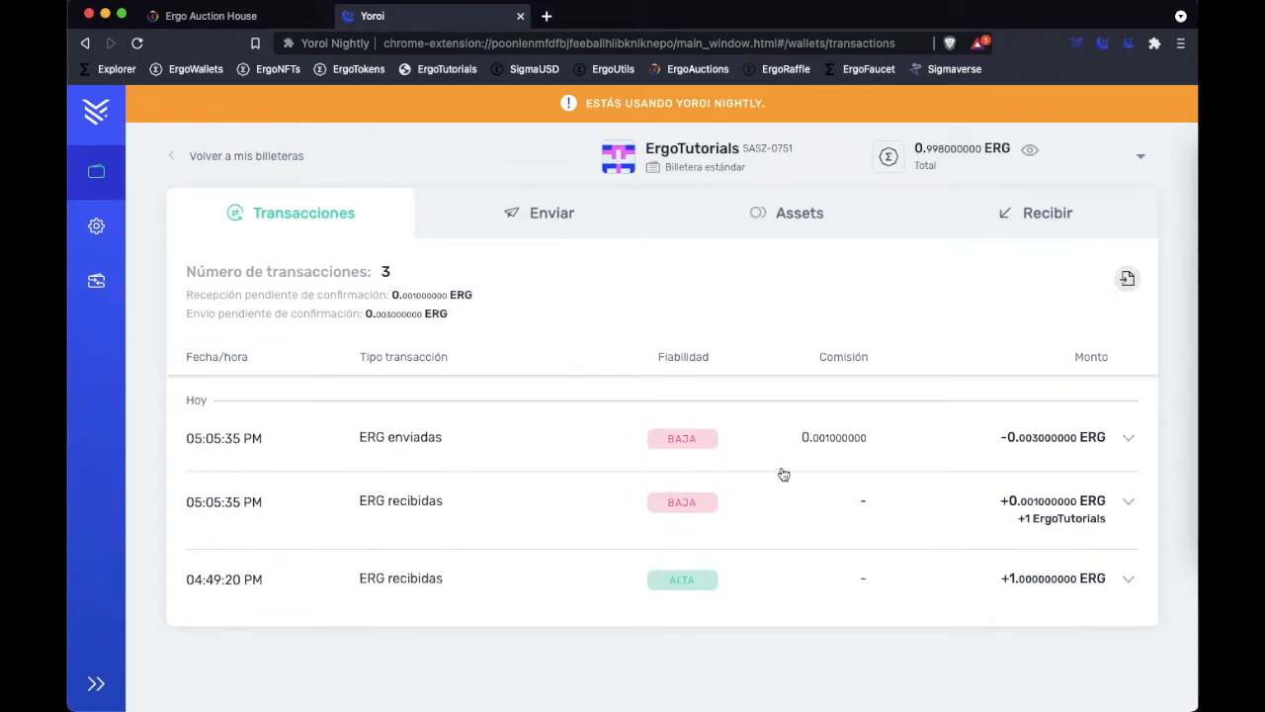
{"action": "left_click", "coordinate": [1120, 473]}
{"action": "left_click", "coordinate": [1119, 468]}
{"action": "left_click", "coordinate": [289, 18]}
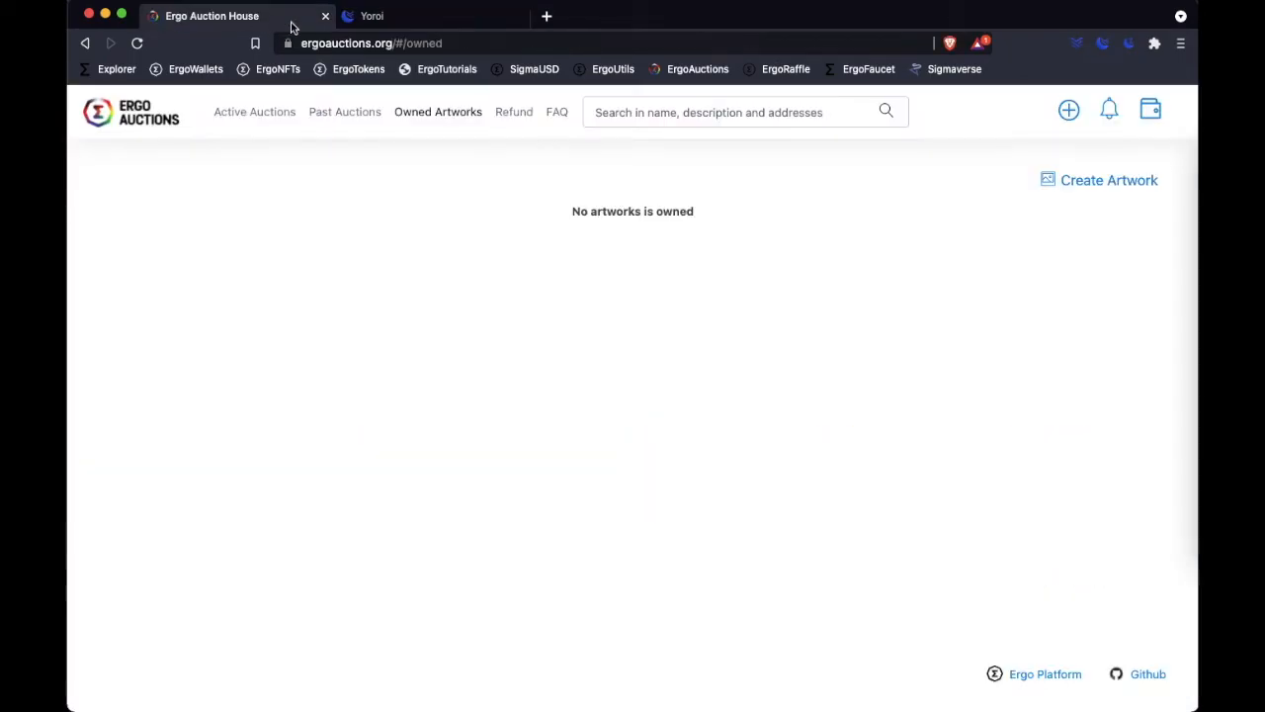
{"action": "left_click", "coordinate": [439, 126]}
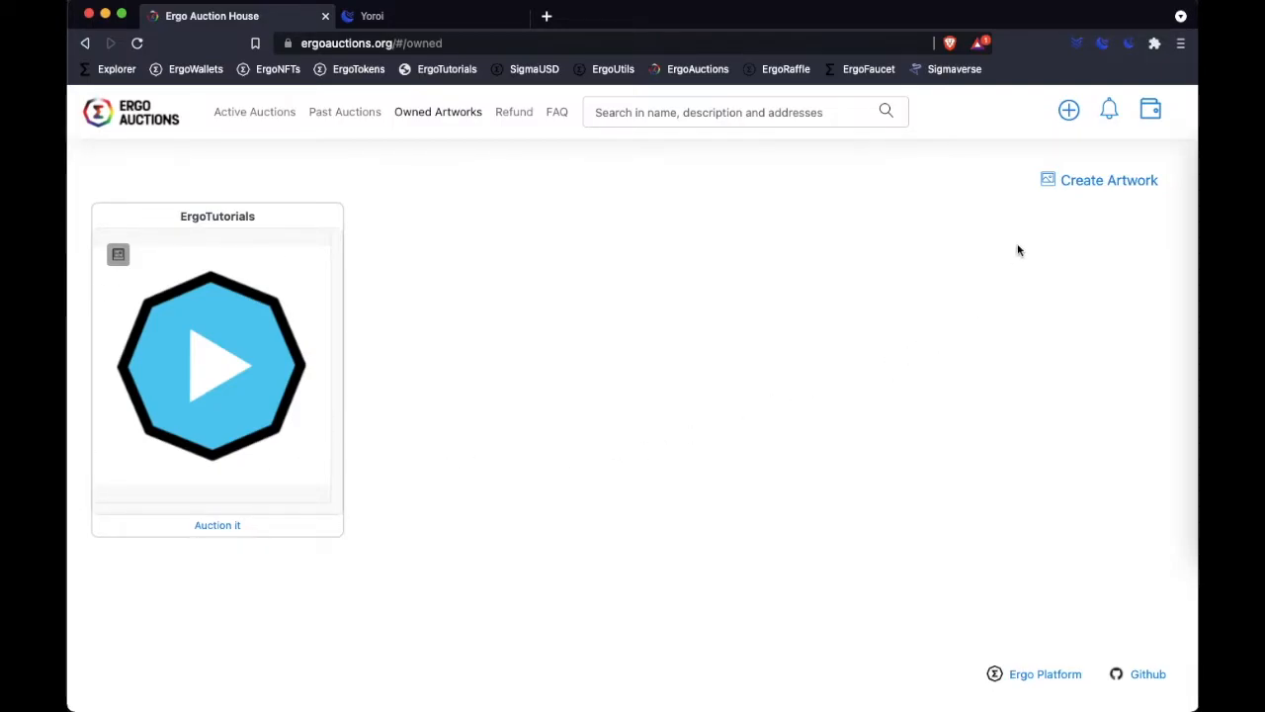
Start a new auction and select ErgoTutorials as the token to auction.
{"action": "left_click", "coordinate": [1071, 113]}
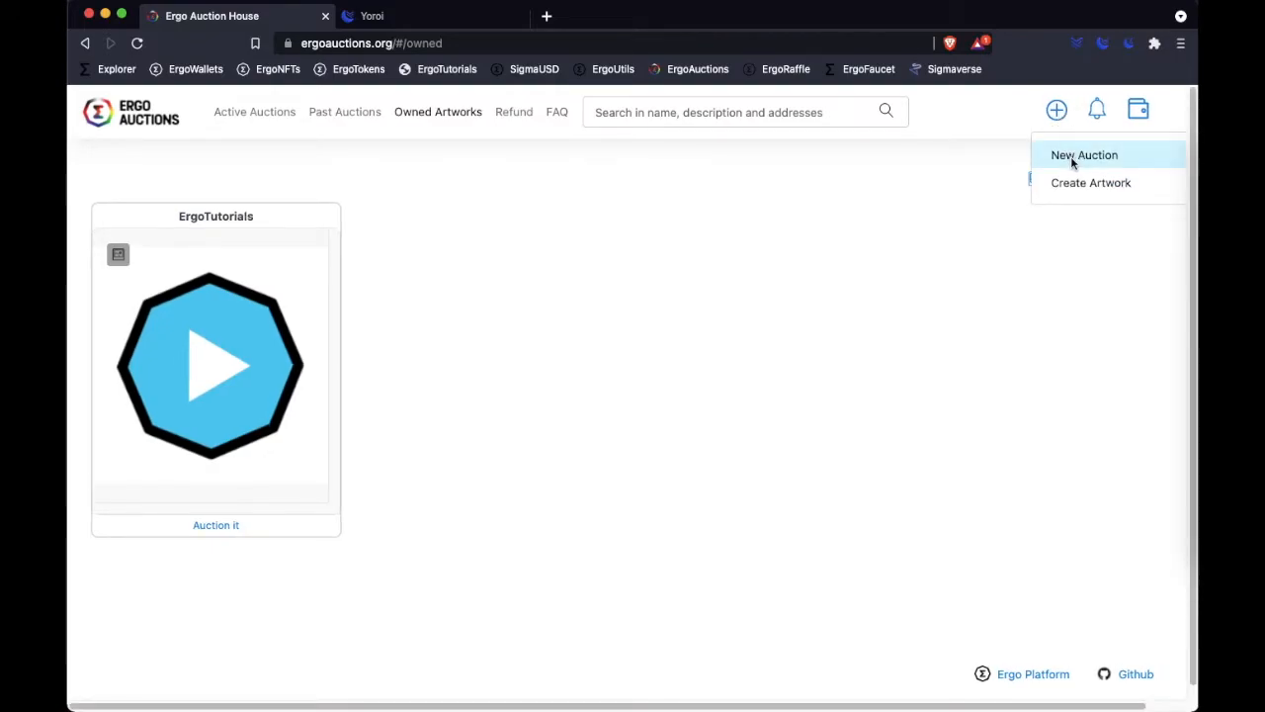
{"action": "left_click", "coordinate": [1088, 162]}
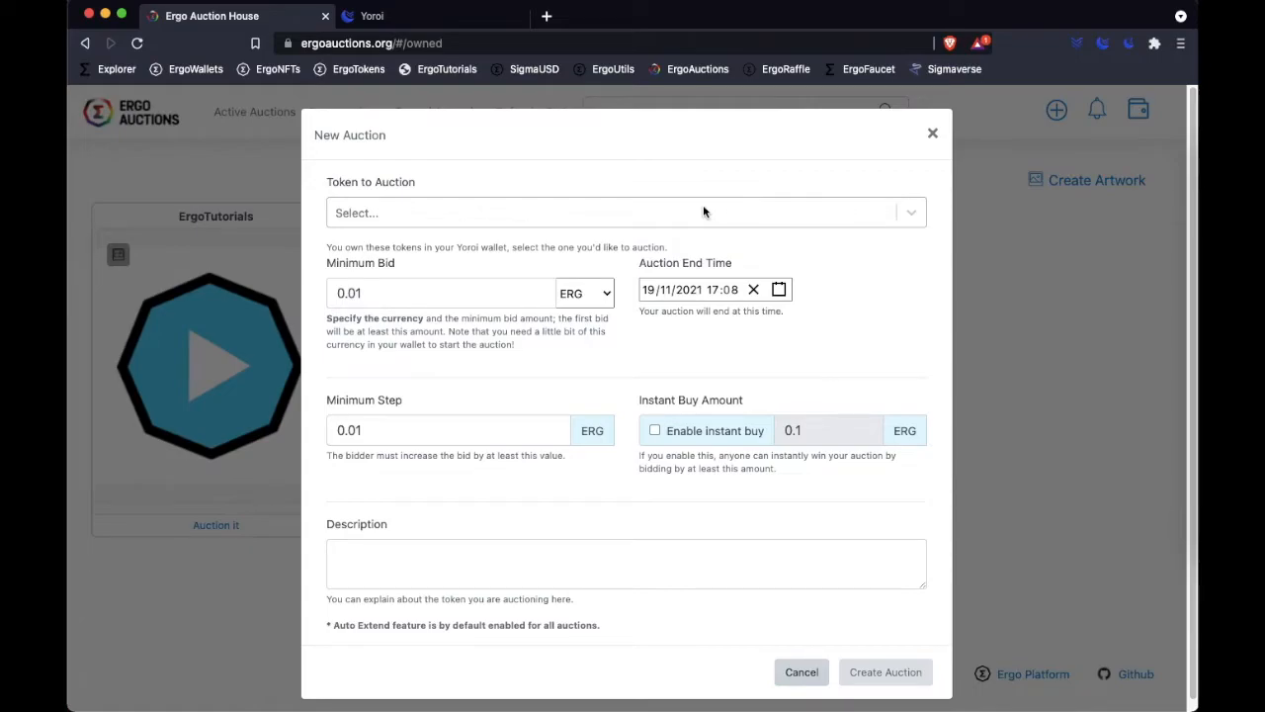
{"action": "left_click", "coordinate": [920, 214]}
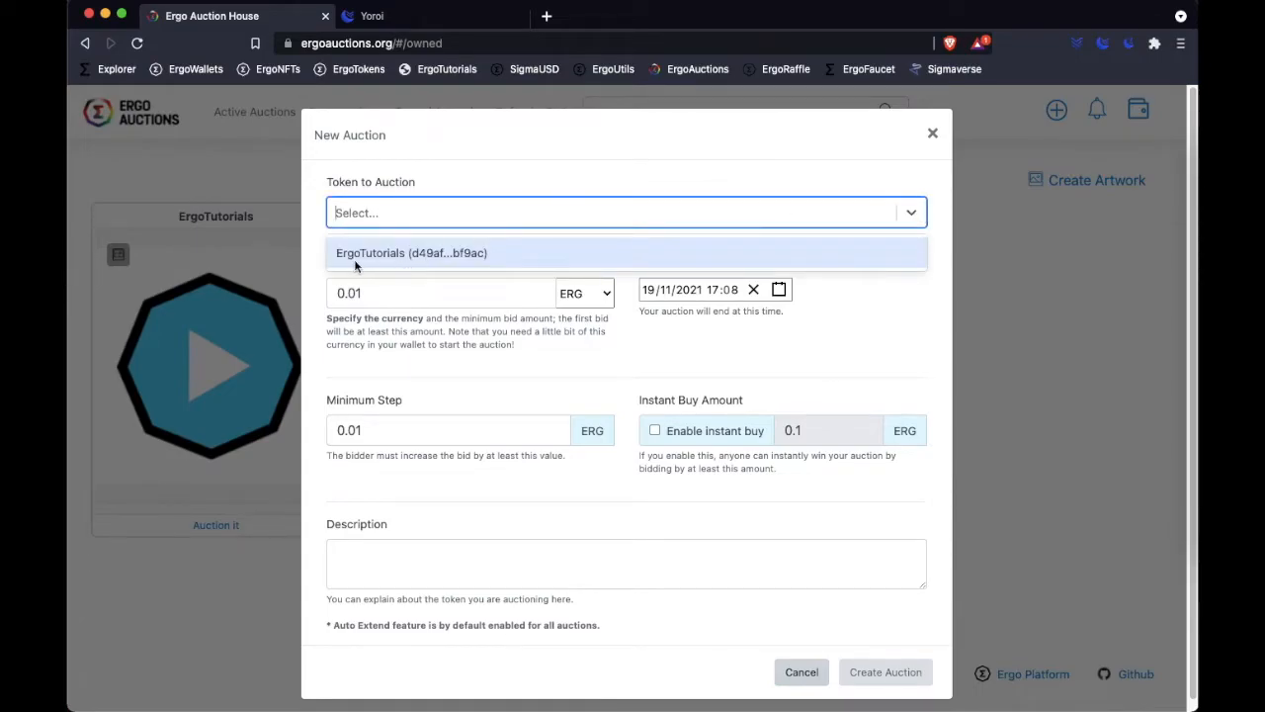
{"action": "left_click", "coordinate": [481, 255]}
{"action": "left_click", "coordinate": [880, 322]}
{"action": "scroll", "coordinate": [880, 321], "scroll_direction": "down", "scroll_amount": 1}
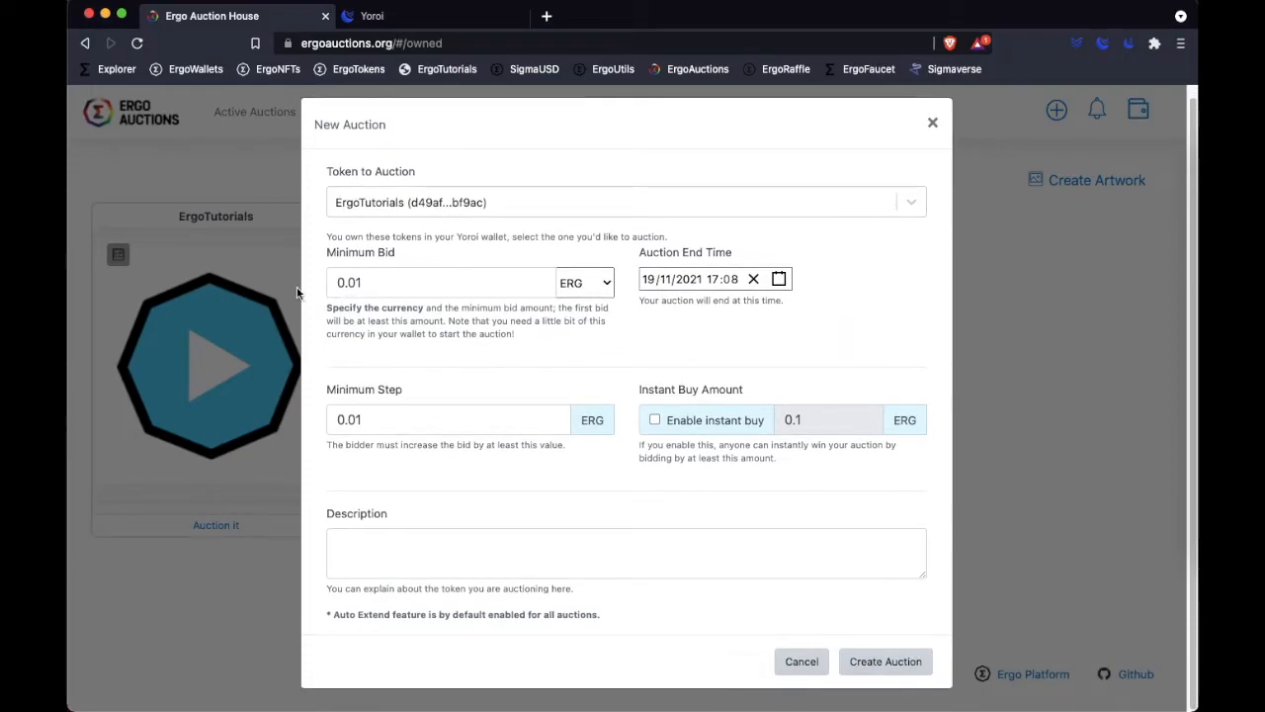
Set the auction's minimum bid to 1 ERG.
{"action": "double_click", "coordinate": [405, 279]}
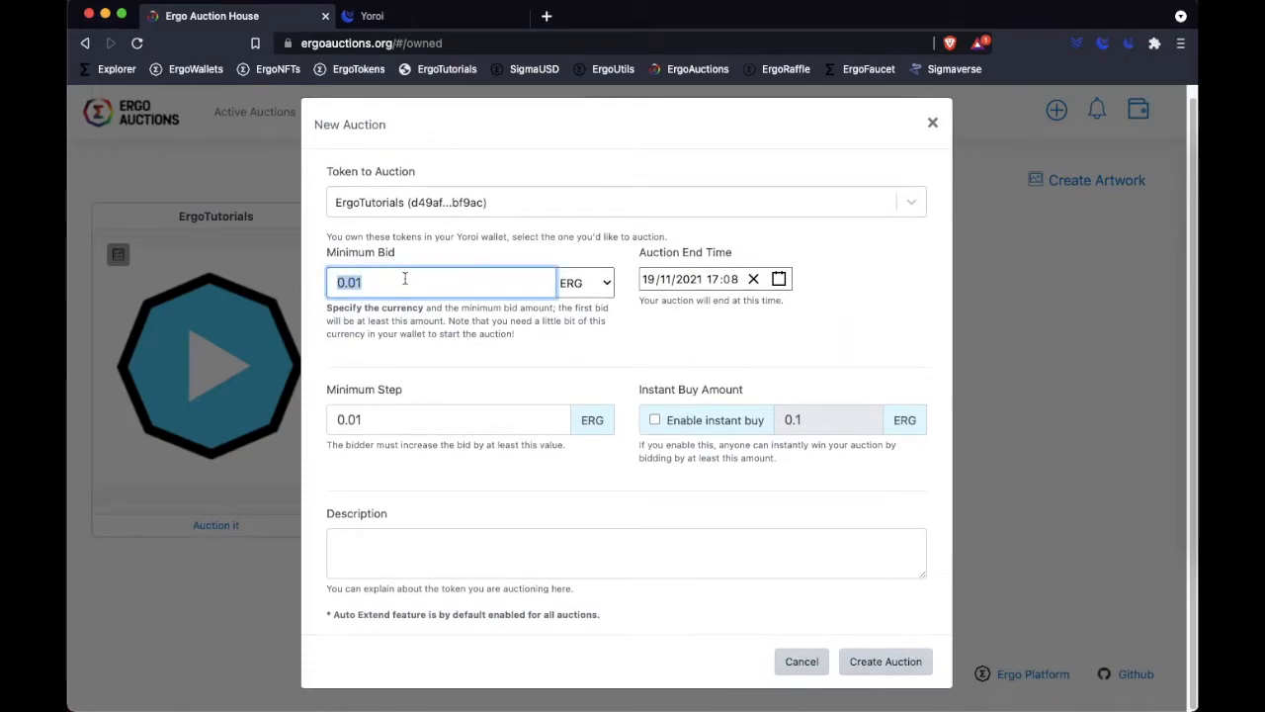
{"action": "type", "text": "1"}
{"action": "left_click", "coordinate": [634, 348]}
Set the auction end time to 31/12/2021 23:59.
{"action": "left_click", "coordinate": [645, 279]}
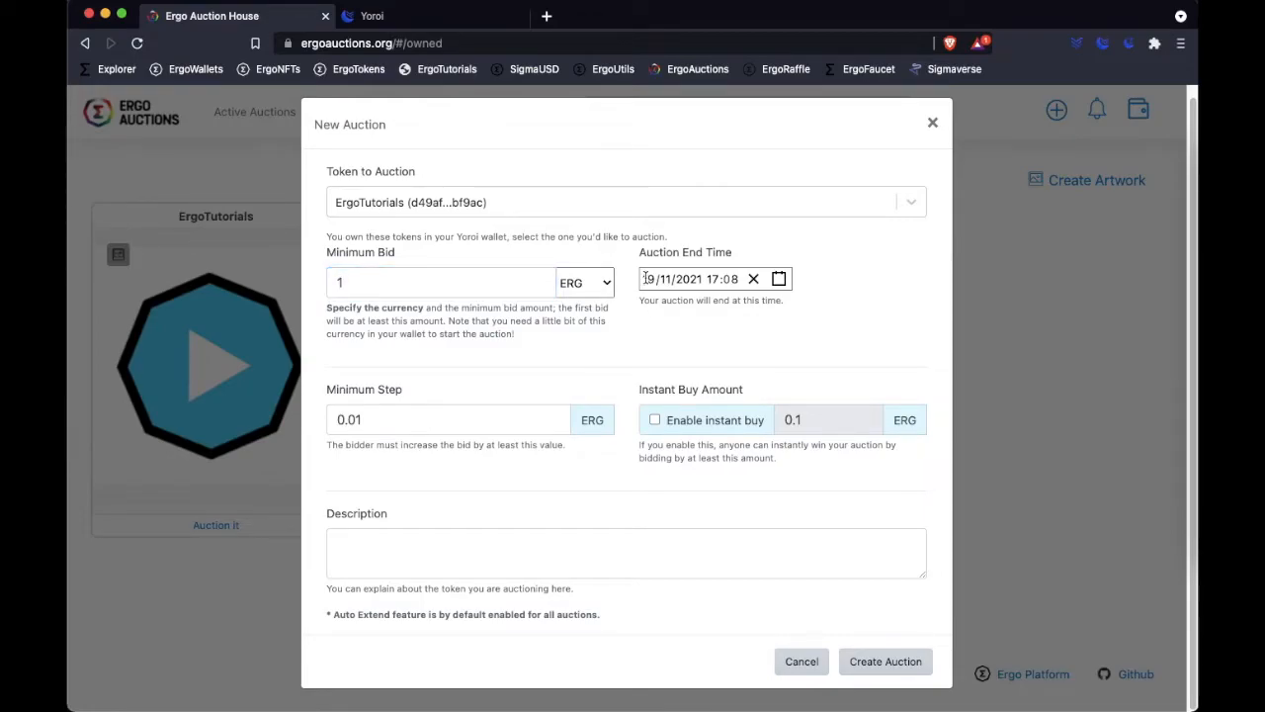
{"action": "left_click", "coordinate": [779, 280]}
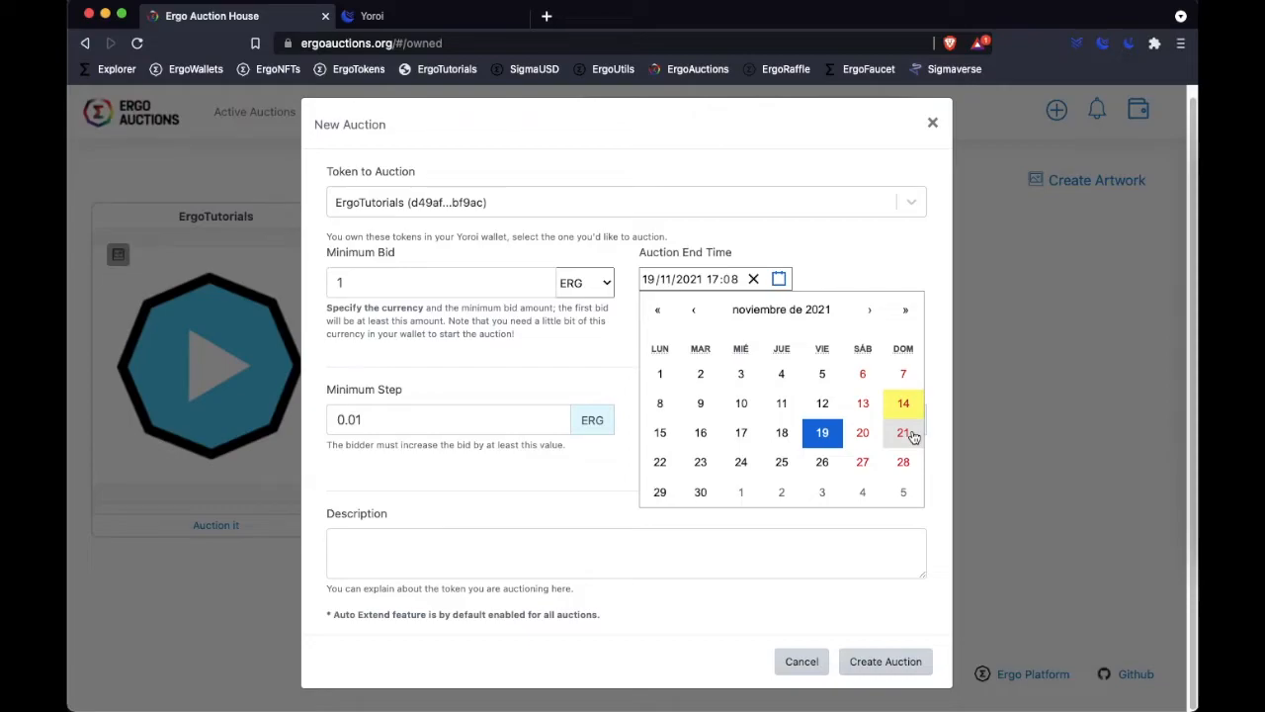
{"action": "left_click", "coordinate": [871, 311]}
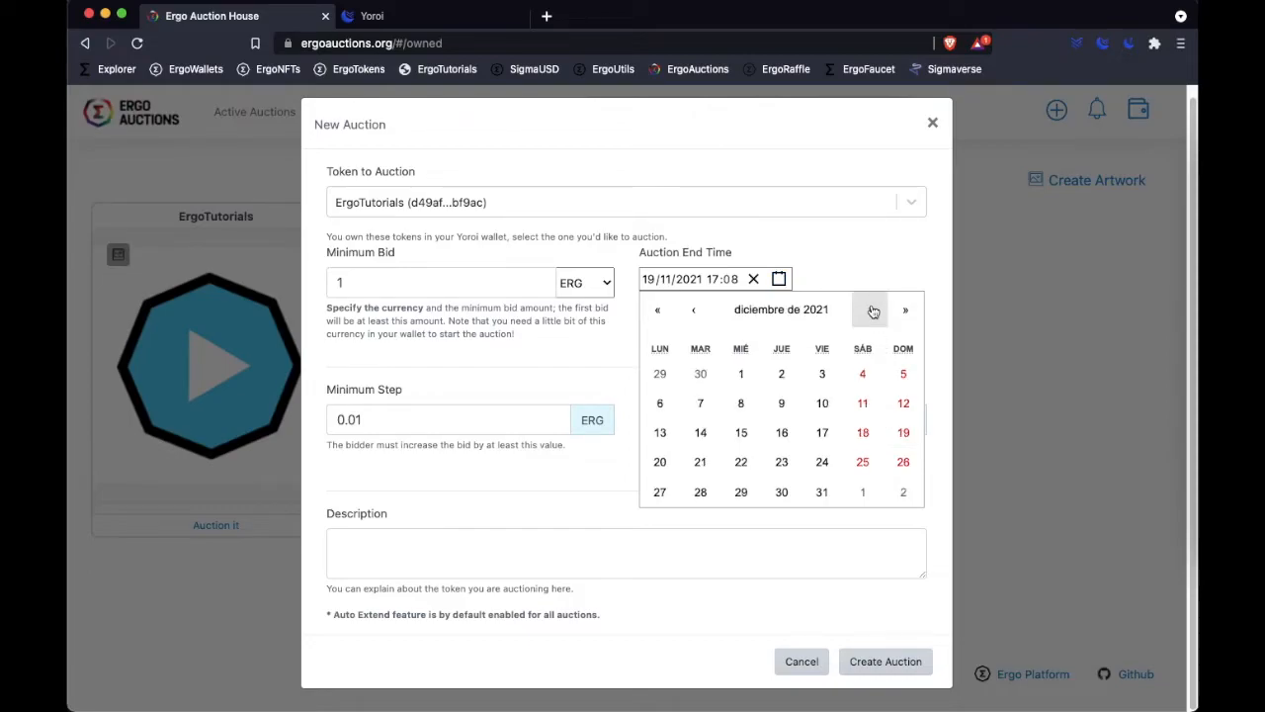
{"action": "left_click", "coordinate": [821, 491]}
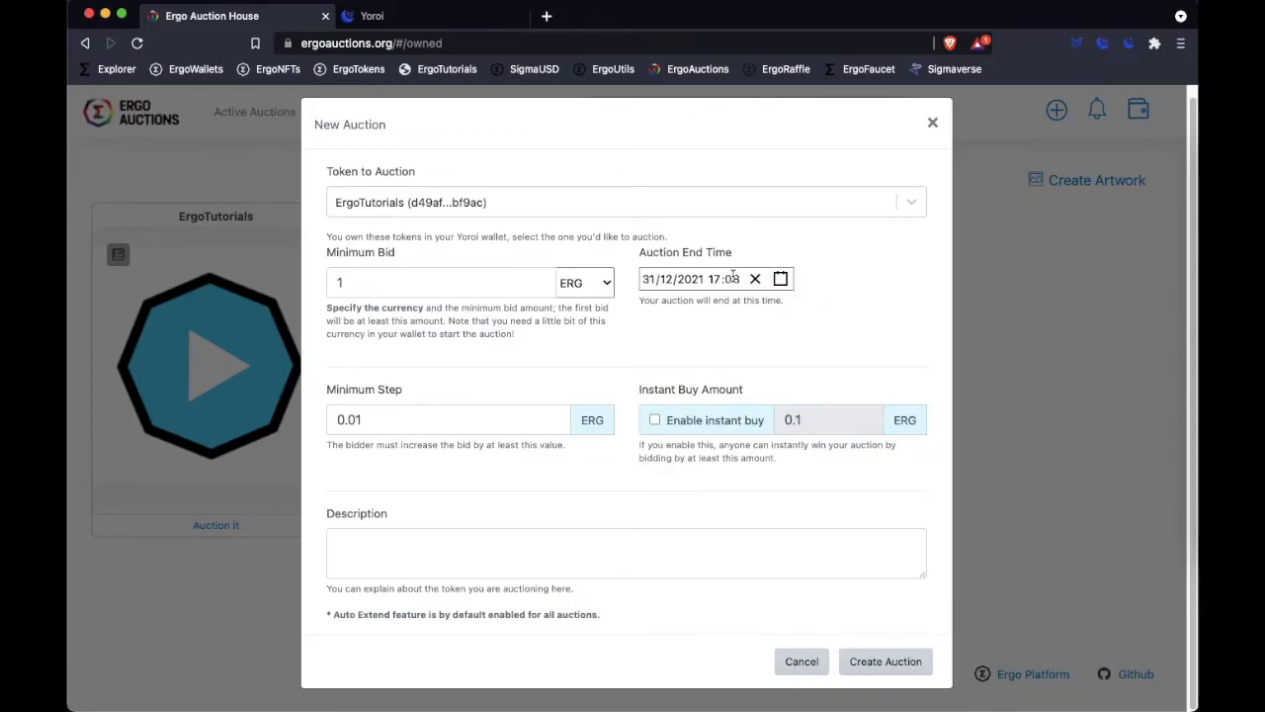
{"action": "left_click", "coordinate": [713, 279]}
{"action": "type", "text": "23"}
{"action": "key", "text": "BackSpace"}
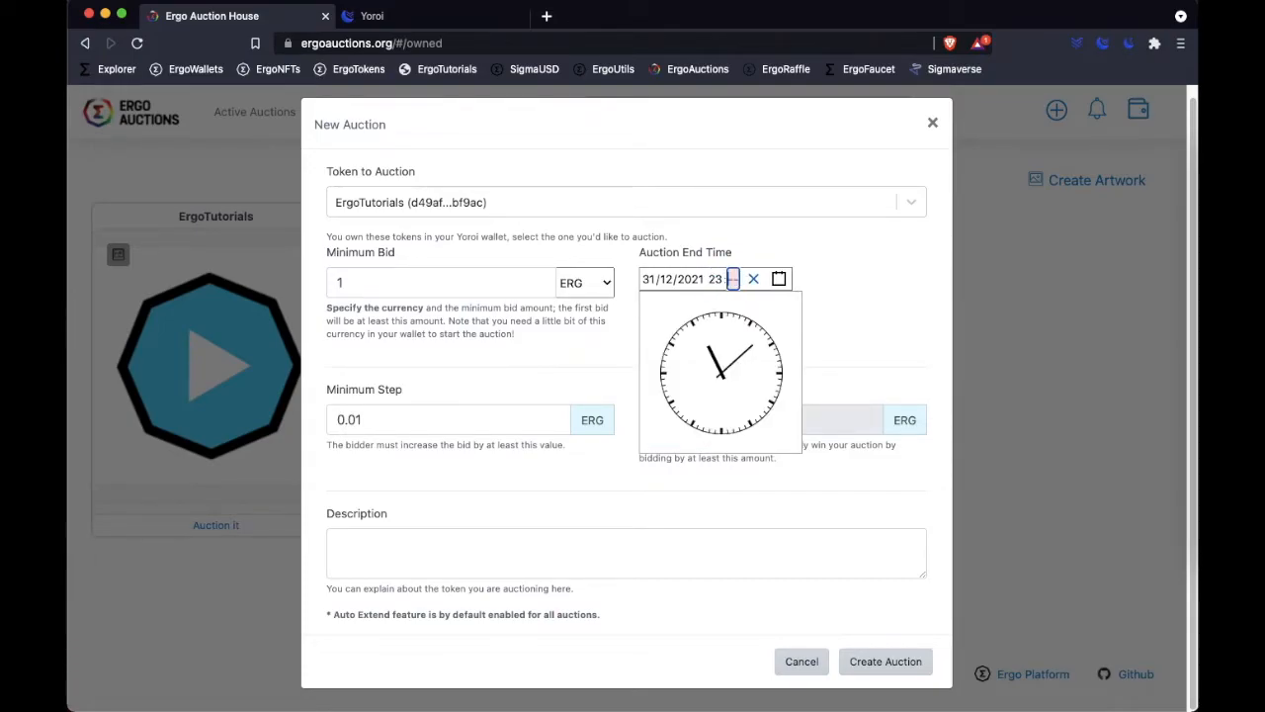
{"action": "type", "text": "59"}
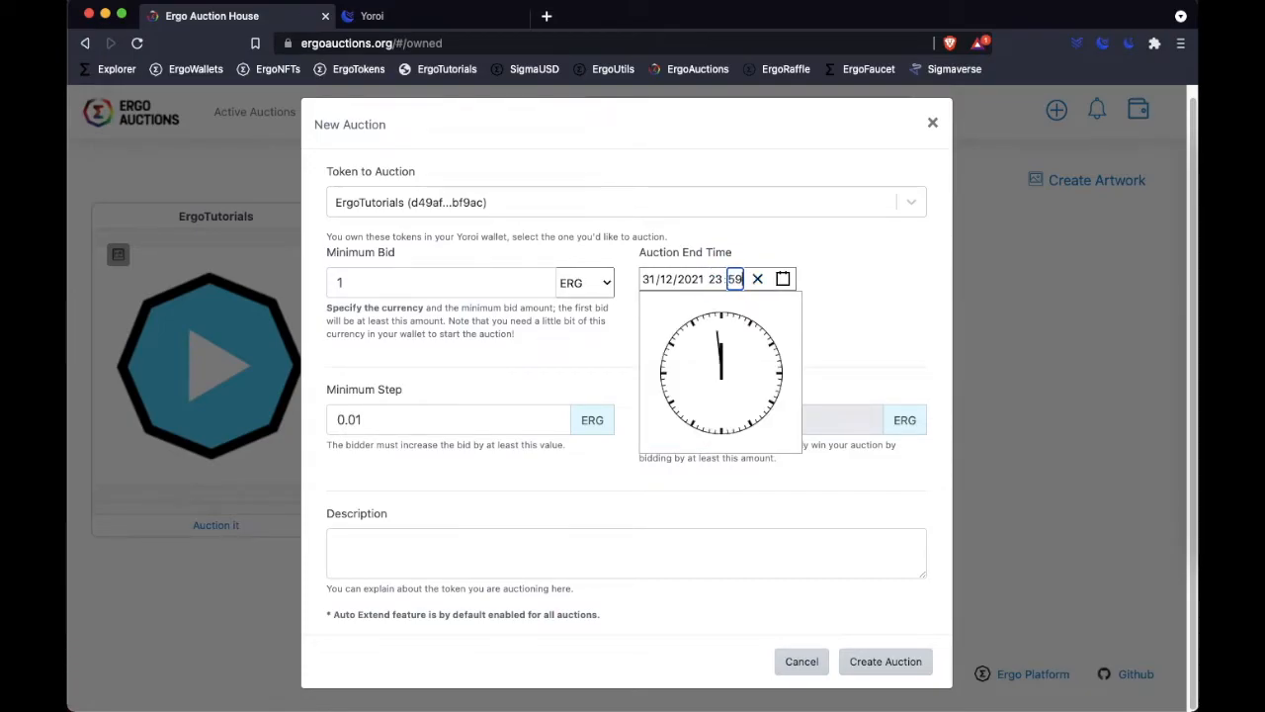
{"action": "left_click", "coordinate": [855, 292]}
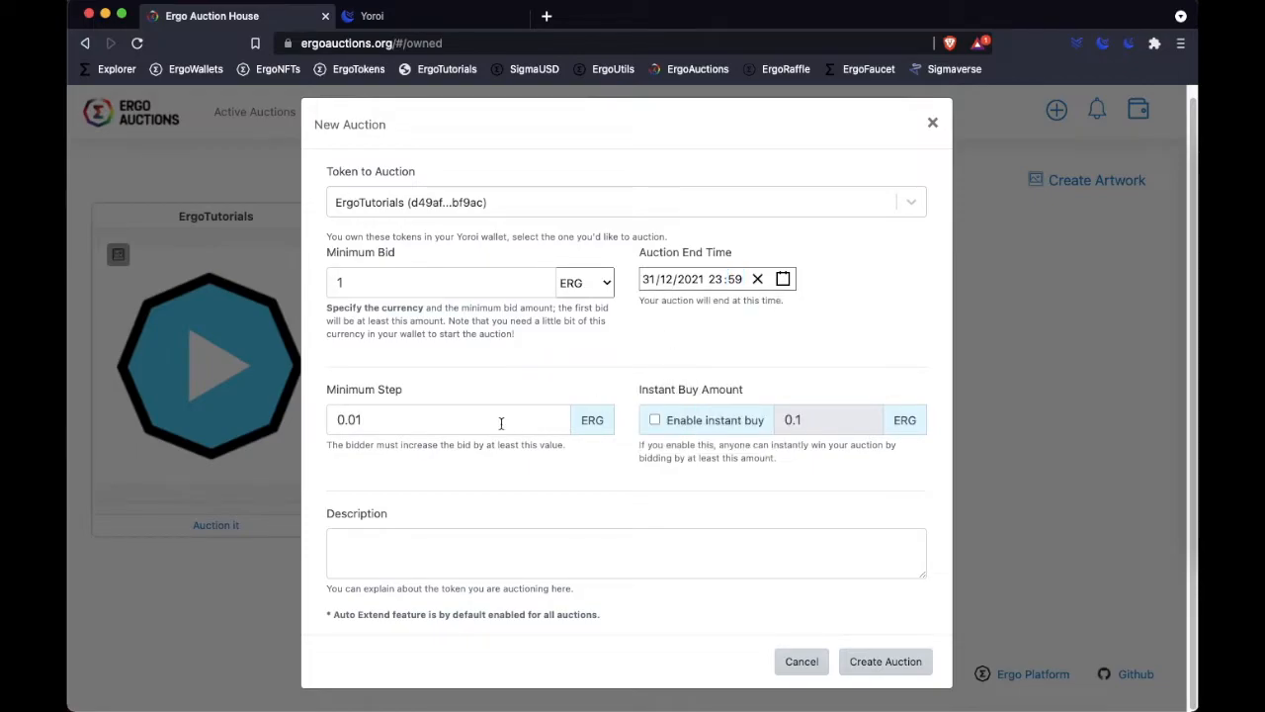
Set the minimum bid step to 0.5 ERG.
{"action": "left_click_drag", "start_coordinate": [332, 419], "coordinate": [424, 424]}
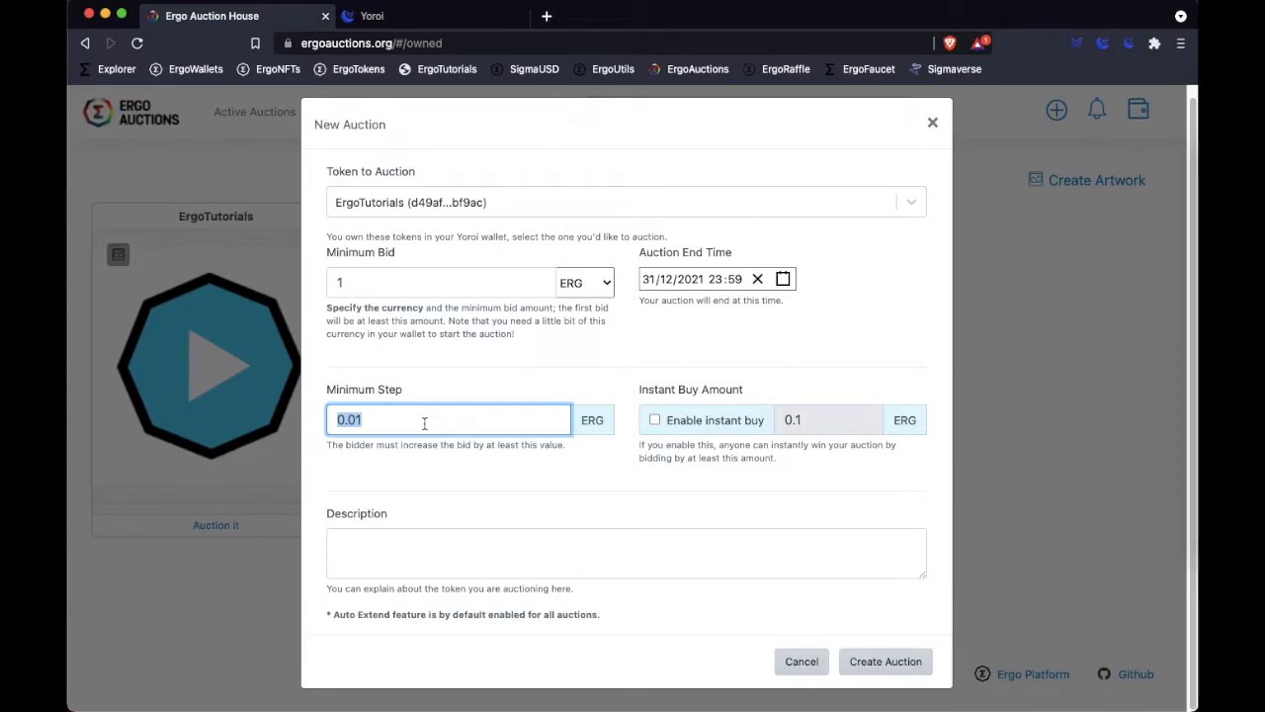
{"action": "type", "text": "0.5"}
{"action": "left_click", "coordinate": [848, 362]}
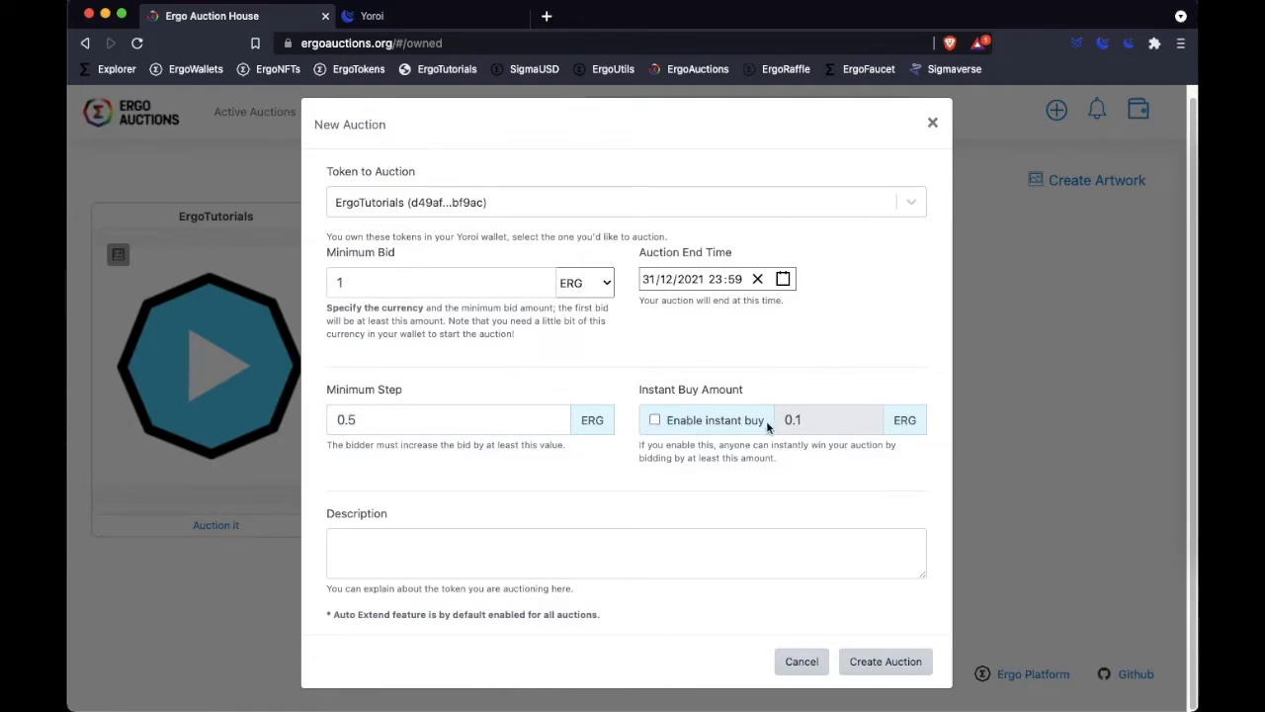
Read the instant buy explanation, enable instant buy and set its amount to 50 ERG.
{"action": "left_click_drag", "start_coordinate": [639, 446], "coordinate": [800, 465]}
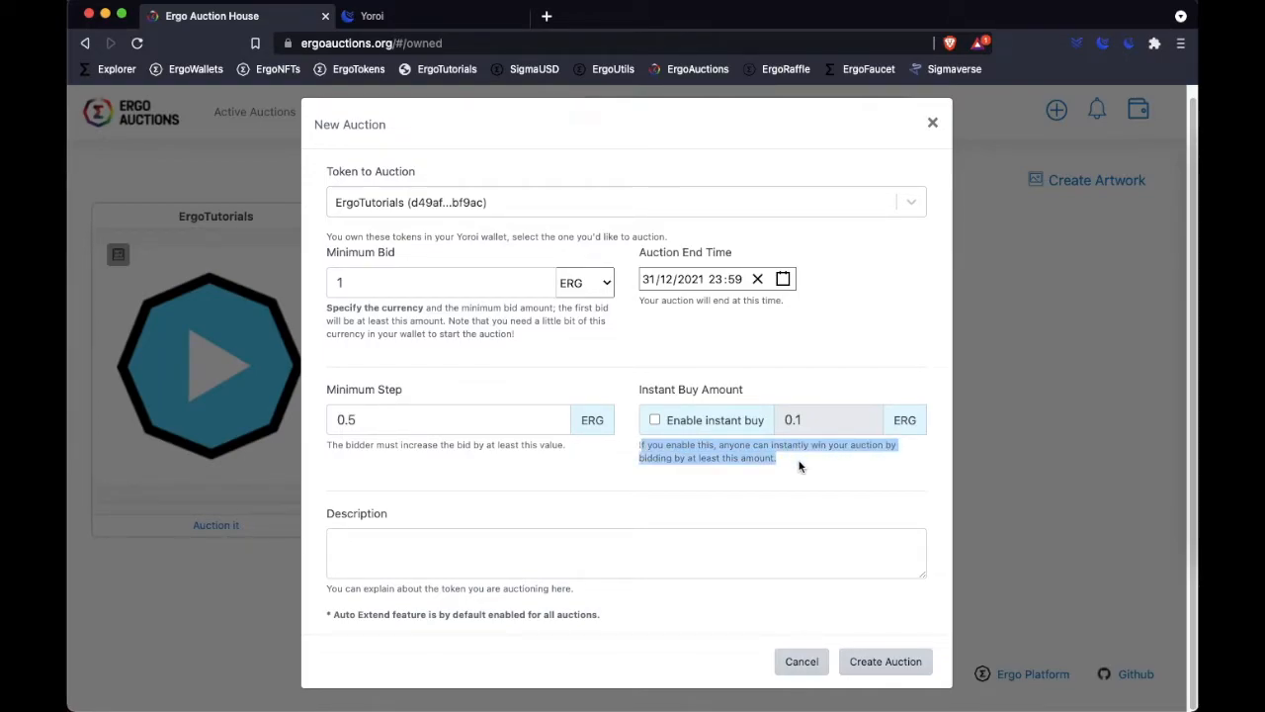
{"action": "left_click", "coordinate": [801, 467]}
{"action": "left_click", "coordinate": [656, 420]}
{"action": "left_click_drag", "start_coordinate": [817, 419], "coordinate": [721, 419]}
{"action": "key", "text": "BackSpace"}
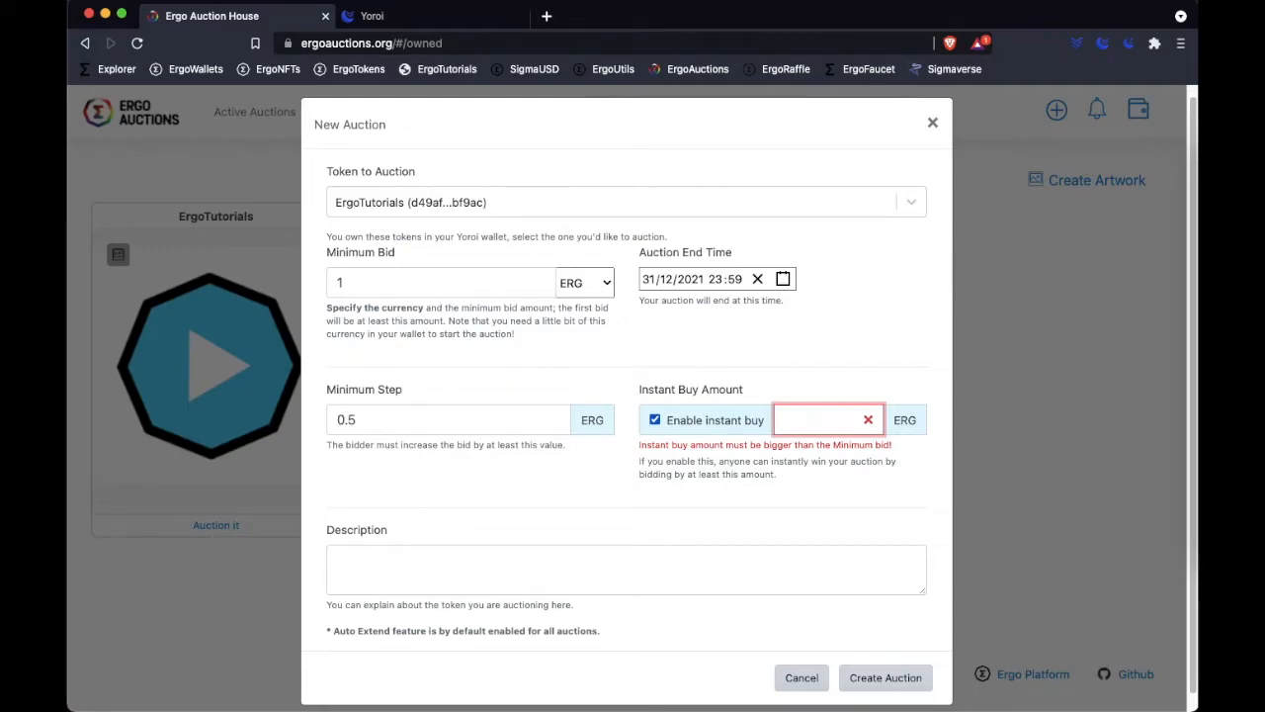
{"action": "type", "text": "50"}
{"action": "left_click", "coordinate": [922, 488]}
Describe the auction as "Sample NFT for ErgoTutorials.com" and create it.
{"action": "left_click", "coordinate": [456, 554]}
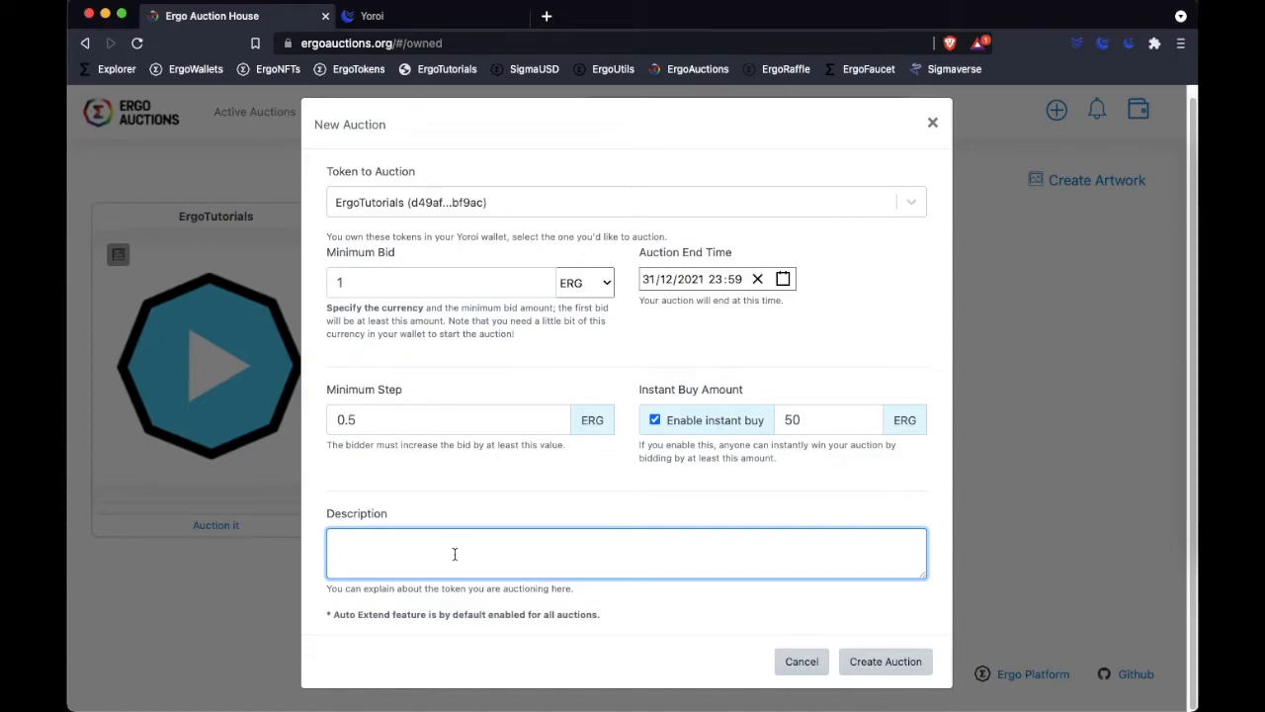
{"action": "type", "text": "Sample NFT for ErgoTutorials.com"}
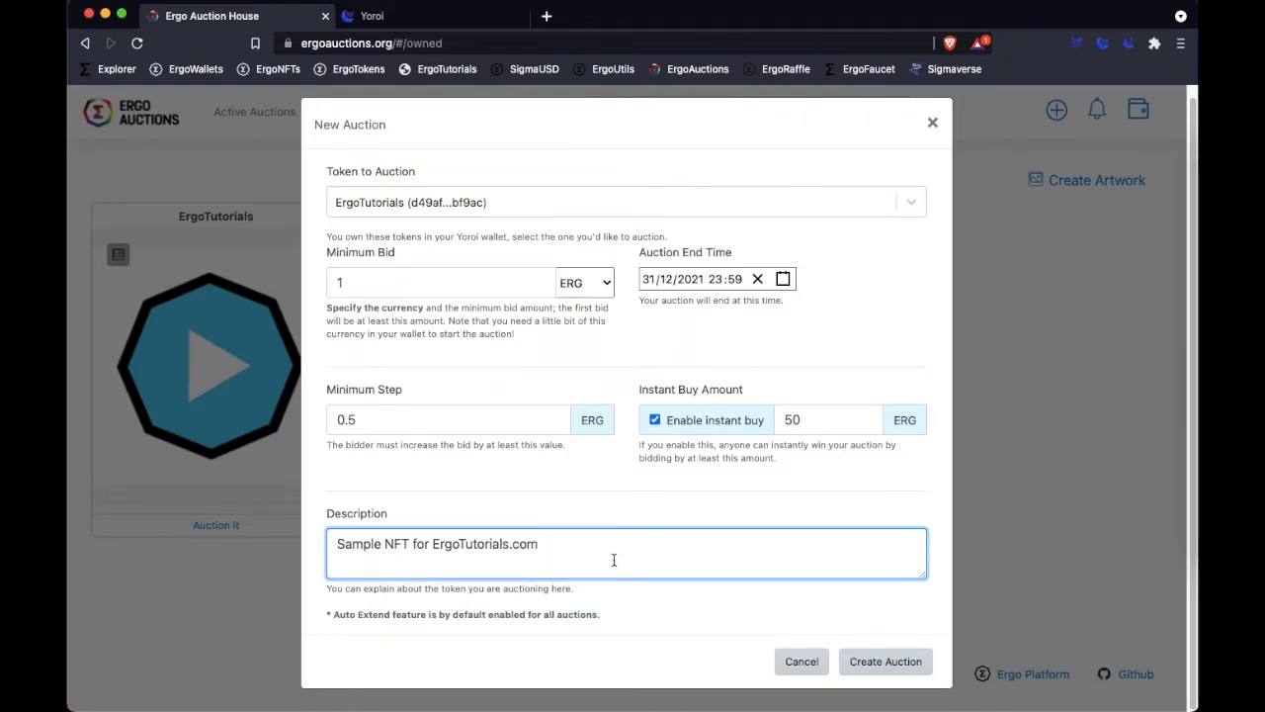
{"action": "left_click", "coordinate": [886, 668]}
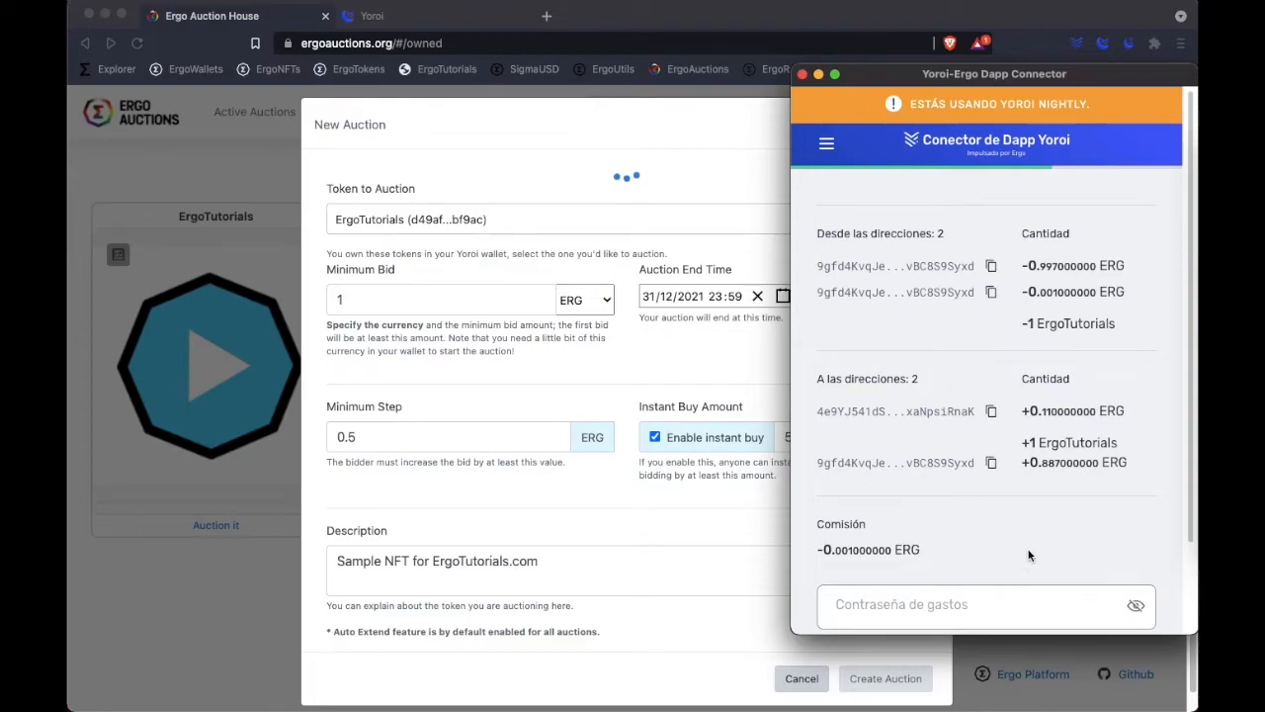
Review the auction transaction's amounts and fee, enter the wallet's spending password and confirm the transaction.
{"action": "scroll", "coordinate": [1137, 532], "scroll_direction": "down", "scroll_amount": 3}
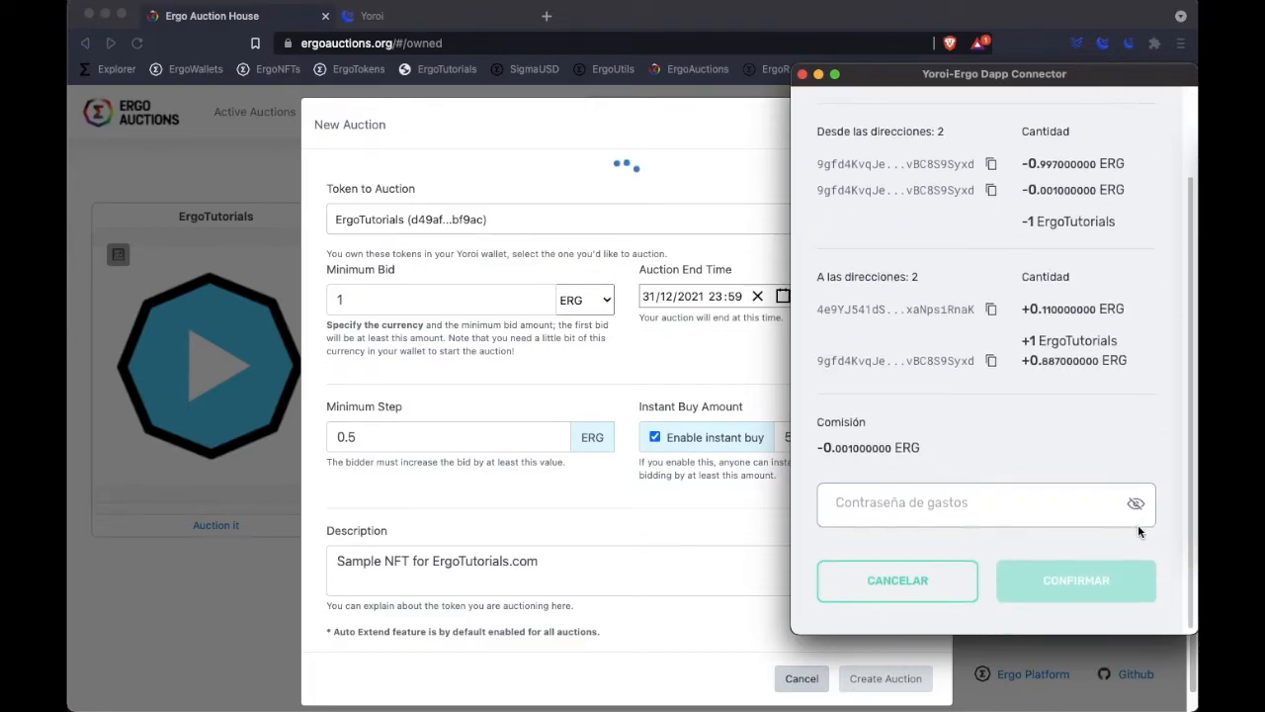
{"action": "left_click", "coordinate": [961, 505]}
{"action": "type", "text": "••••"}
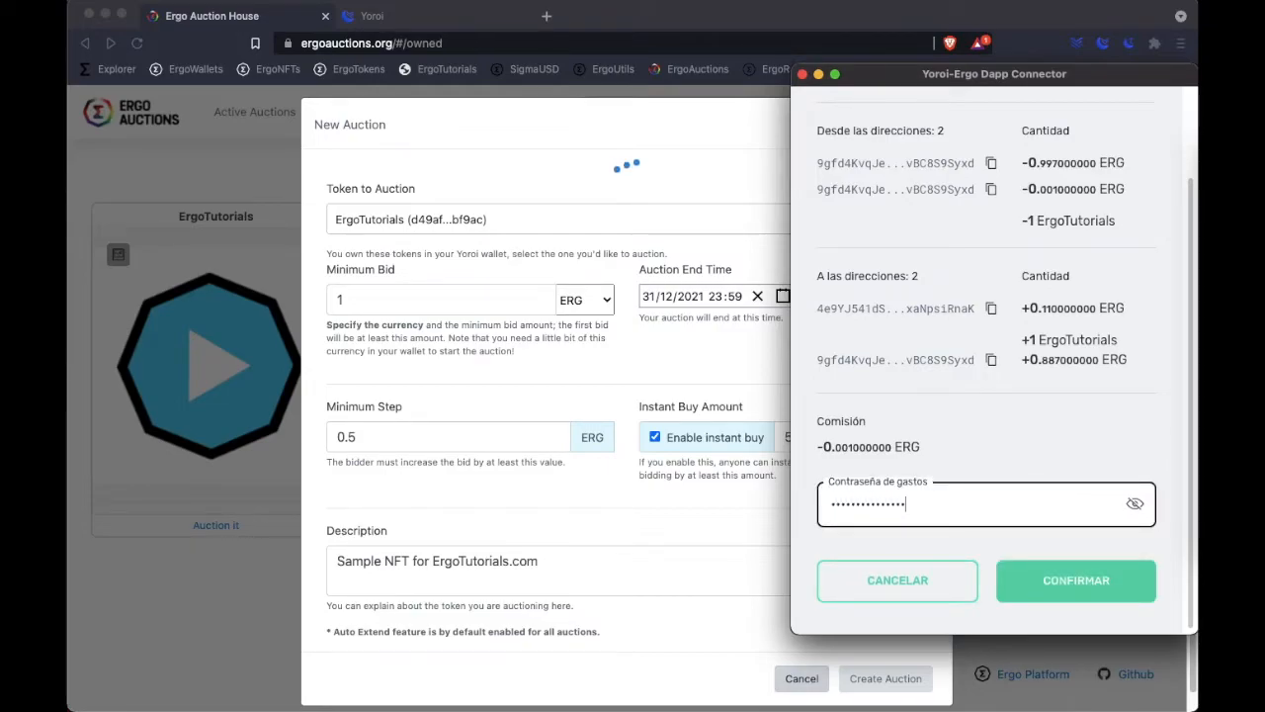
{"action": "type", "text": "••••"}
{"action": "left_click", "coordinate": [1089, 594]}
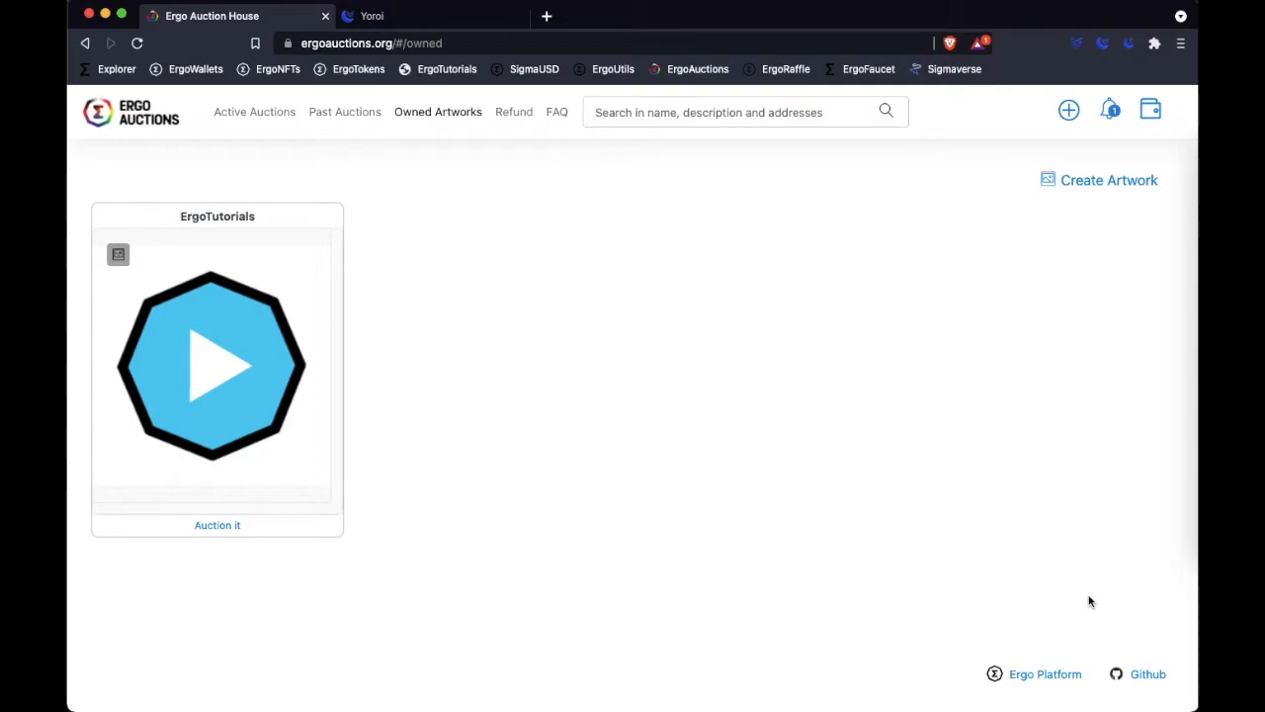
View the starting auction's transaction in Ergo Explorer from its notification, and return to Ergo Auction House's active auctions.
{"action": "left_click", "coordinate": [1112, 109]}
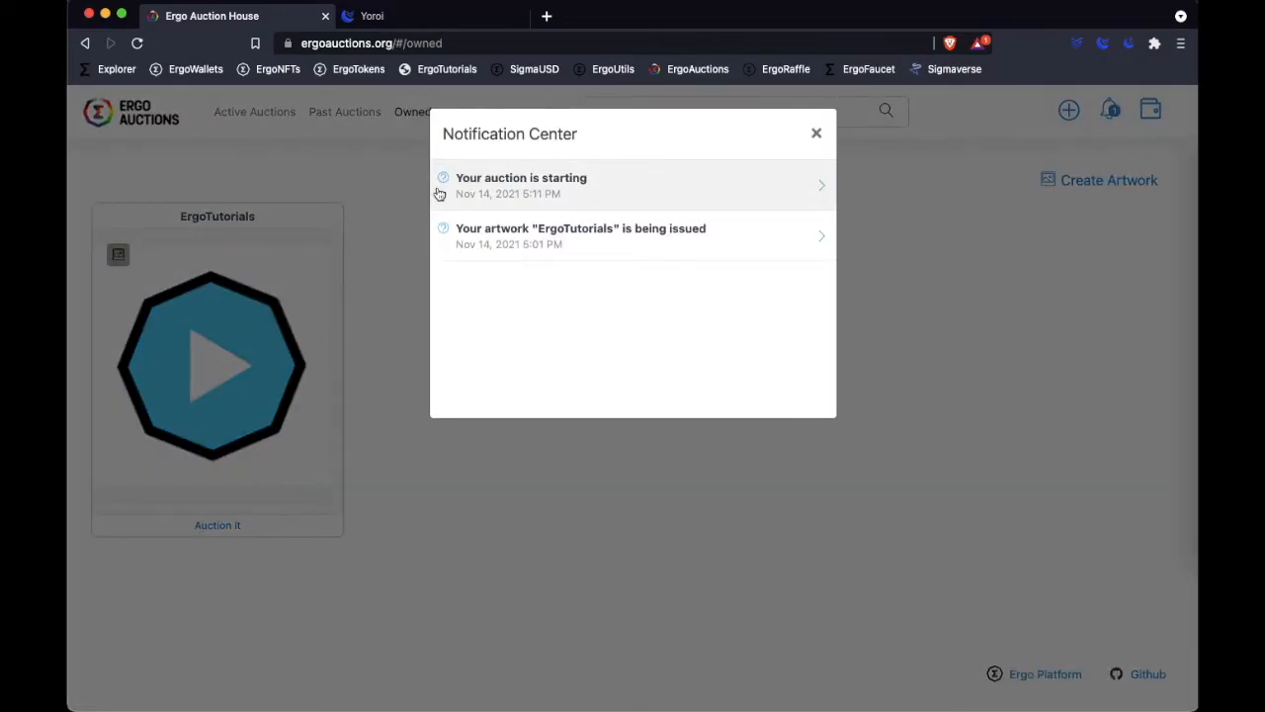
{"action": "left_click", "coordinate": [788, 189]}
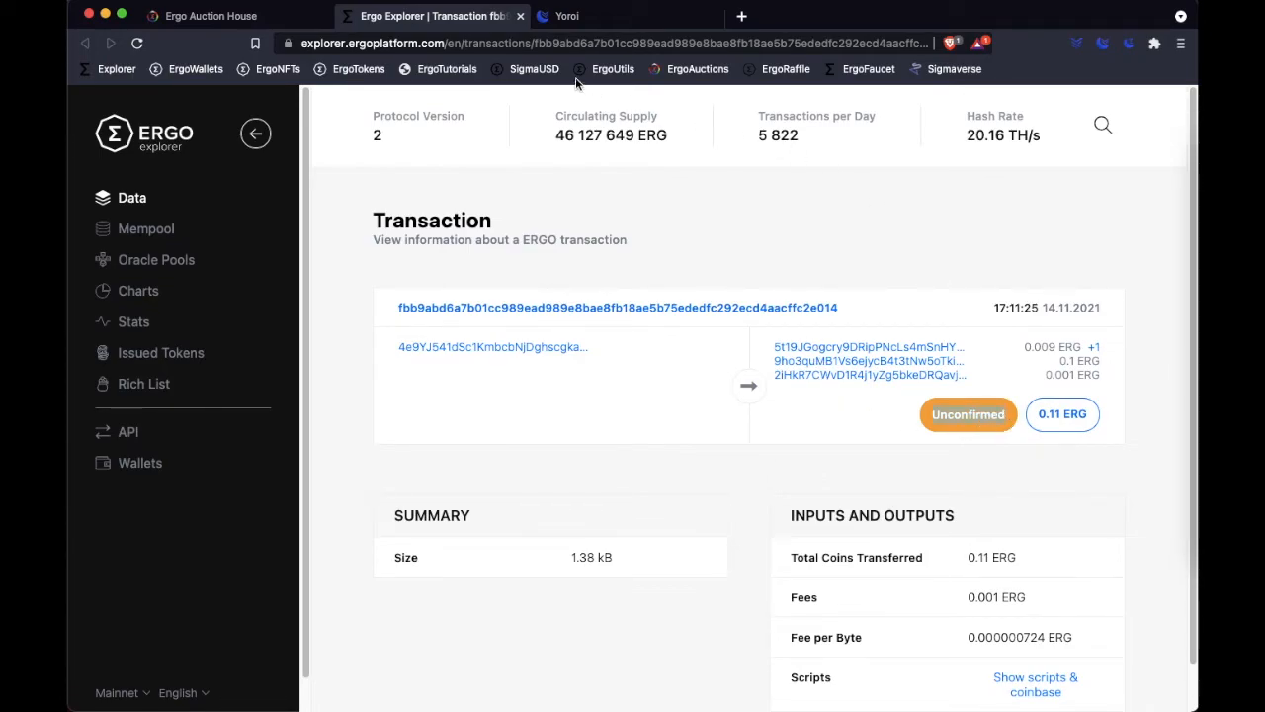
{"action": "left_click", "coordinate": [247, 18]}
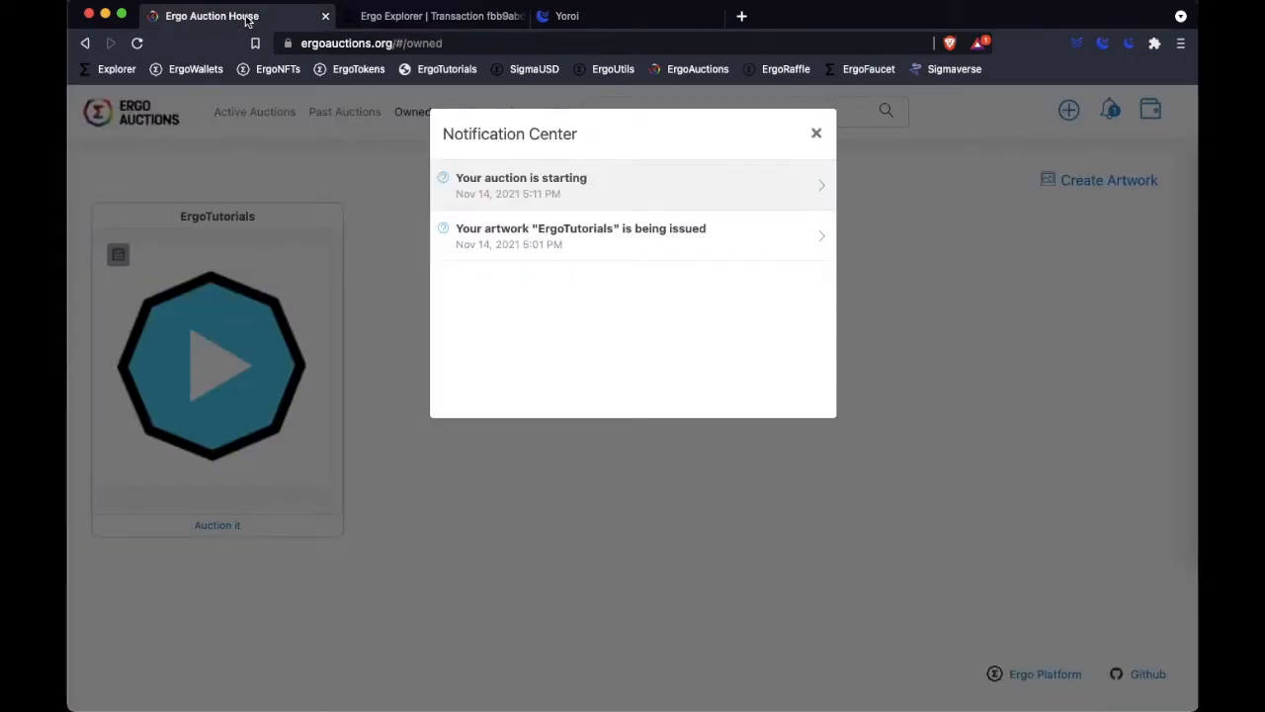
{"action": "left_click", "coordinate": [816, 121]}
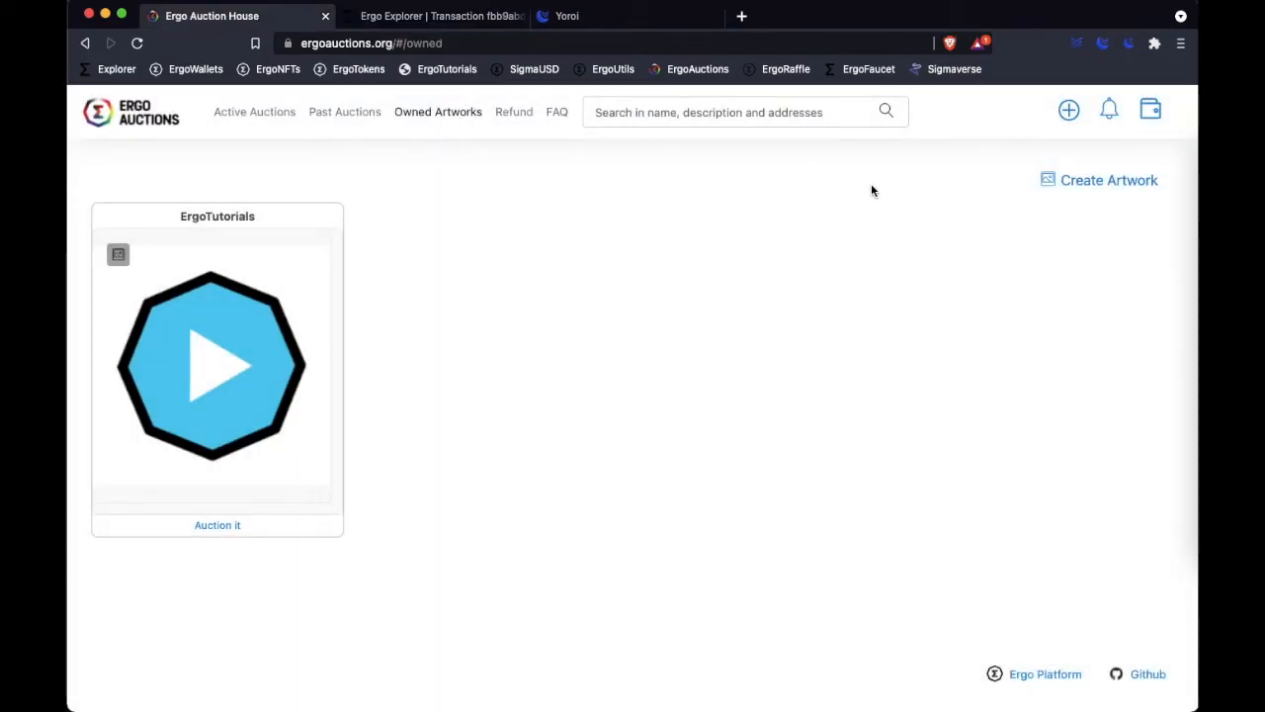
{"action": "left_click", "coordinate": [254, 115]}
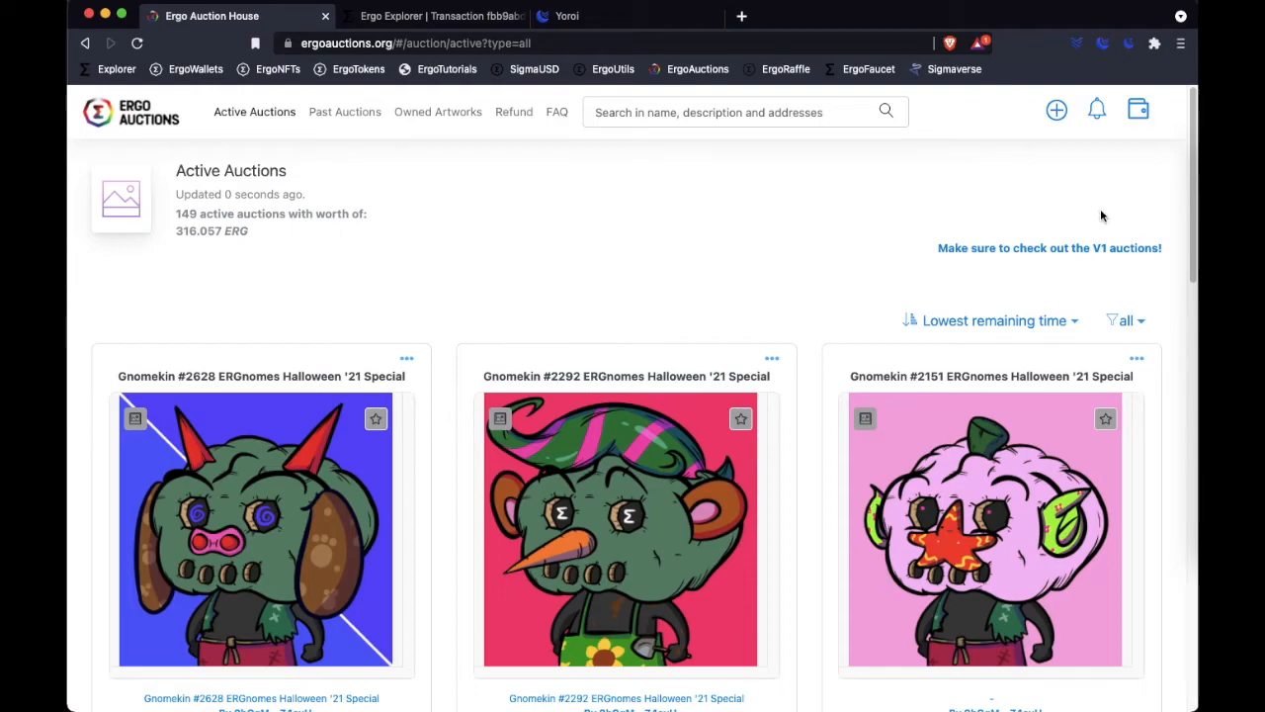
Sort the active auctions by "My auctions first" and check the ErgoTutorials auction's bid and buy options.
{"action": "left_click", "coordinate": [1073, 325]}
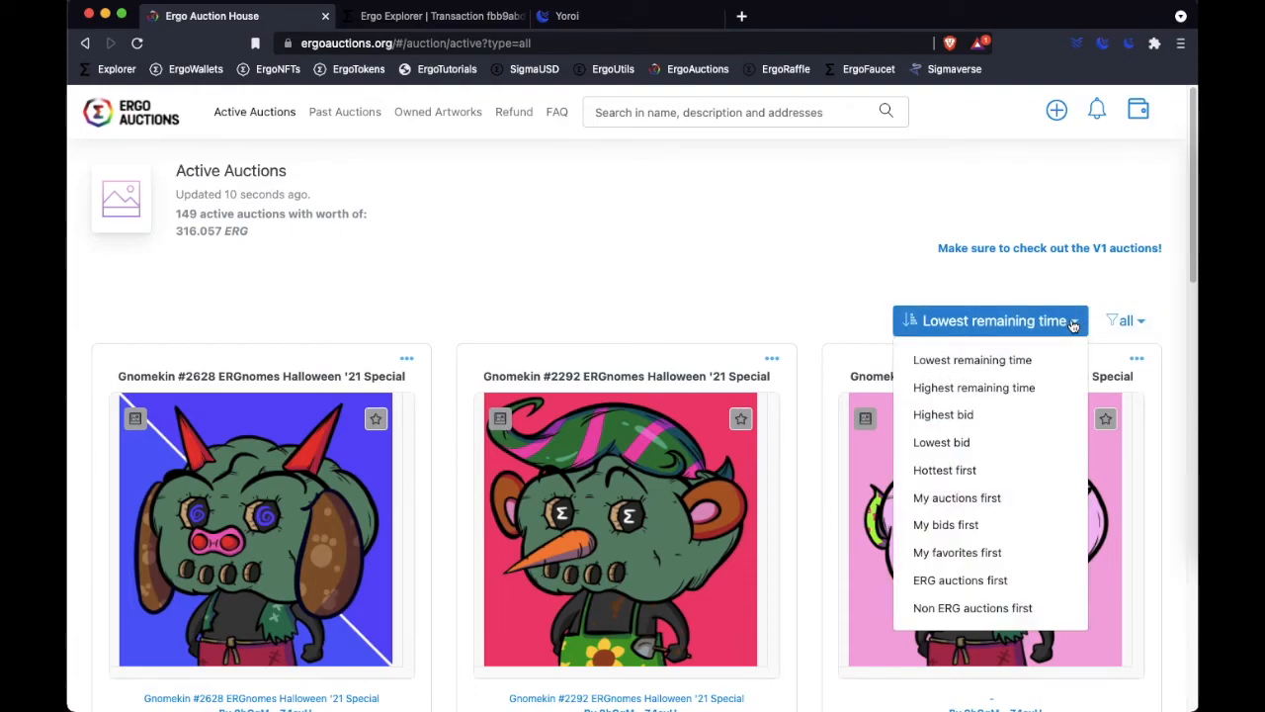
{"action": "left_click", "coordinate": [1012, 502]}
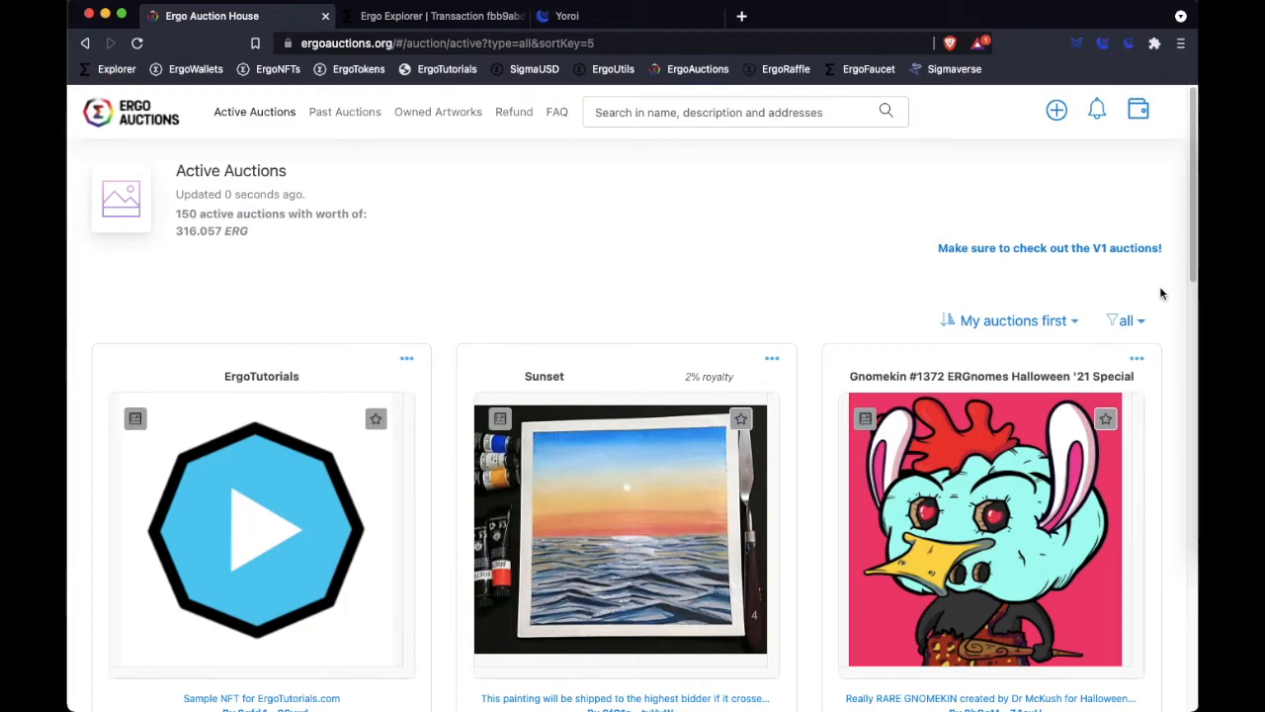
{"action": "scroll", "coordinate": [474, 346], "scroll_direction": "down", "scroll_amount": 2}
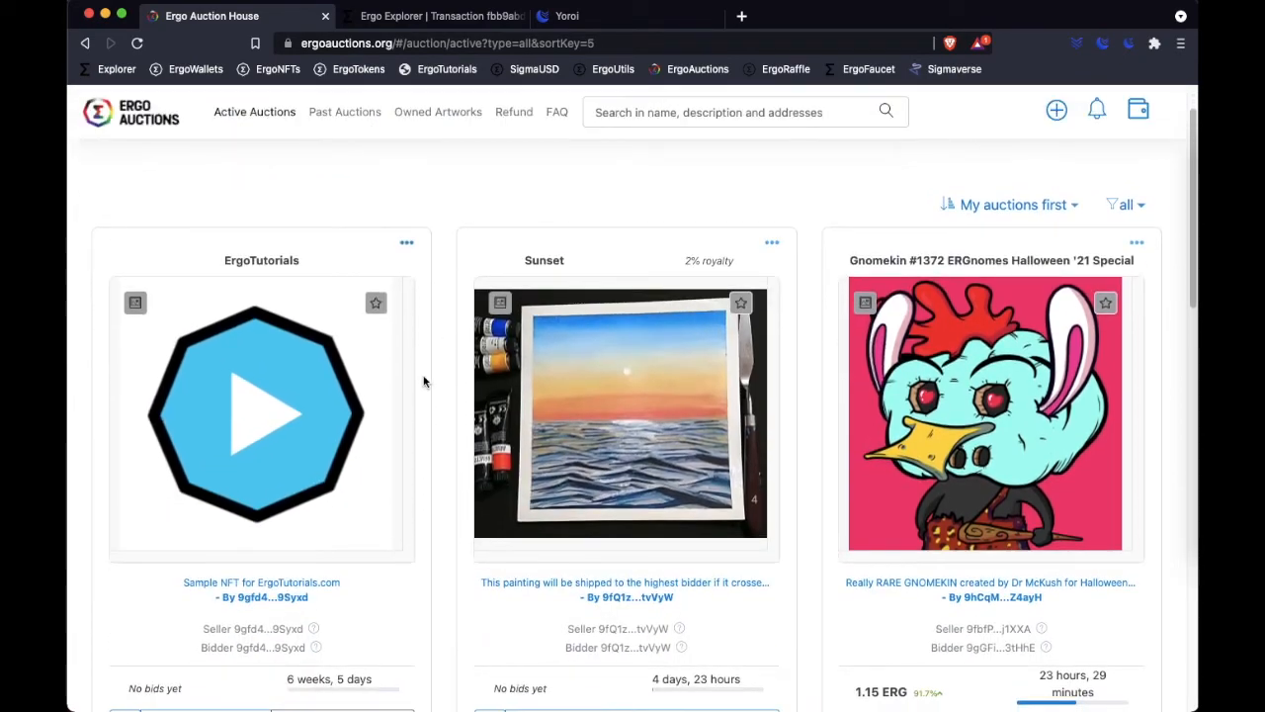
{"action": "scroll", "coordinate": [434, 505], "scroll_direction": "down", "scroll_amount": 1}
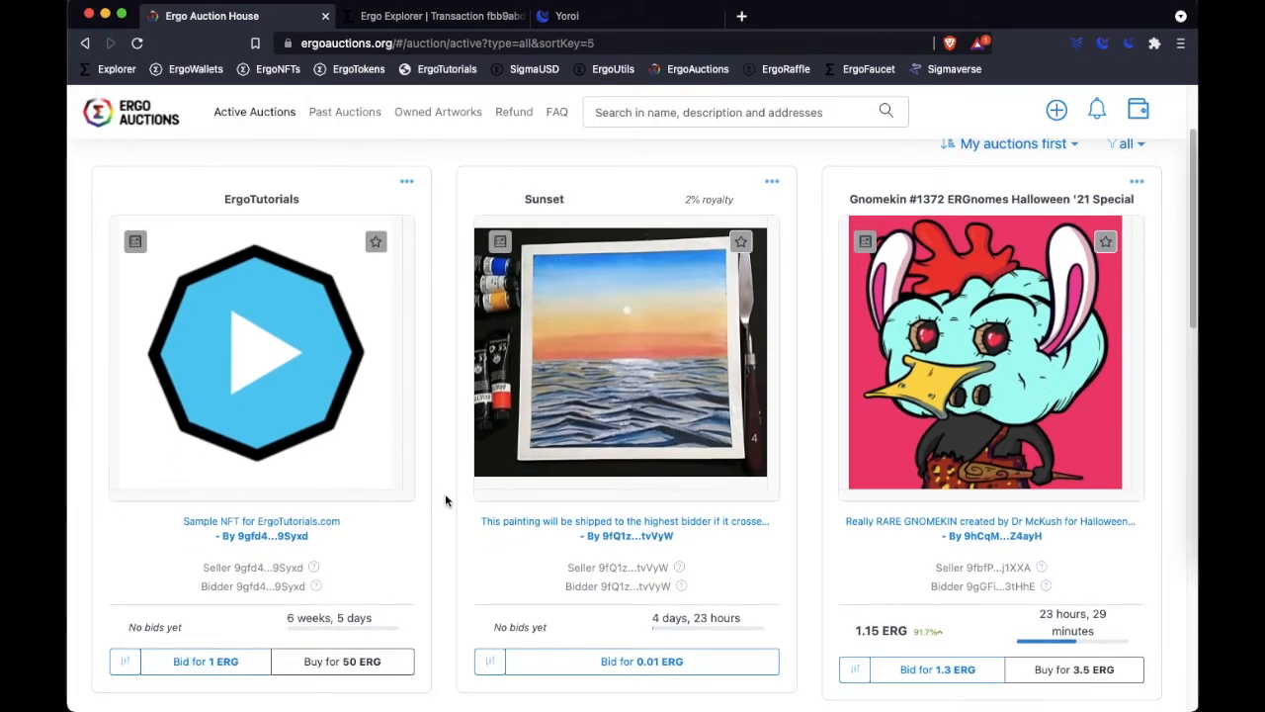
Review the artwork details of the ErgoTutorials NFT, including its description, artist and royalty, and close them.
{"action": "left_click", "coordinate": [260, 408]}
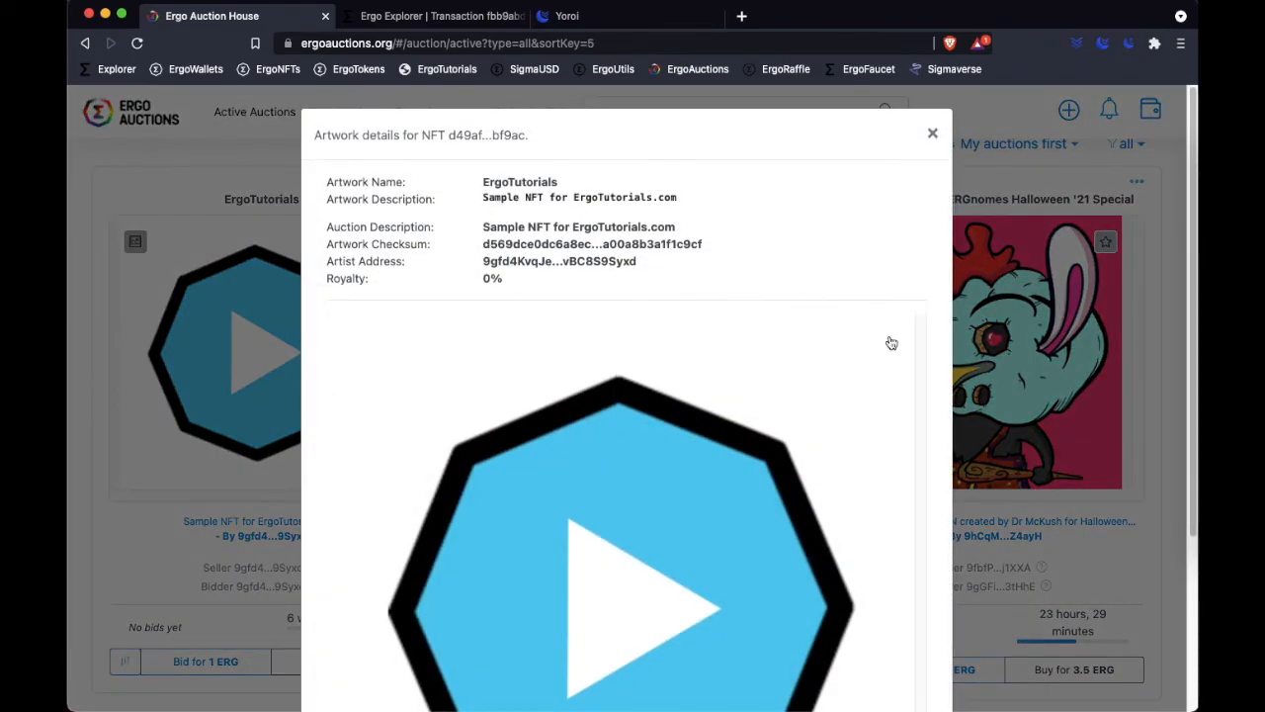
{"action": "scroll", "coordinate": [892, 343], "scroll_direction": "down", "scroll_amount": 3}
{"action": "scroll", "coordinate": [892, 343], "scroll_direction": "up", "scroll_amount": 5}
{"action": "left_click", "coordinate": [934, 134]}
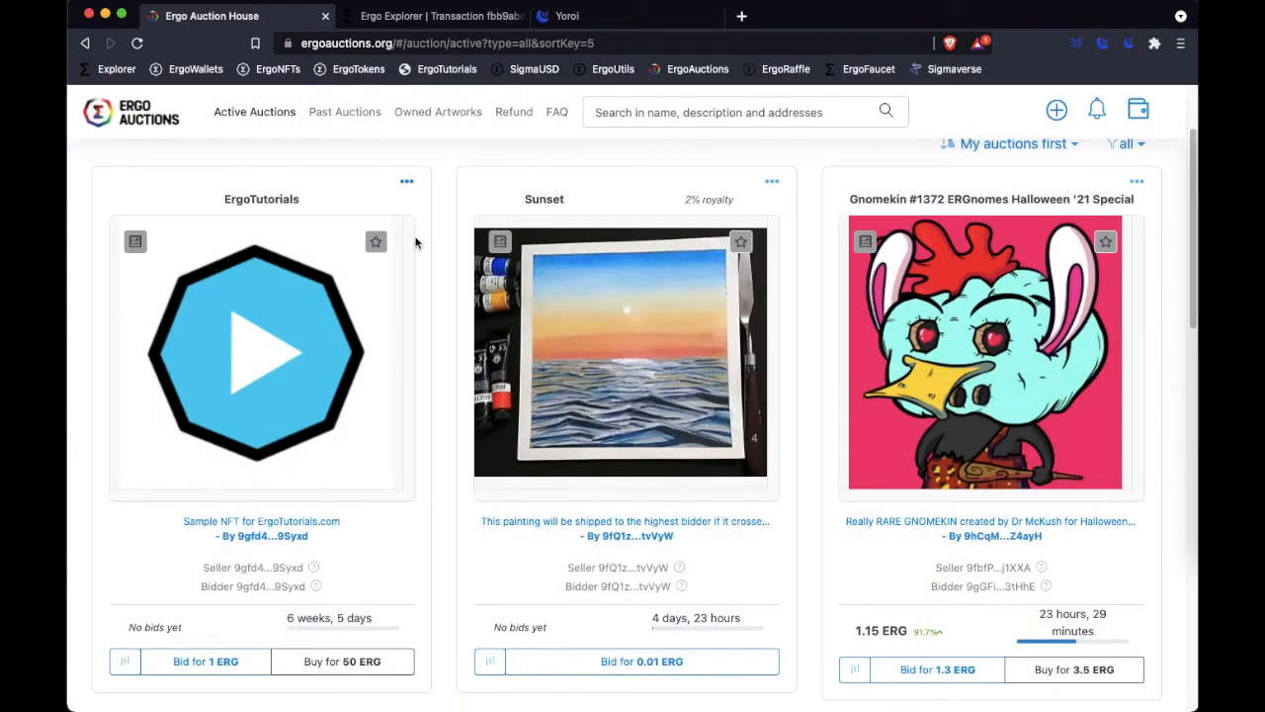
View the custom bid form for the ErgoTutorials auction and dismiss it without placing a bid.
{"action": "scroll", "coordinate": [423, 329], "scroll_direction": "down", "scroll_amount": 2}
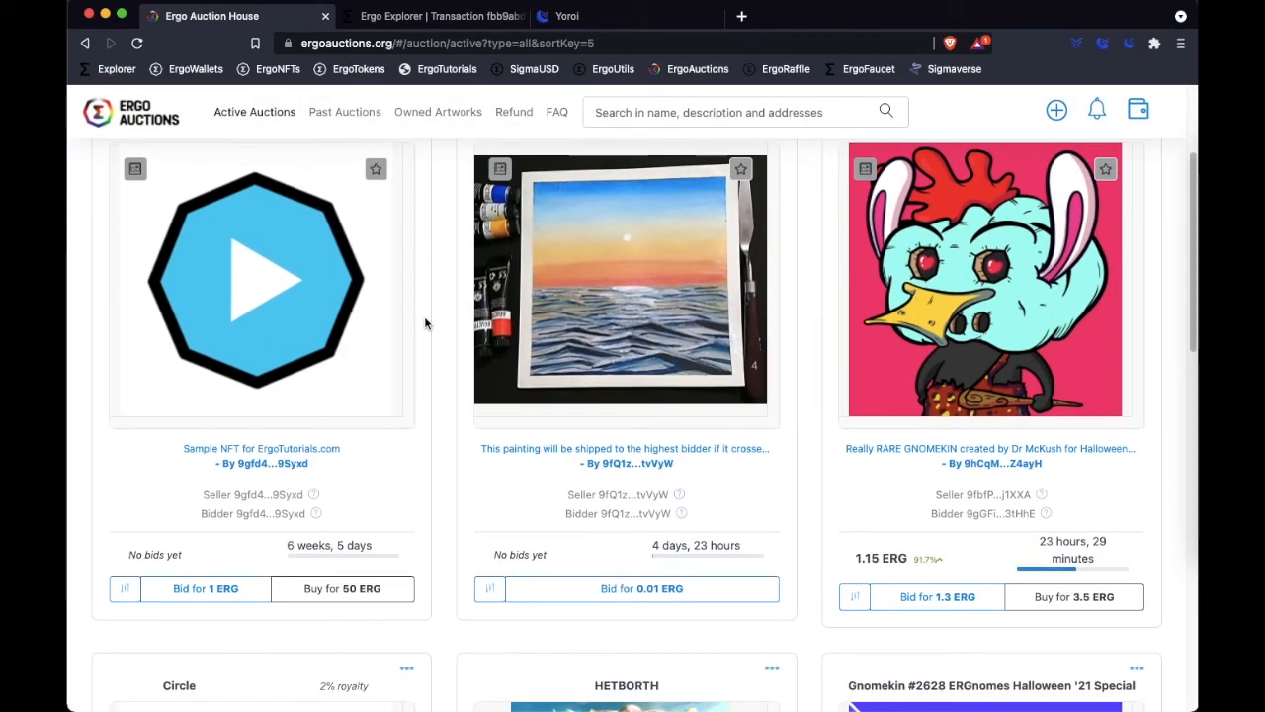
{"action": "scroll", "coordinate": [416, 344], "scroll_direction": "up", "scroll_amount": 1}
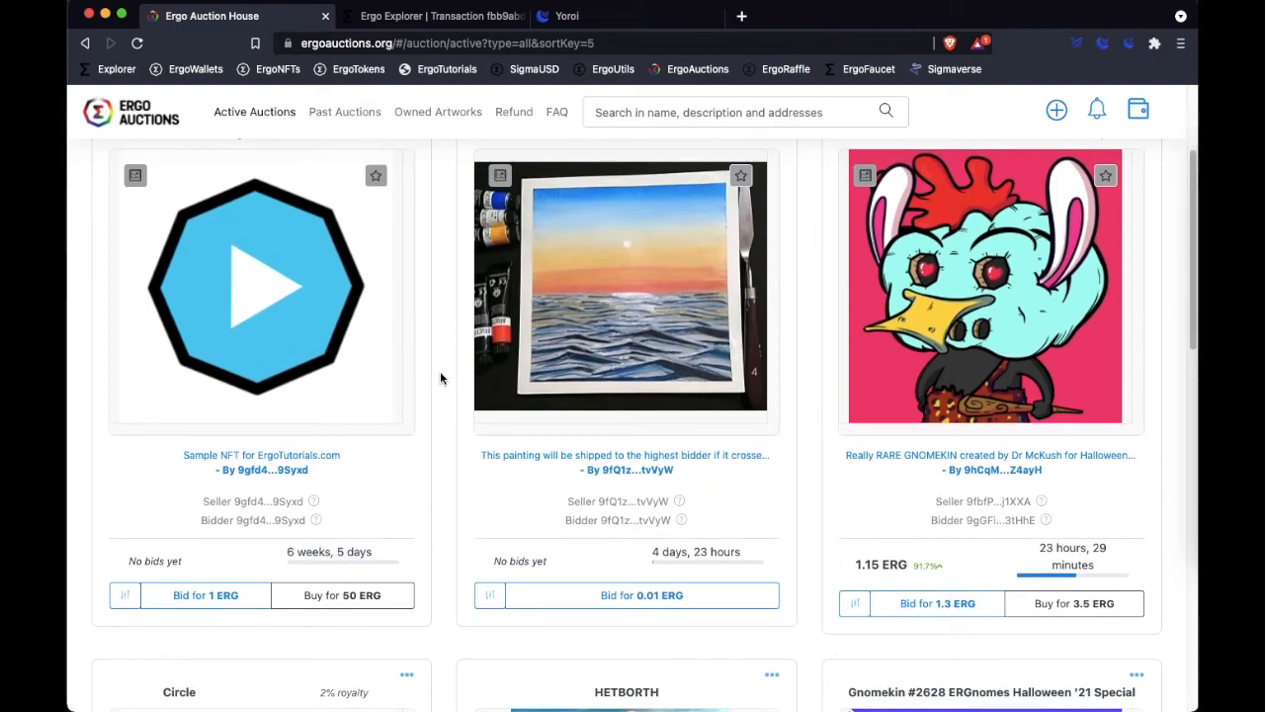
{"action": "left_click", "coordinate": [122, 597]}
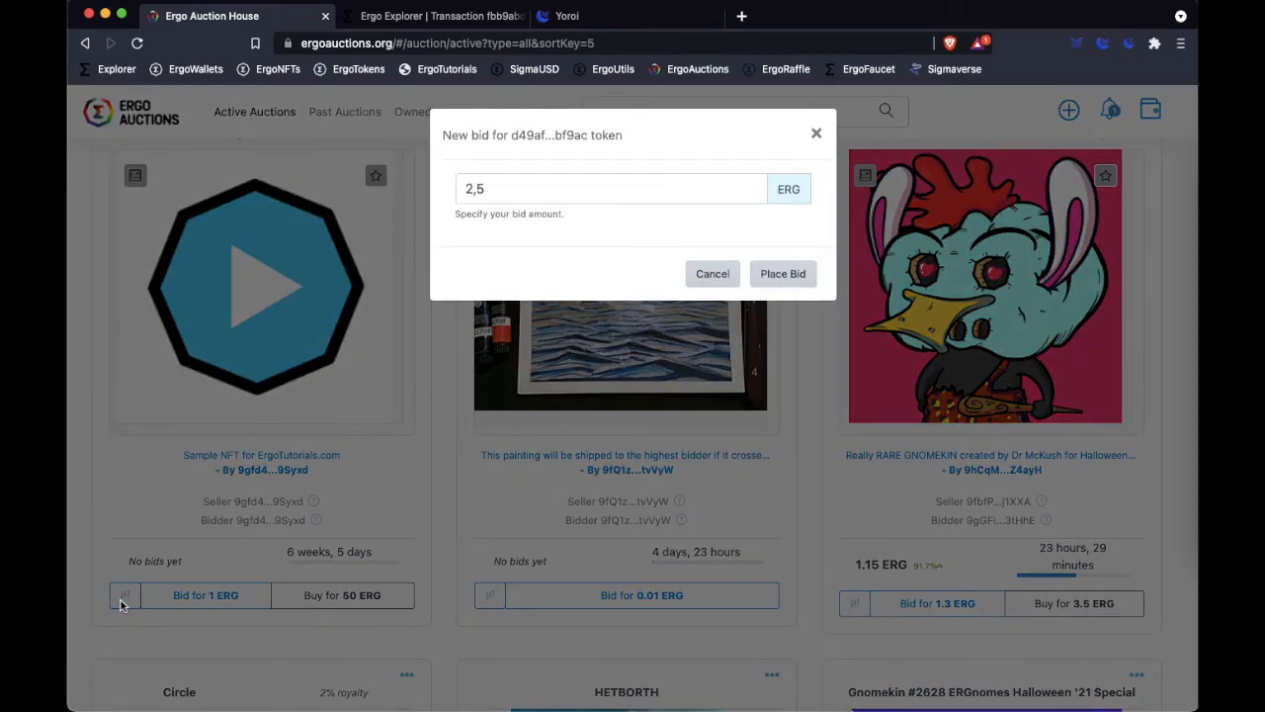
{"action": "left_click", "coordinate": [716, 276]}
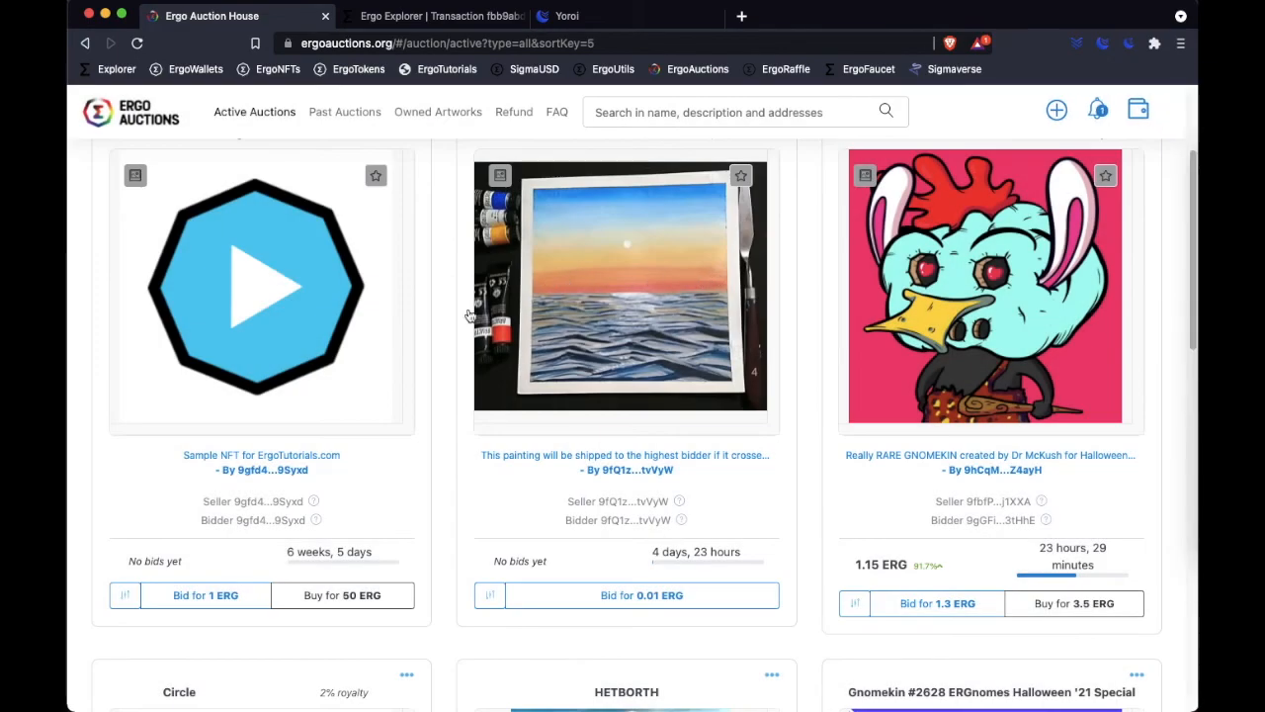
Check the notification center for the ErgoTutorials auction's start notice and return to the active auctions.
{"action": "scroll", "coordinate": [438, 365], "scroll_direction": "up", "scroll_amount": 2}
{"action": "scroll", "coordinate": [438, 365], "scroll_direction": "up", "scroll_amount": 4}
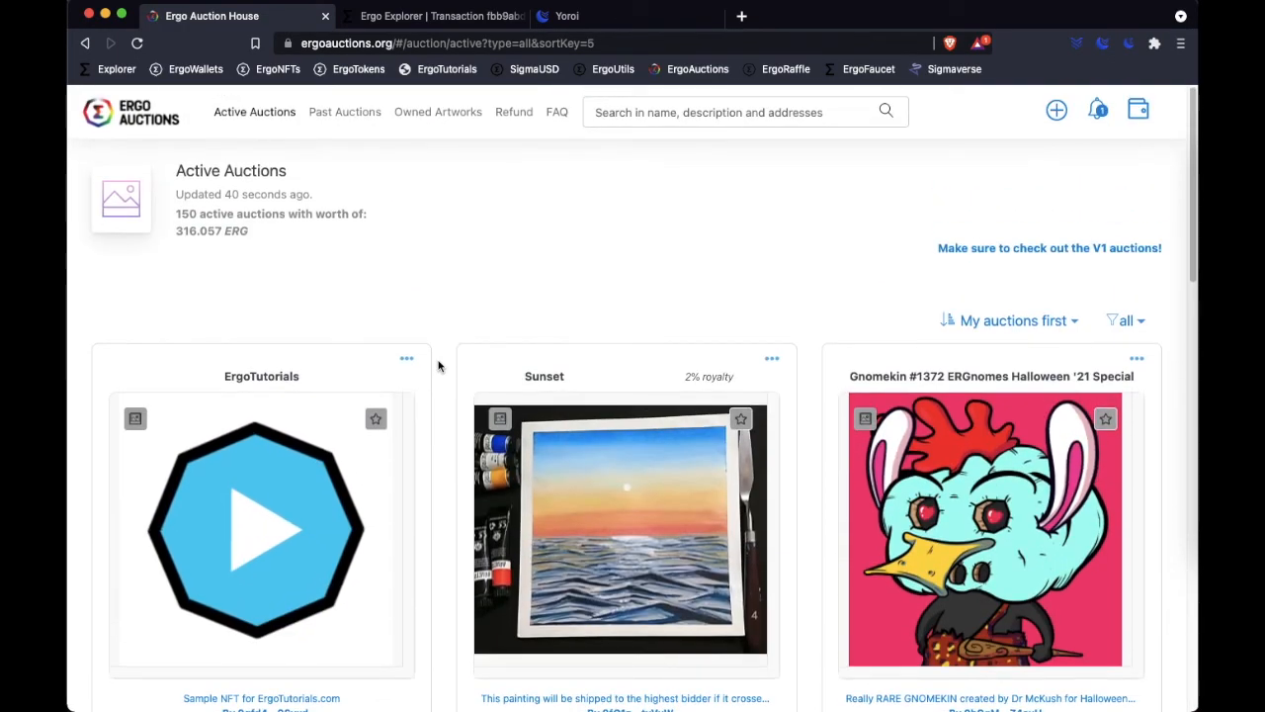
{"action": "left_click", "coordinate": [1095, 114]}
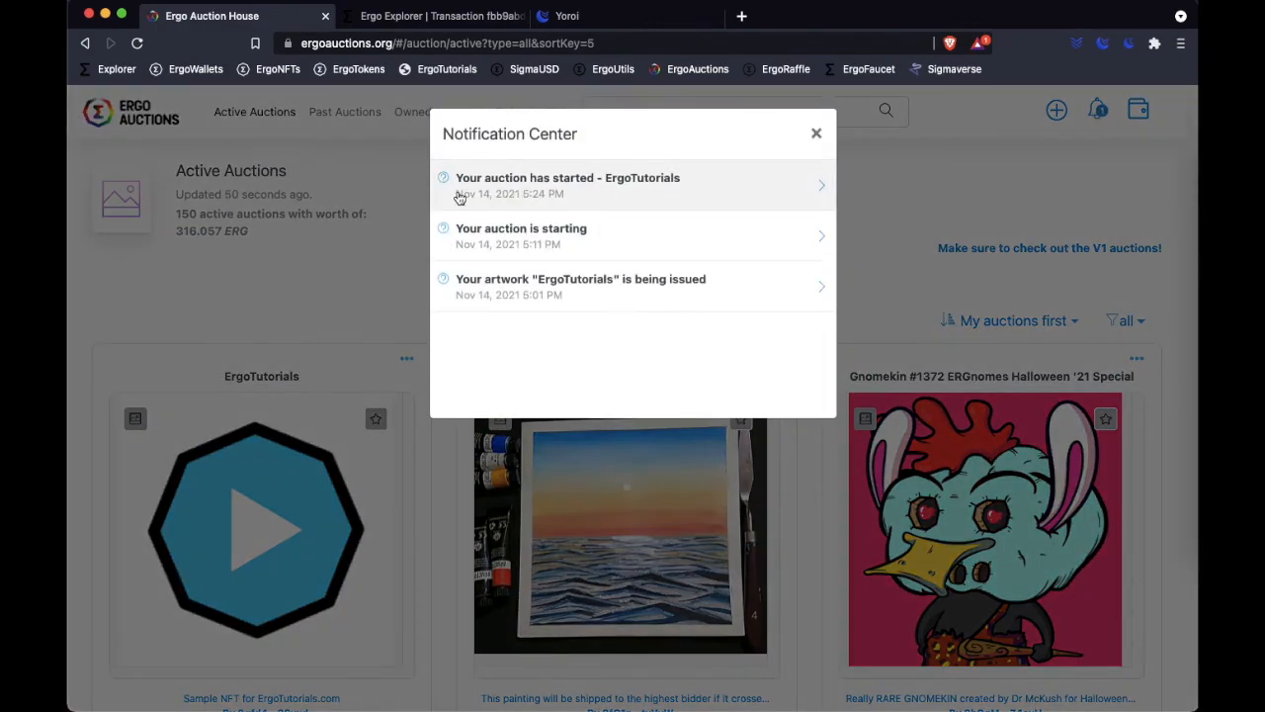
{"action": "left_click", "coordinate": [816, 133]}
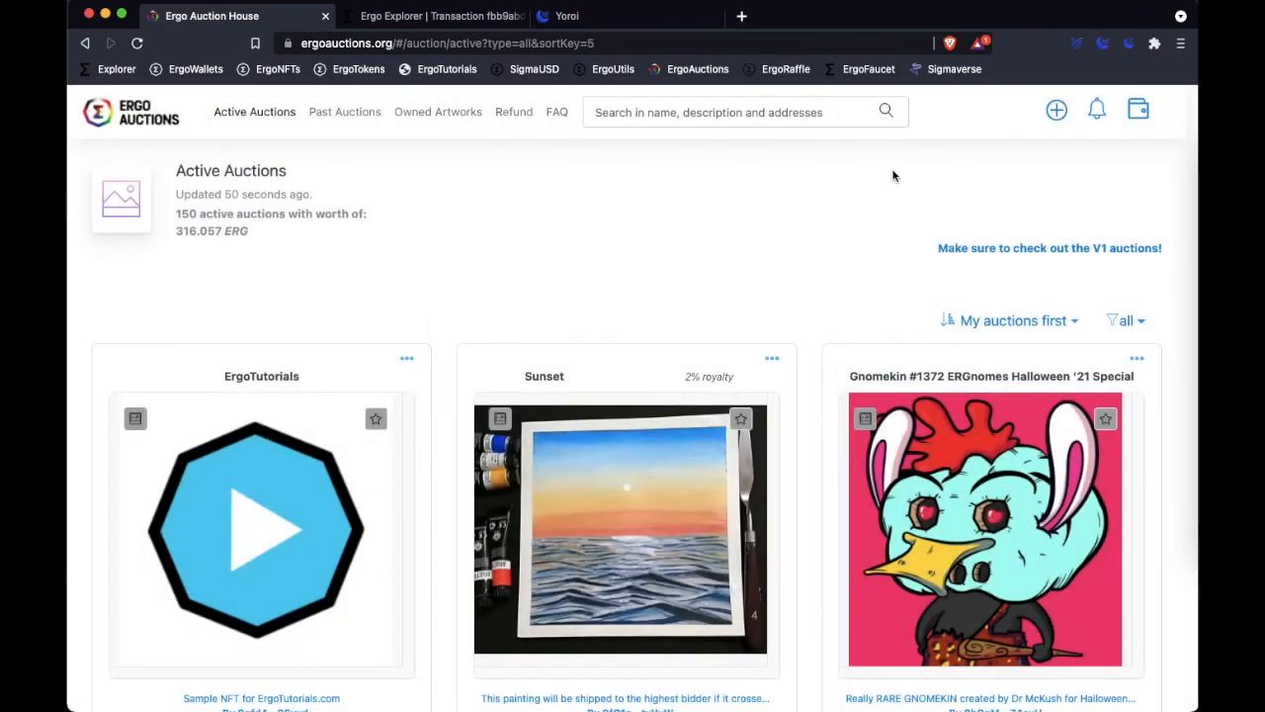